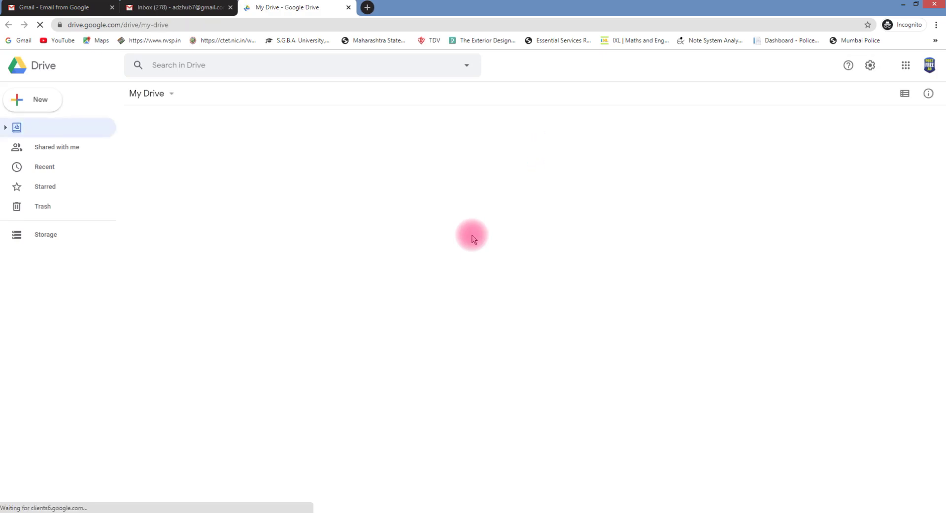
# Create a new folder named 'workshop' in My Drive
pyautogui.click(50, 102)
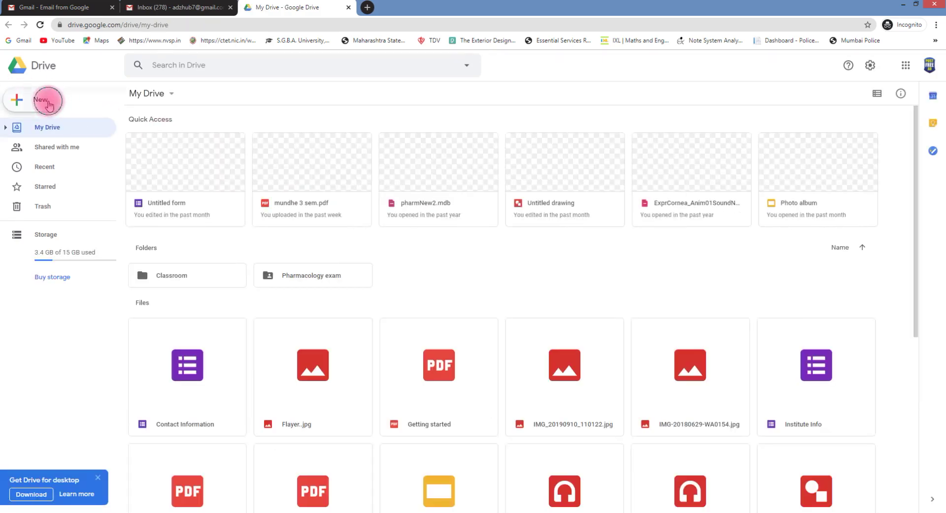
pyautogui.press('Escape')
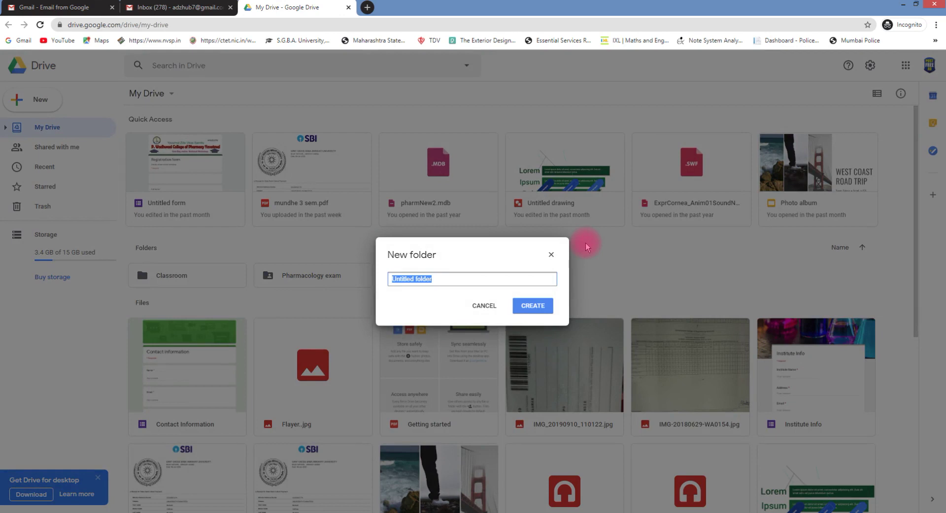
pyautogui.write('workshop')
pyautogui.click(528, 308)
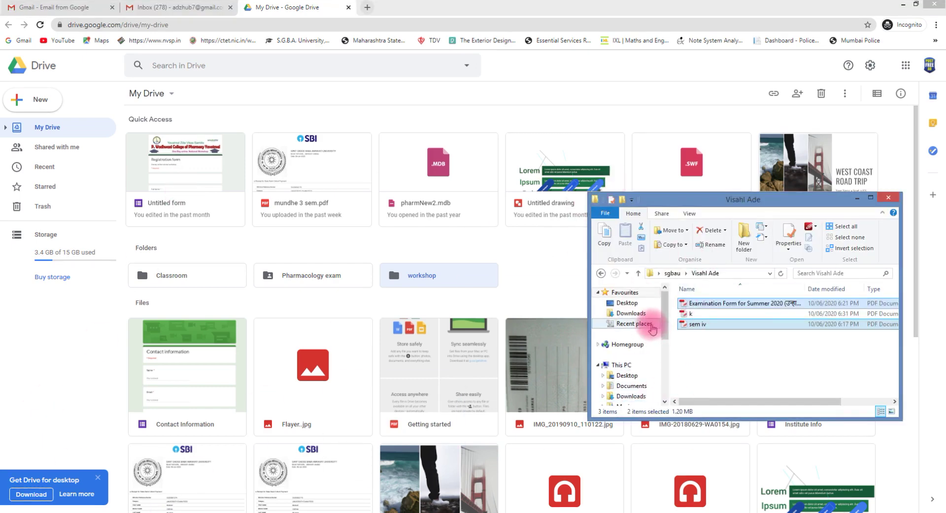
# Open the Desktop 'web' folder and preview a certificate image
pyautogui.click(628, 304)
pyautogui.scroll(-5, 760, 338)
pyautogui.click(738, 329)
pyautogui.scroll(-2, 734, 340)
pyautogui.click(711, 362)
pyautogui.doubleClick(710, 362)
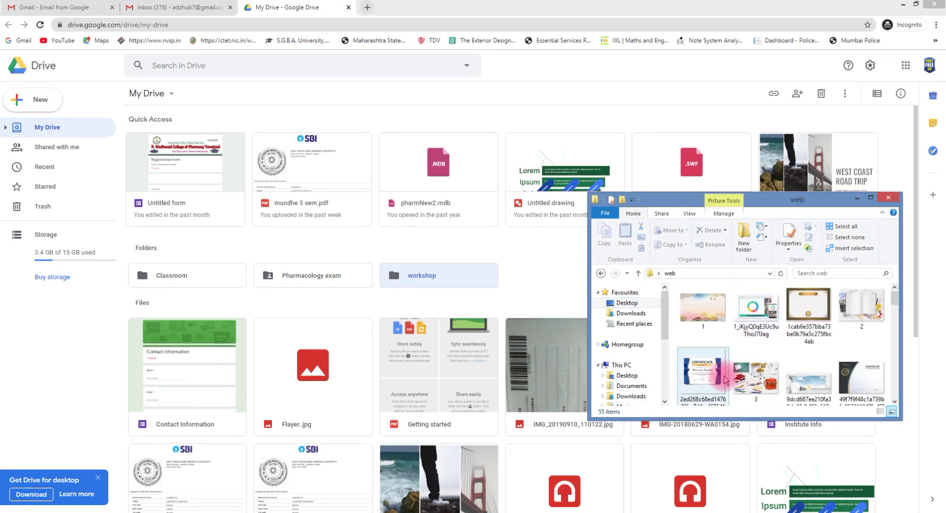
pyautogui.doubleClick(719, 377)
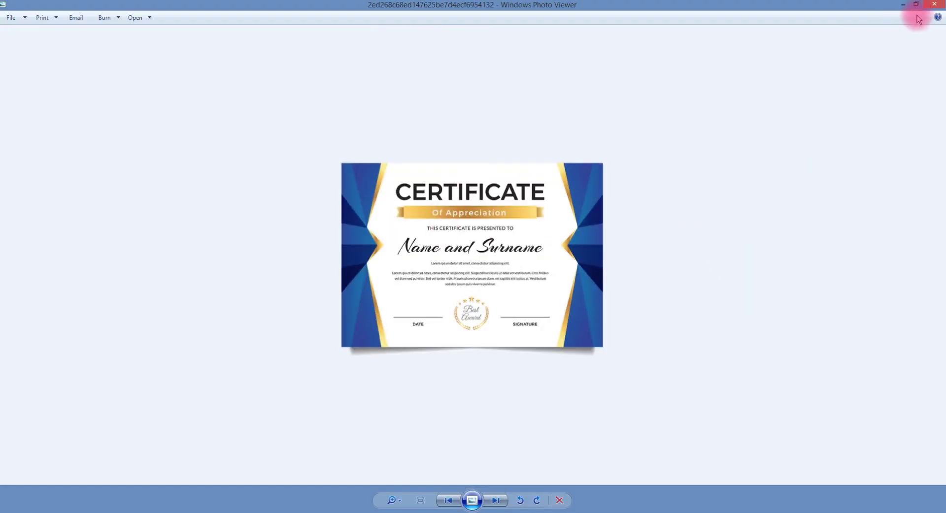
pyautogui.click(934, 6)
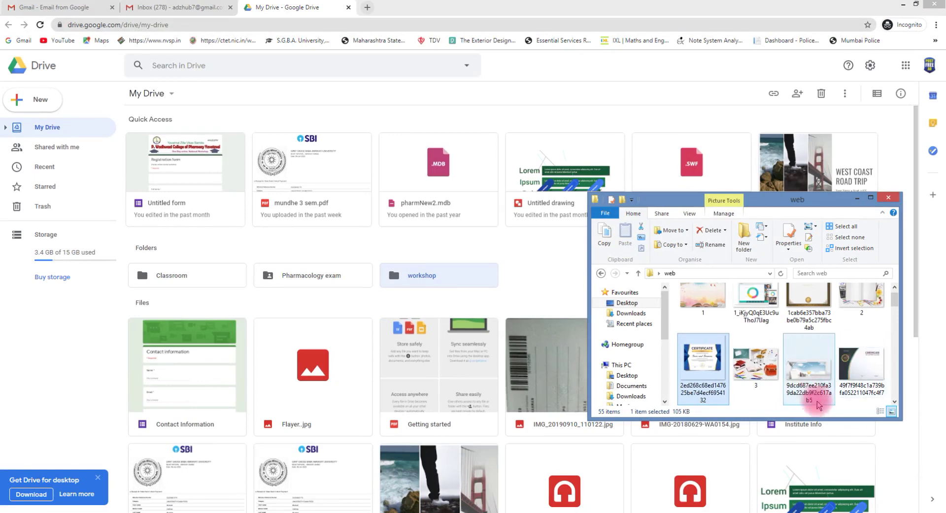
# View another certificate image in the picture manager, then close File Explorer
pyautogui.click(866, 368)
pyautogui.rightClick(866, 369)
pyautogui.click(492, 219)
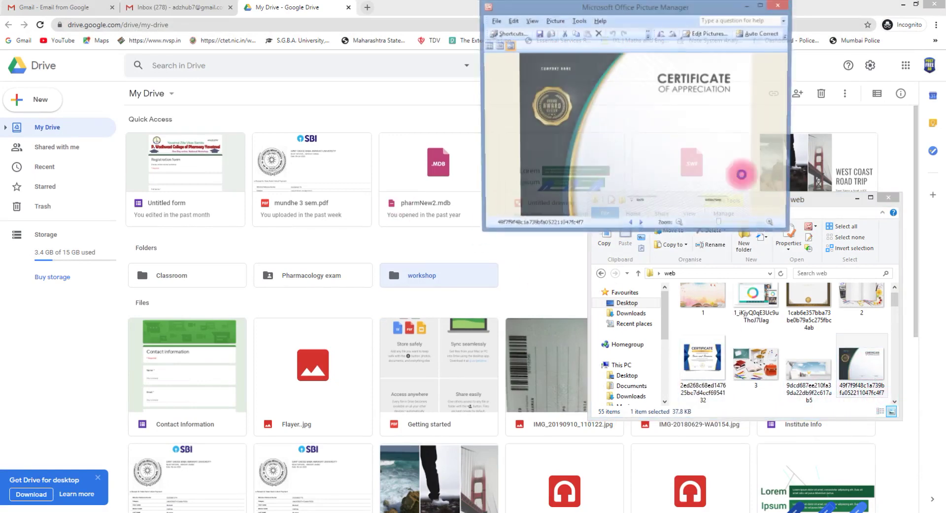
pyautogui.click(779, 5)
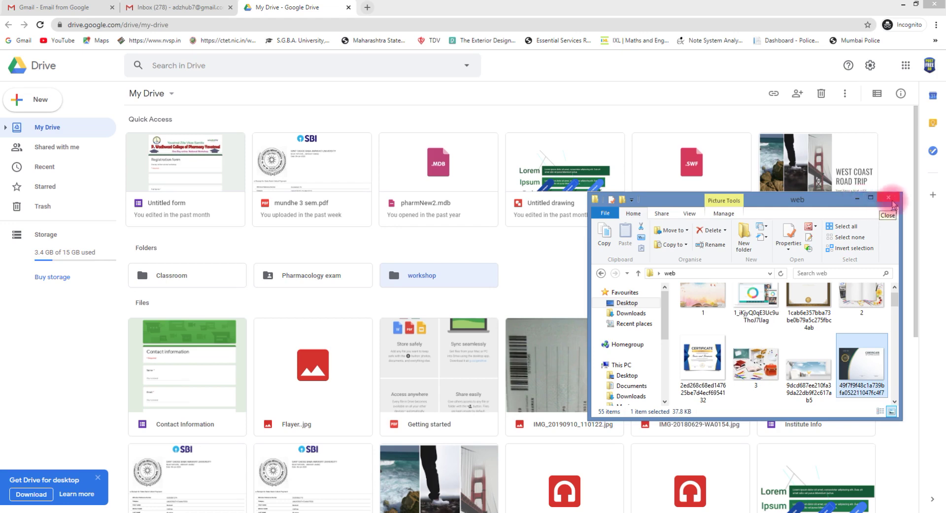
pyautogui.click(888, 198)
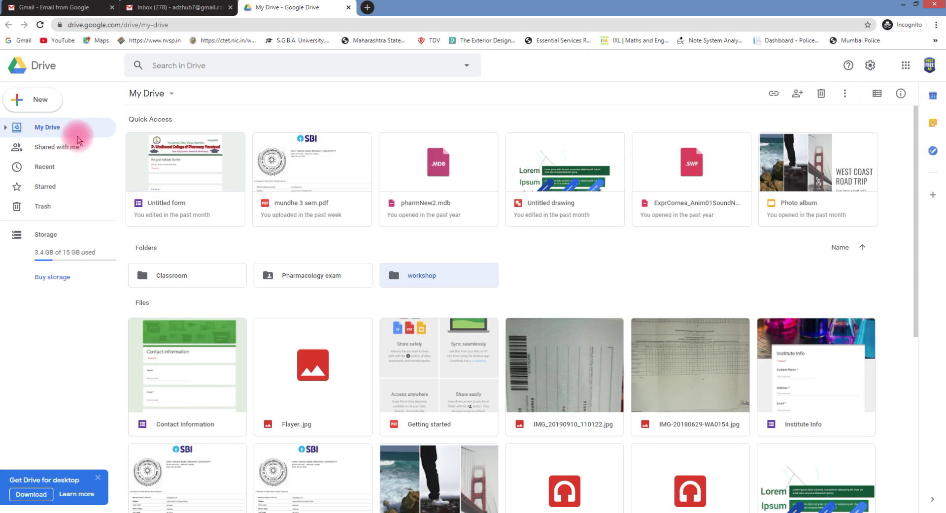
# Make another 'workshop' folder from the My Drive menu and open it
pyautogui.click(171, 95)
pyautogui.click(200, 117)
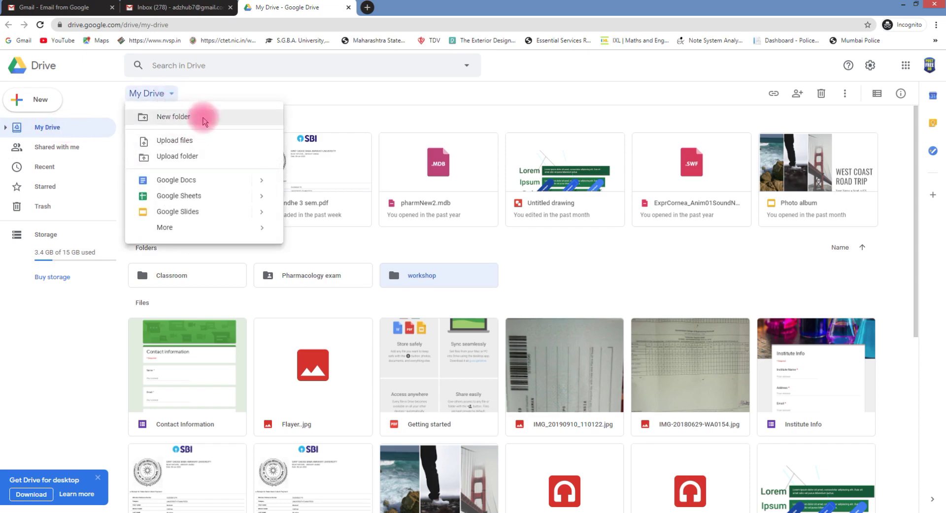
pyautogui.write('workshop')
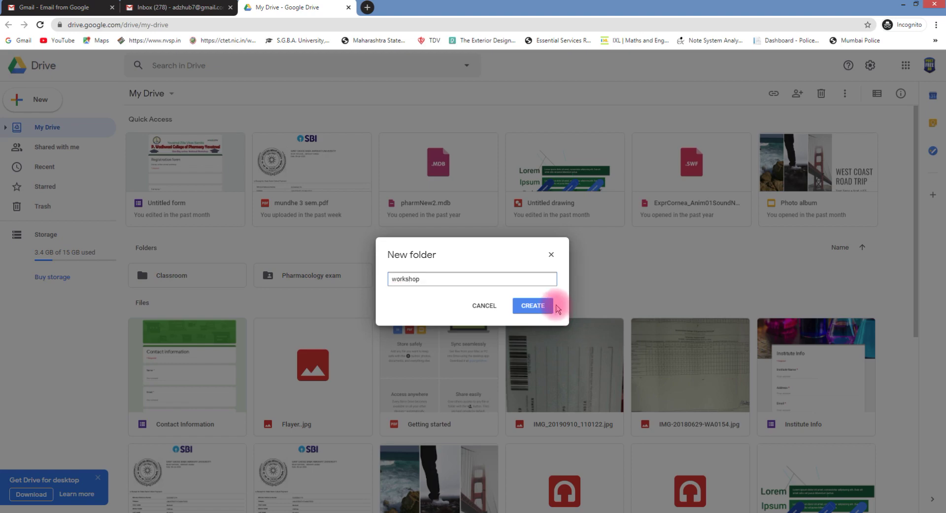
pyautogui.click(552, 309)
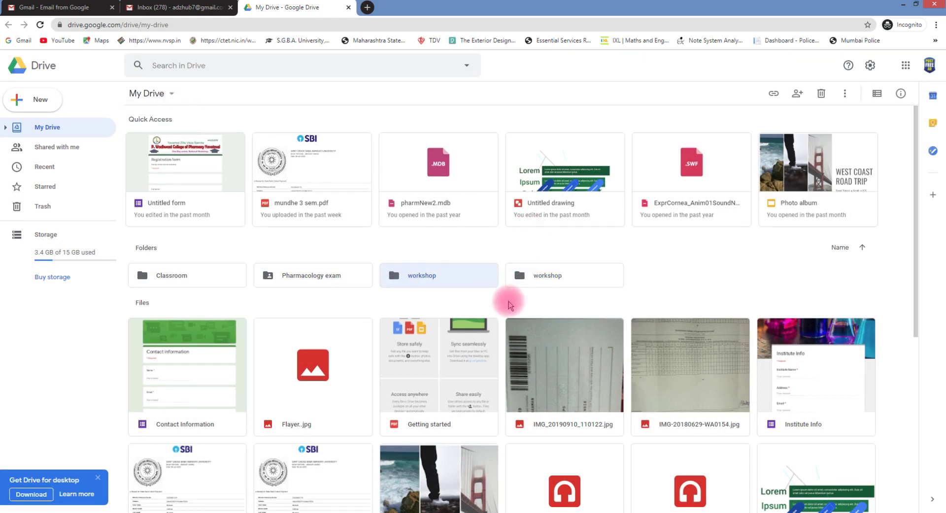
pyautogui.doubleClick(454, 282)
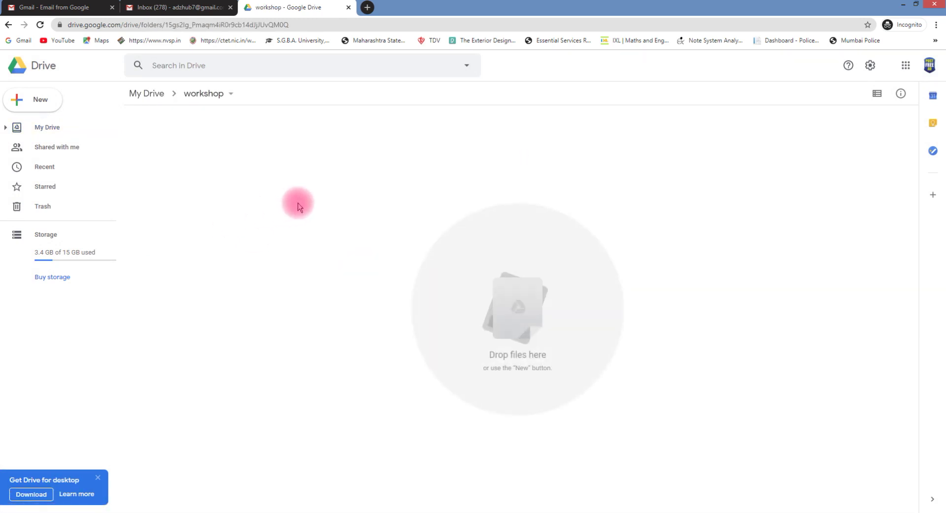
# Go back to My Drive and reopen the workshop folder
pyautogui.click(227, 95)
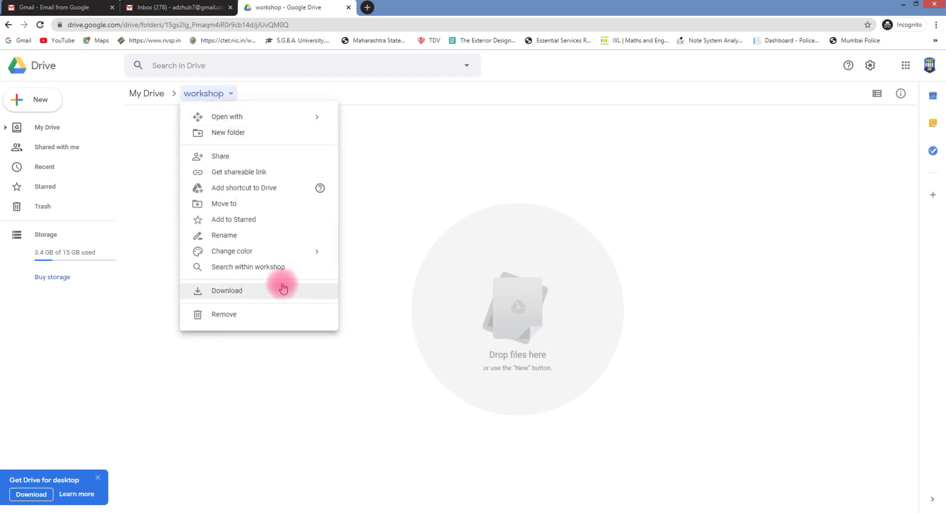
pyautogui.click(47, 129)
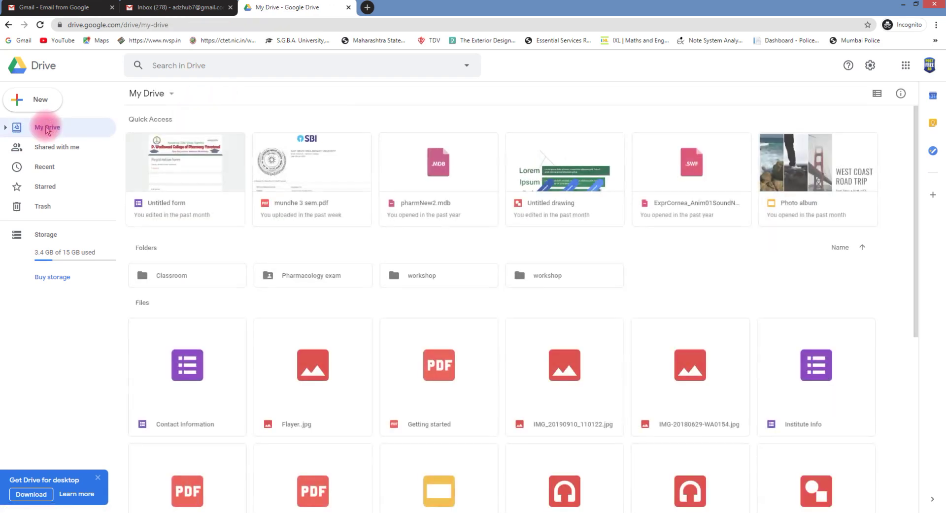
pyautogui.click(162, 97)
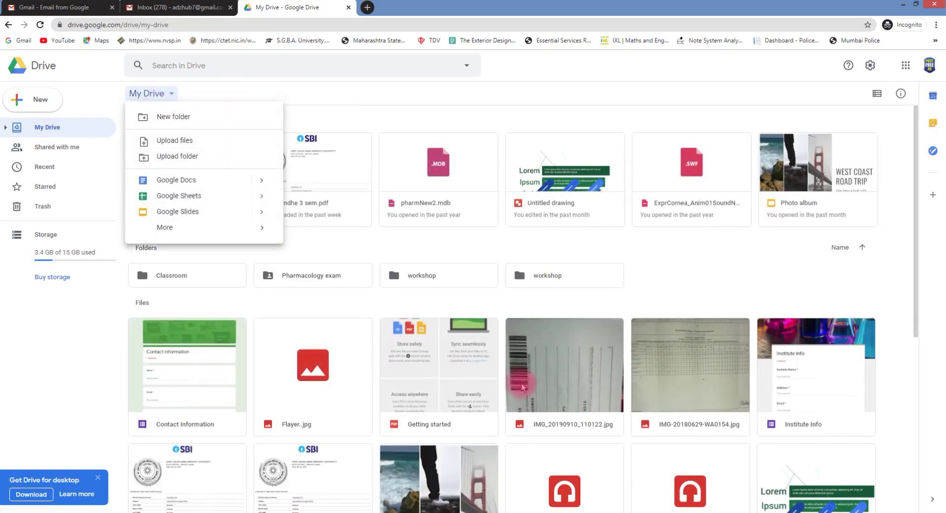
pyautogui.doubleClick(427, 277)
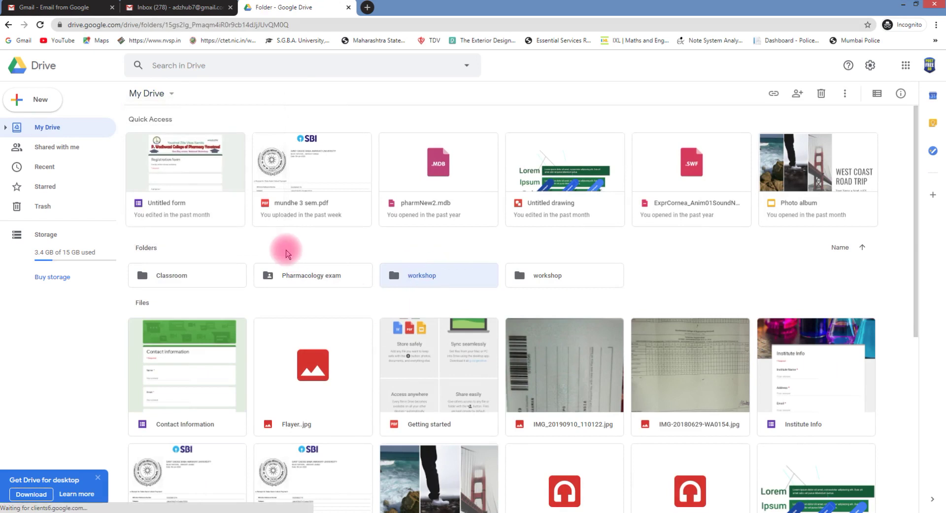
pyautogui.click(224, 98)
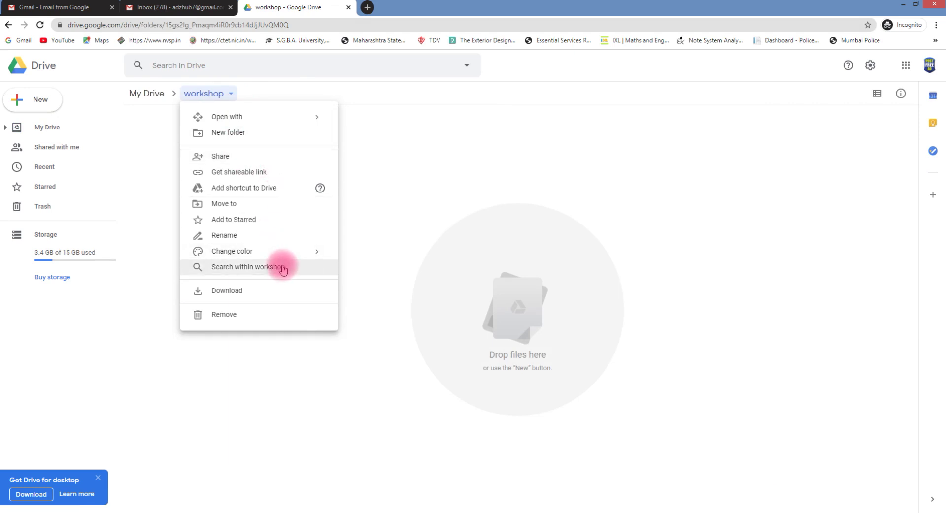
# Start a blank Google Form inside the workshop folder
pyautogui.click(38, 100)
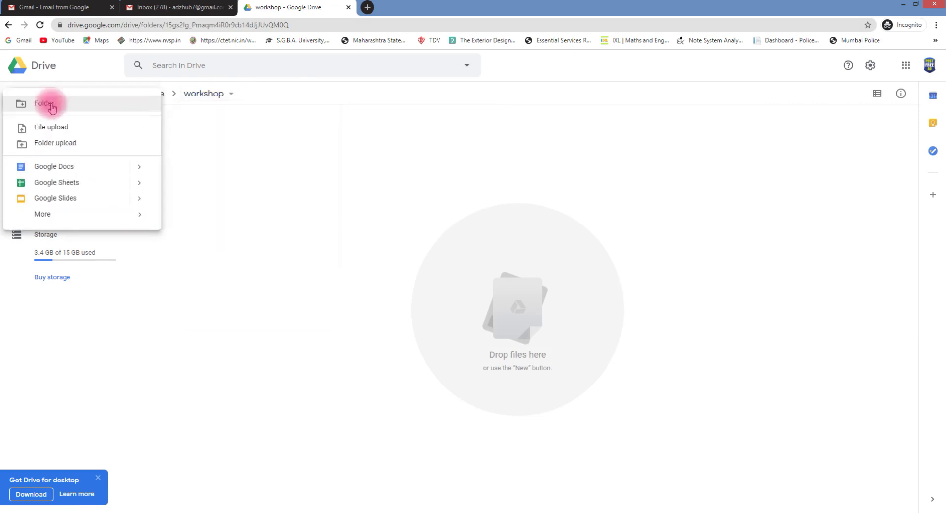
pyautogui.moveTo(130, 219)
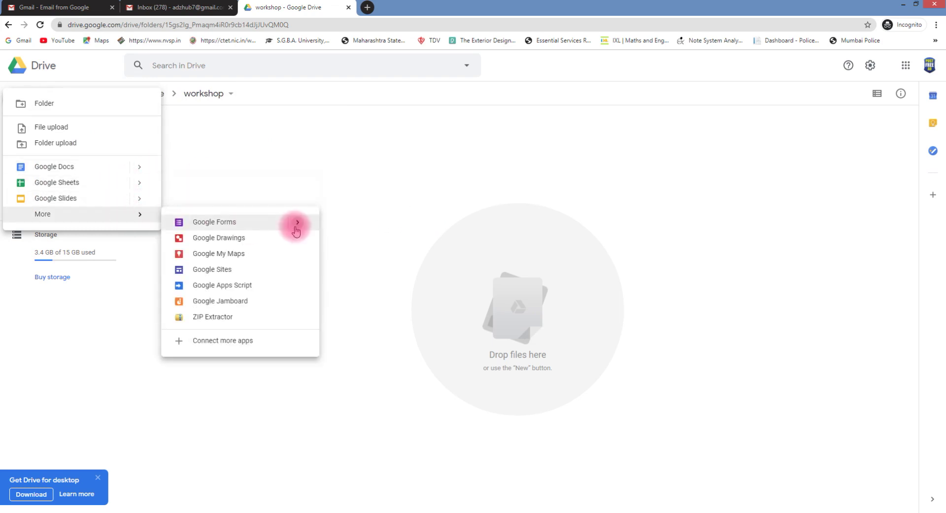
pyautogui.moveTo(253, 222)
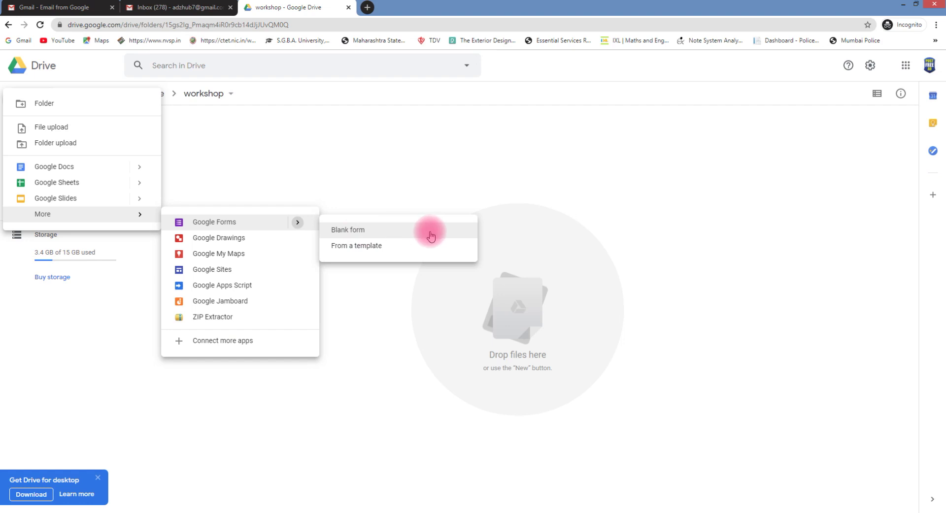
pyautogui.click(350, 230)
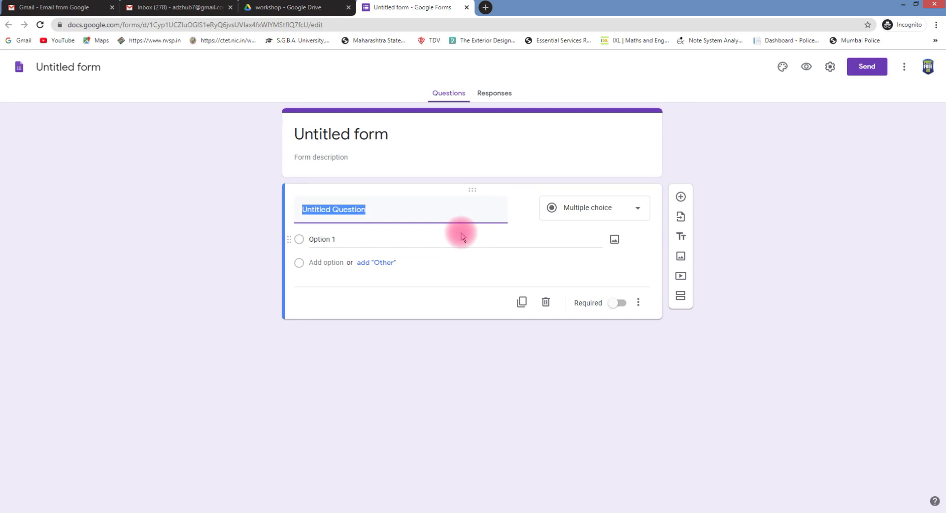
# Title the first question 'Full Name' and add a short-answer 'mobile no' question
pyautogui.write('Full Name')
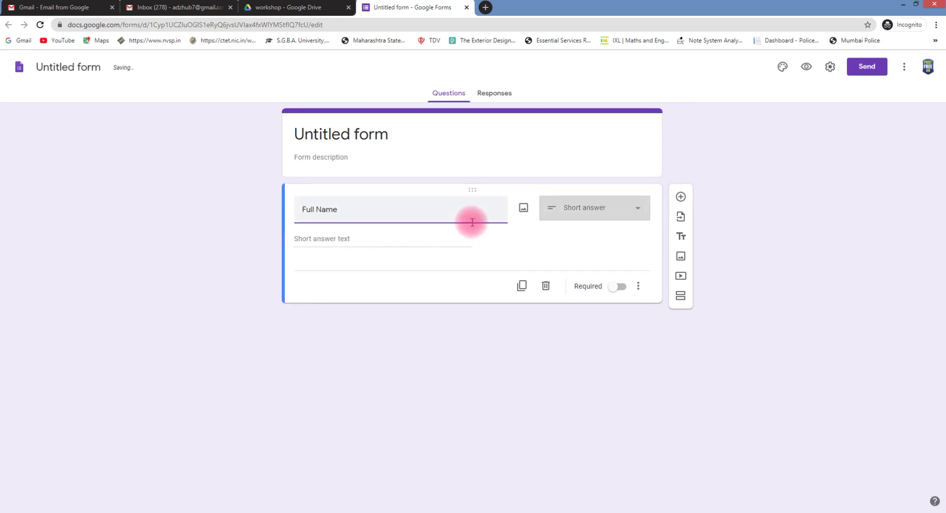
pyautogui.click(680, 196)
pyautogui.write('Whats')
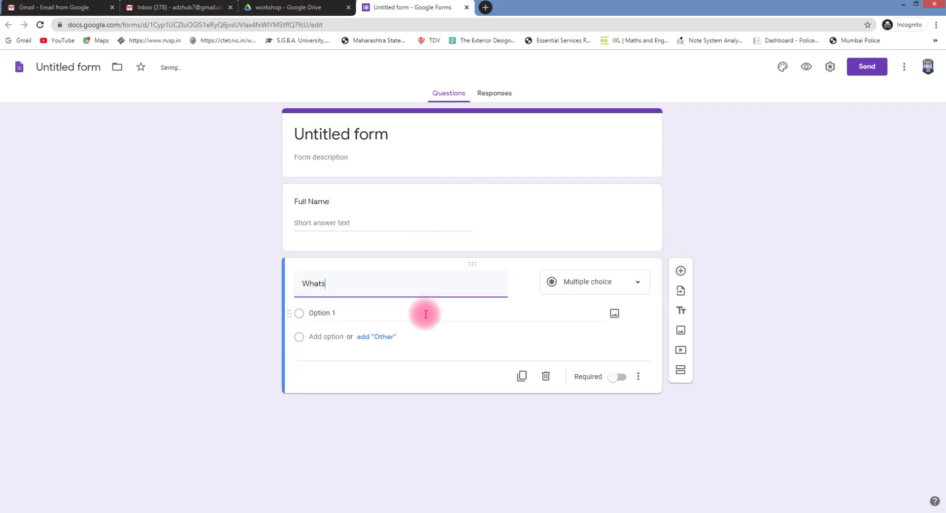
pyautogui.write('p')
pyautogui.press('BackSpace')
pyautogui.press('BackSpace')
pyautogui.press('BackSpace')
pyautogui.press('BackSpace')
pyautogui.write('mobile no')
pyautogui.click(606, 281)
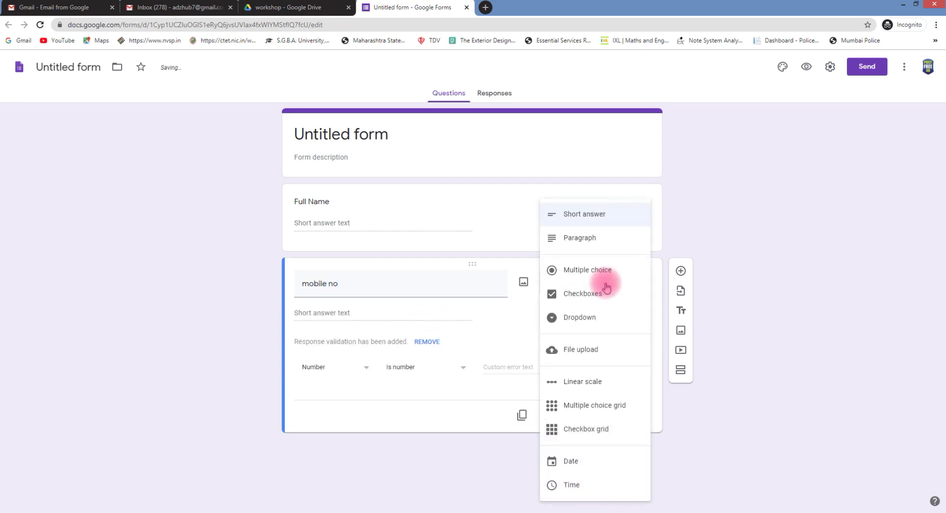
pyautogui.click(482, 312)
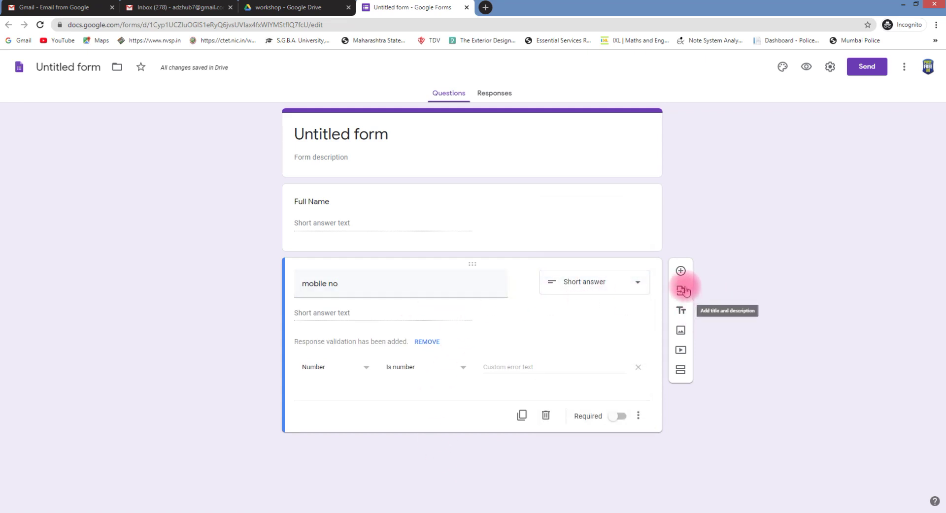
pyautogui.click(443, 198)
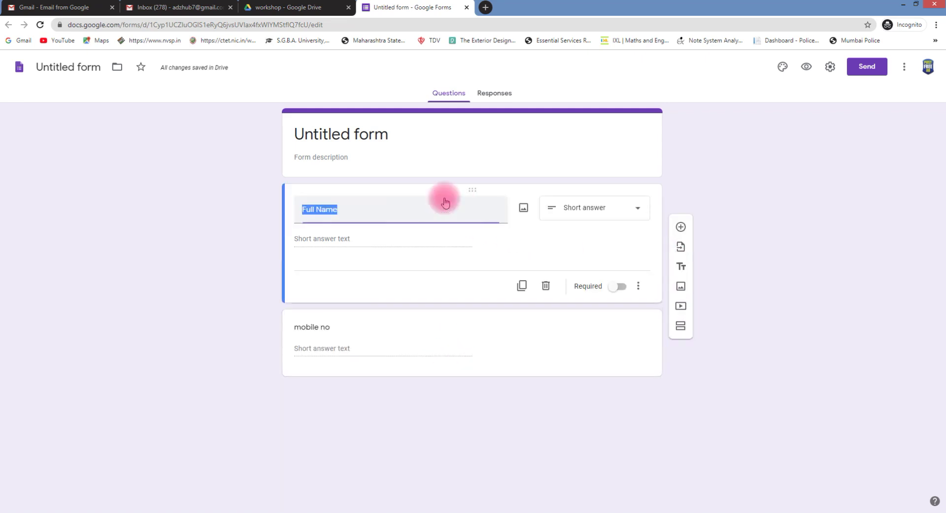
# Make Full Name and mobile no required, and add a 'College Name' question
pyautogui.click(619, 286)
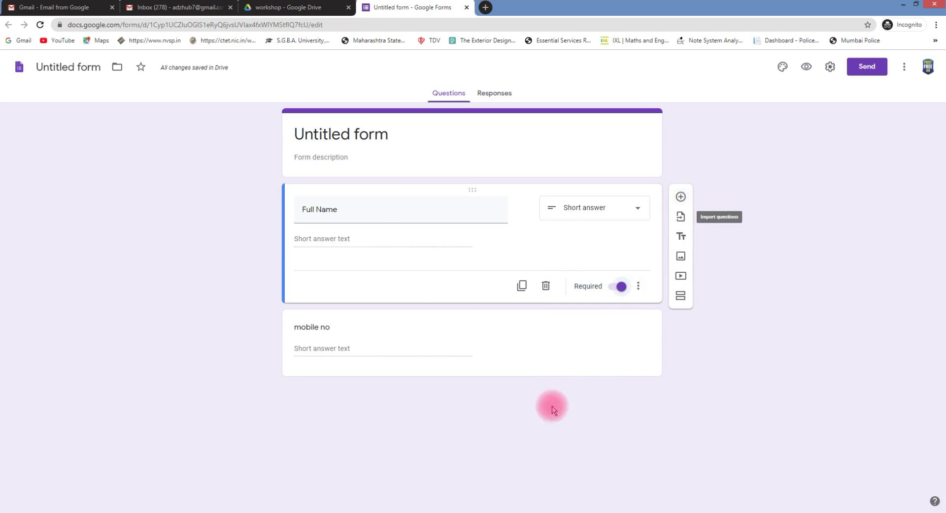
pyautogui.click(540, 353)
pyautogui.click(619, 417)
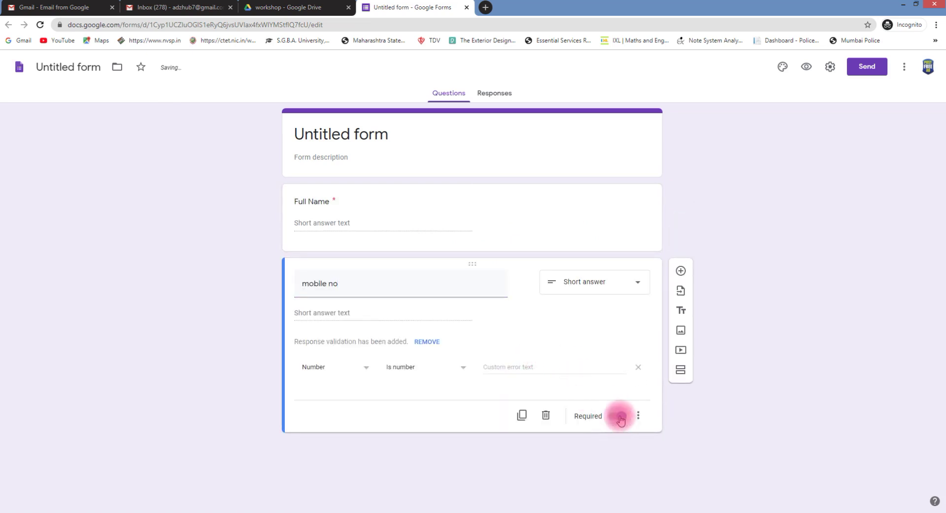
pyautogui.click(680, 271)
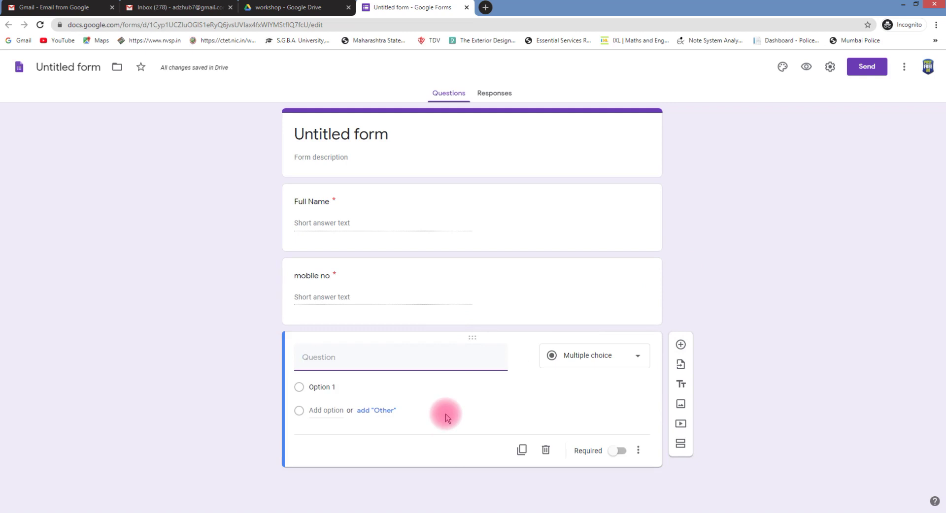
pyautogui.write('College')
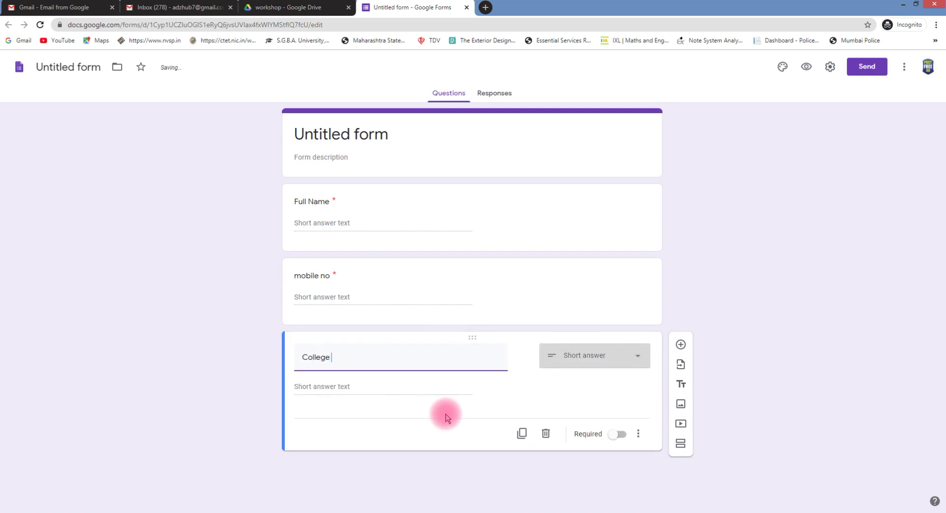
pyautogui.write(' NAme')
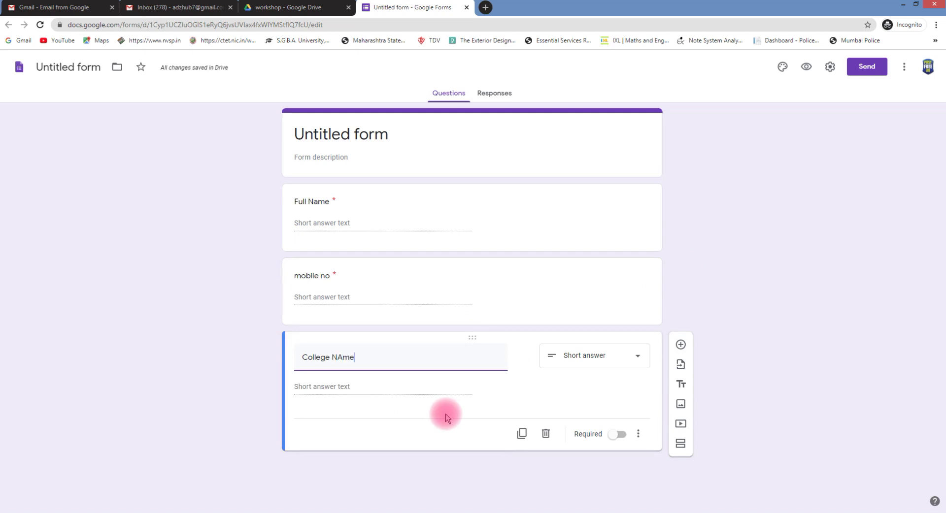
pyautogui.press('BackSpace')
pyautogui.press('BackSpace')
pyautogui.press('BackSpace')
pyautogui.write('ame')
# Require College Name and add a question titled 'what about Work shop'
pyautogui.click(619, 436)
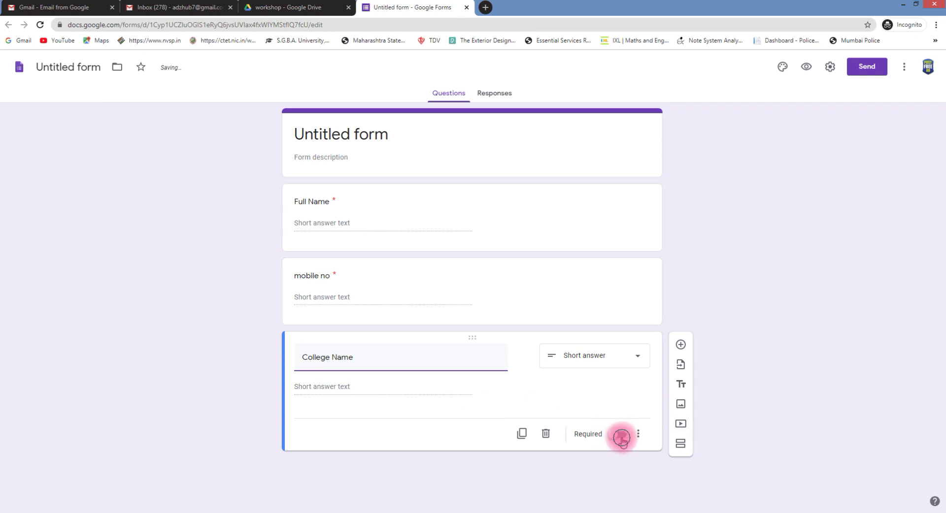
pyautogui.click(680, 345)
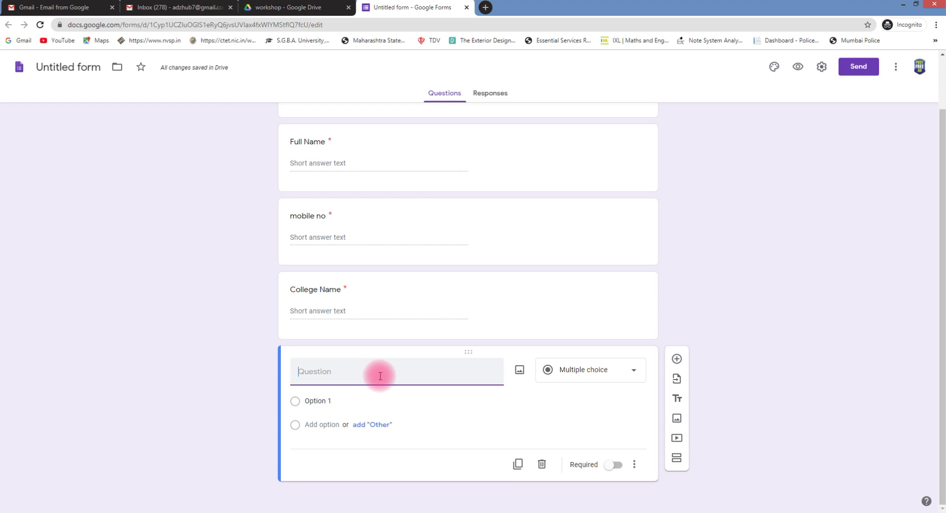
pyautogui.write('what abour')
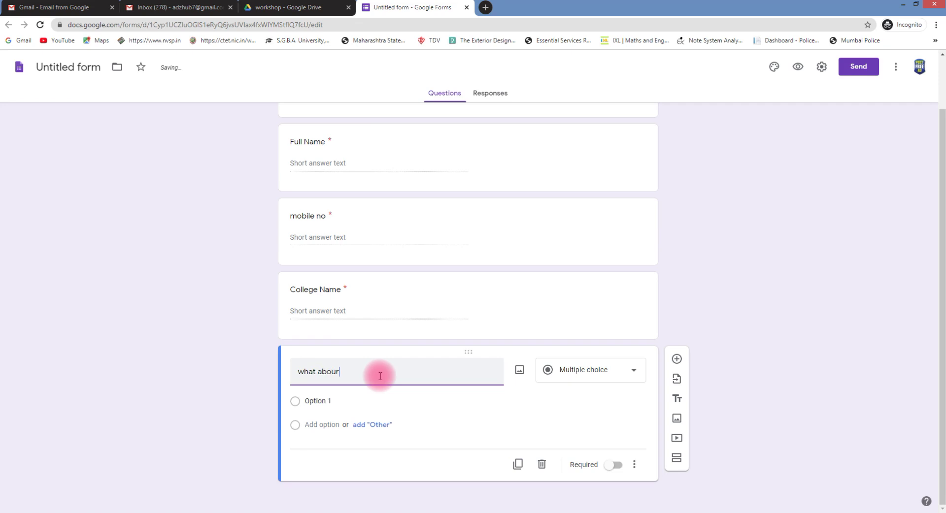
pyautogui.press('BackSpace')
pyautogui.press('BackSpace')
pyautogui.write('t Work shop')
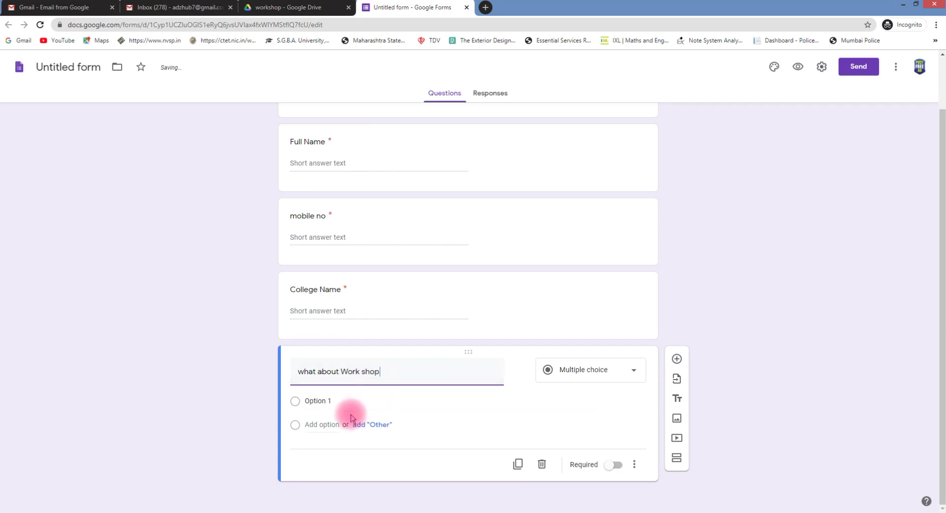
# Give the workshop question the choices Good, best, better, no of them, and Other
pyautogui.click(334, 406)
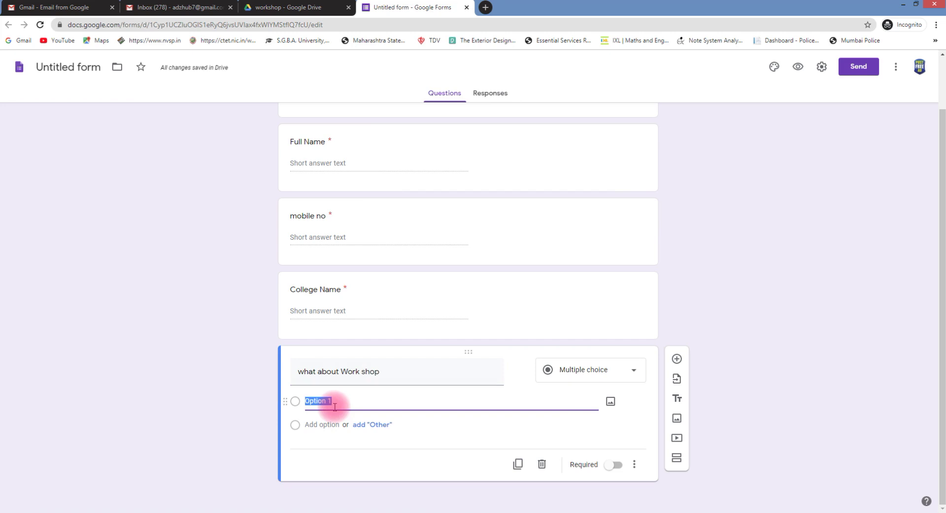
pyautogui.write('Good')
pyautogui.click(374, 424)
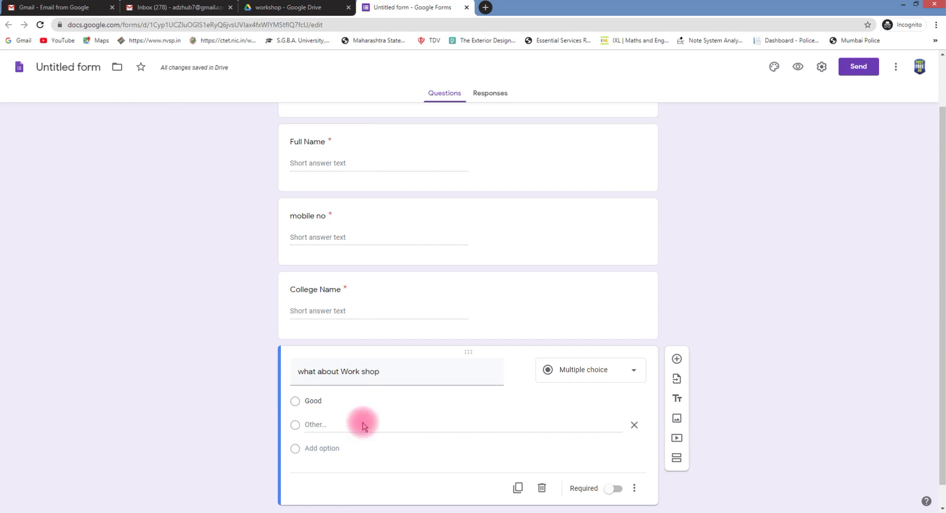
pyautogui.click(322, 448)
pyautogui.write('best')
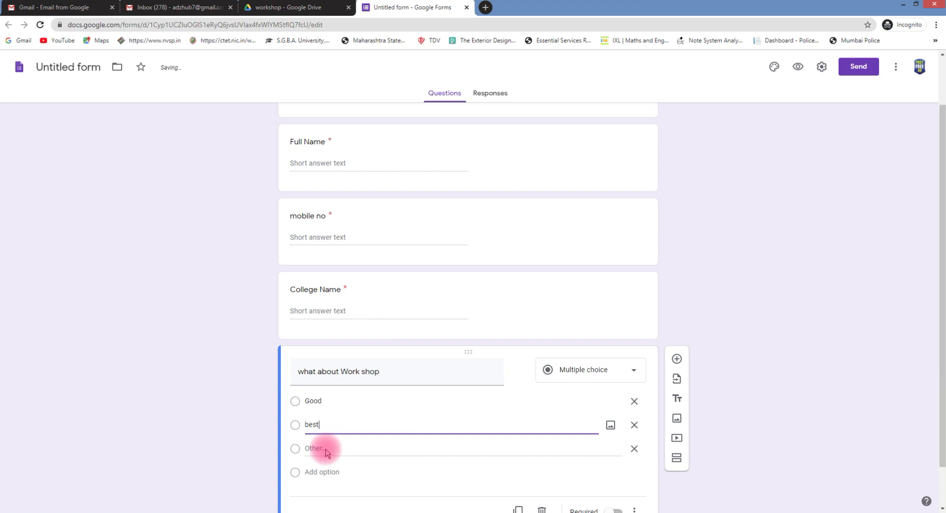
pyautogui.click(340, 473)
pyautogui.write('b')
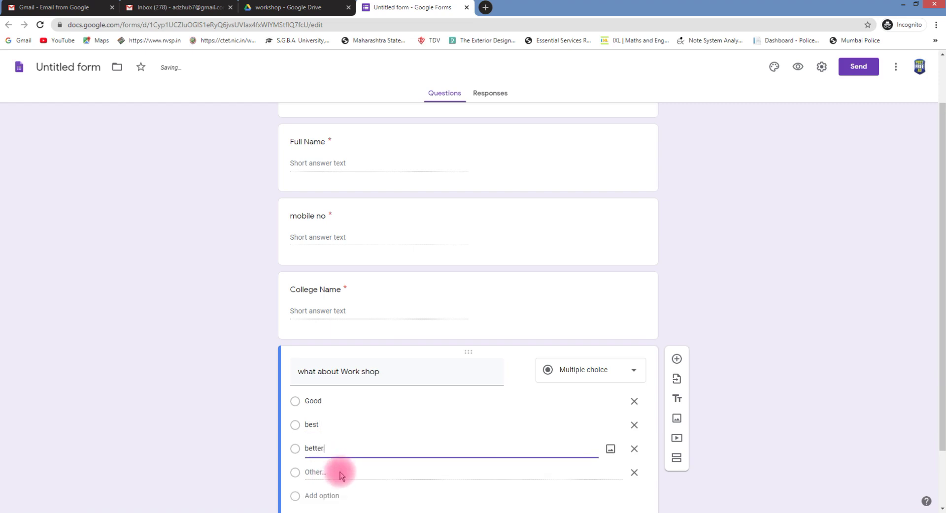
pyautogui.write('etter')
pyautogui.click(323, 496)
pyautogui.write('no ofthe')
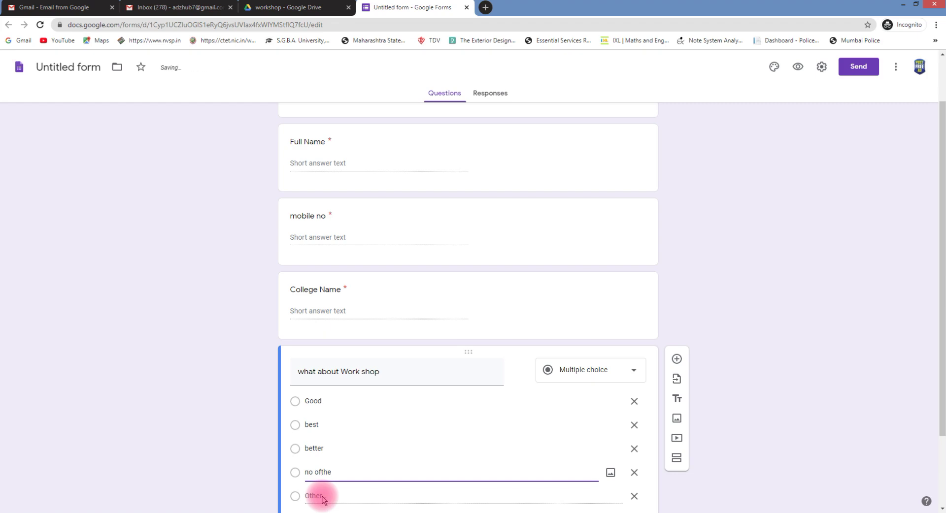
pyautogui.press('End')
pyautogui.click(517, 401)
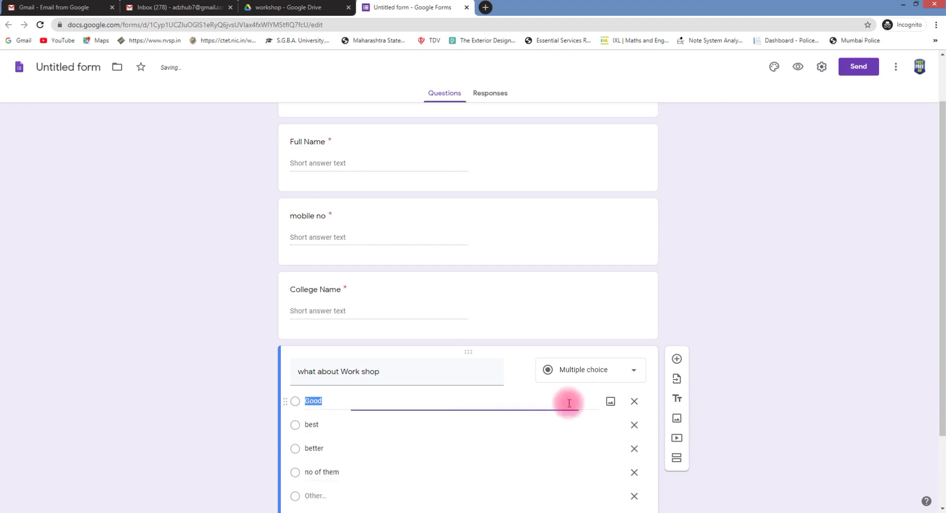
# Add a required short-answer 'City' question, then a new blank question below it
pyautogui.click(676, 360)
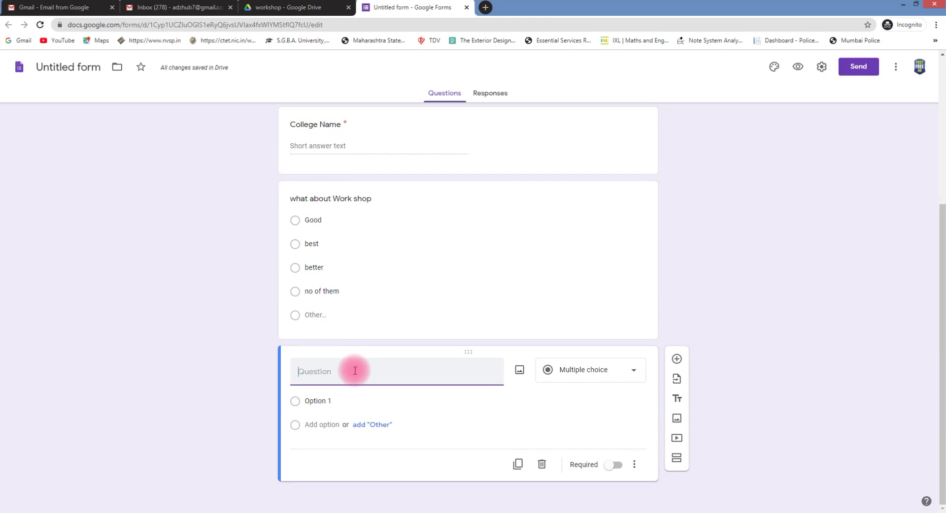
pyautogui.write('City')
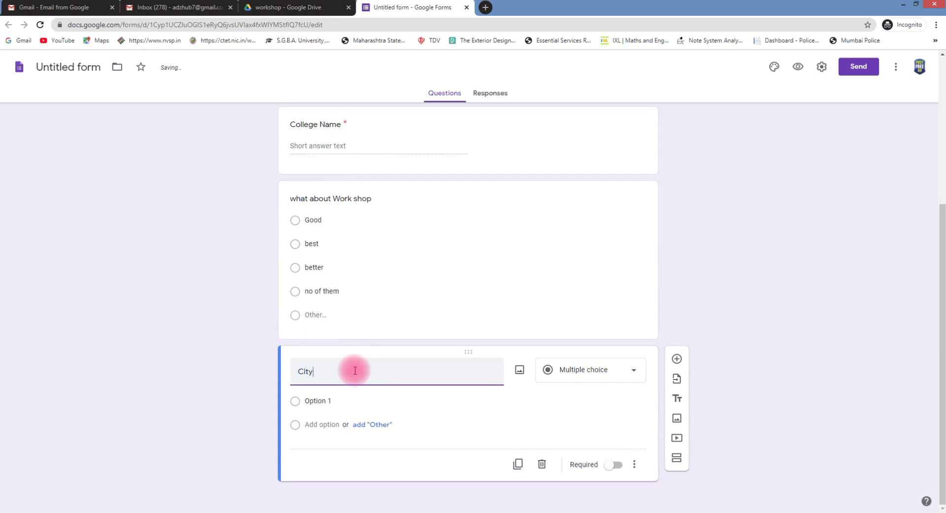
pyautogui.click(614, 464)
pyautogui.click(677, 375)
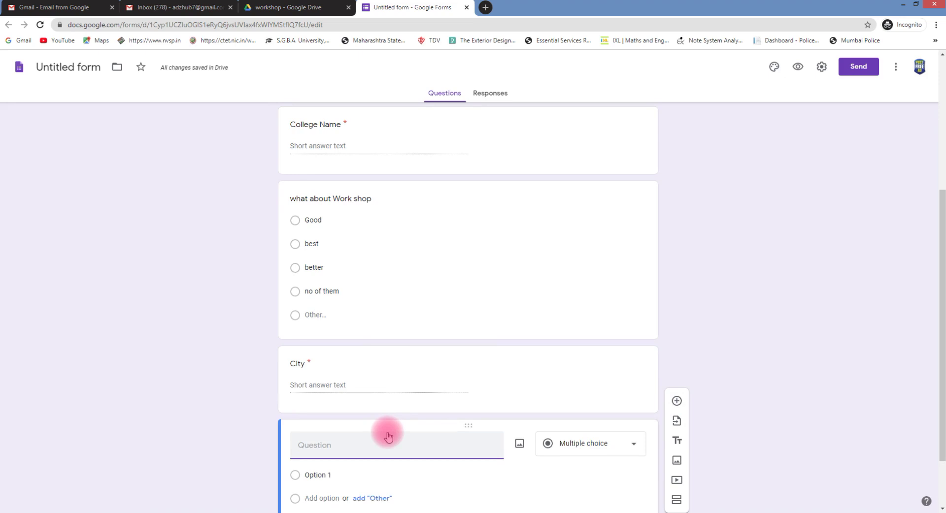
pyautogui.scroll(-2, 648, 269)
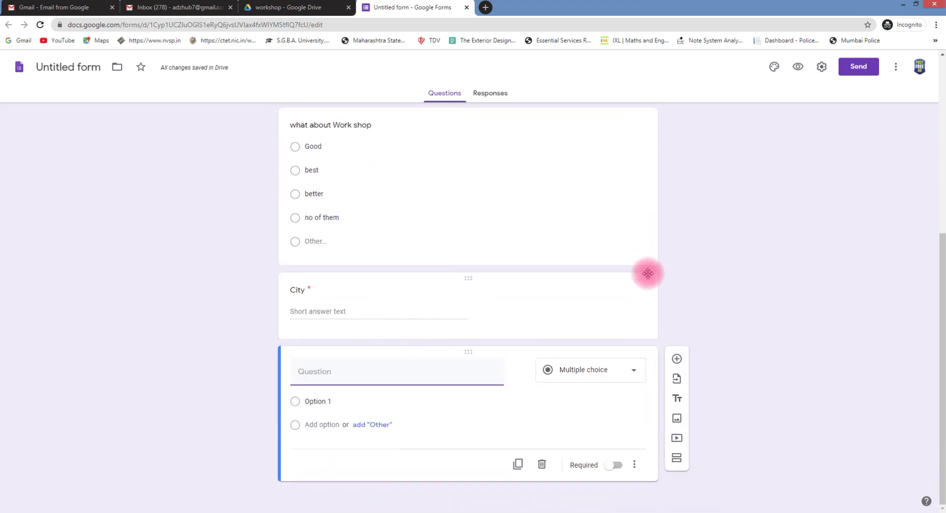
pyautogui.scroll(4, 857, 138)
# Copy the form's shortened forms.gle share link from the Send dialog
pyautogui.click(863, 67)
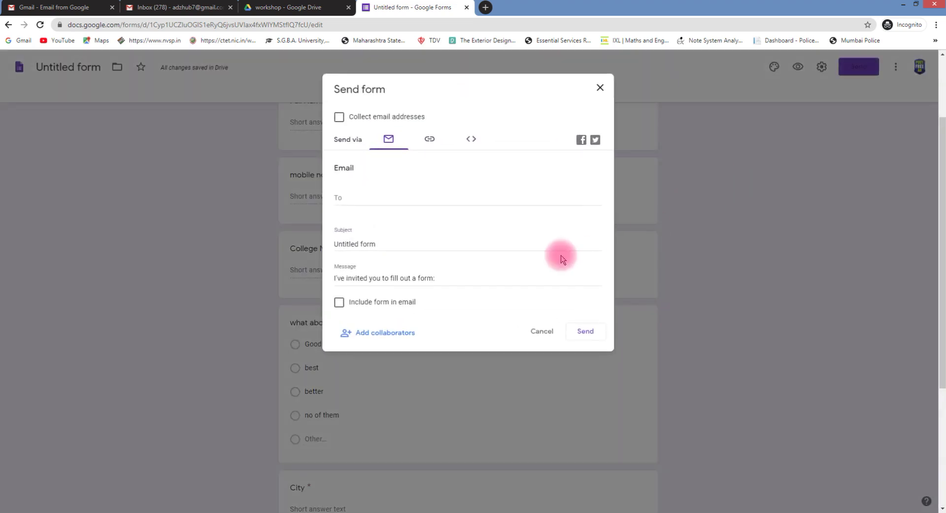
pyautogui.click(430, 139)
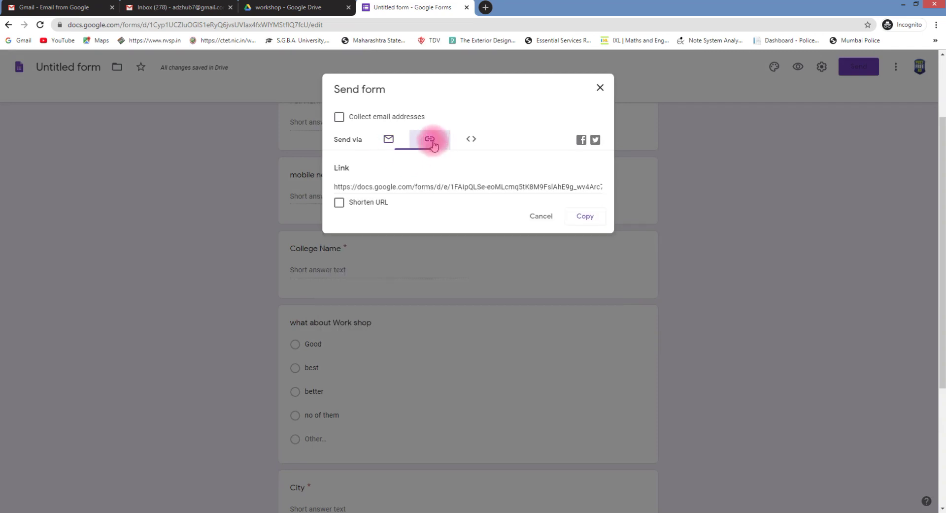
pyautogui.click(413, 191)
pyautogui.rightClick(417, 187)
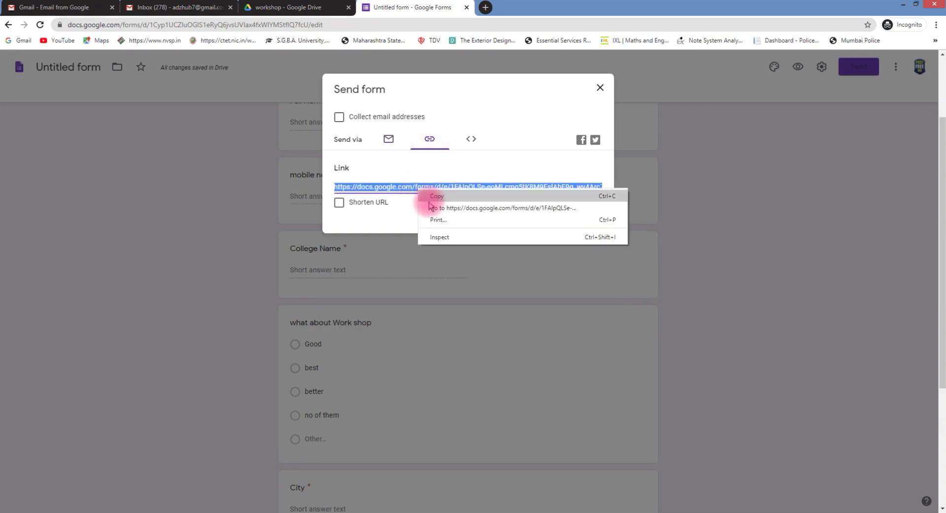
pyautogui.click(345, 202)
pyautogui.click(350, 202)
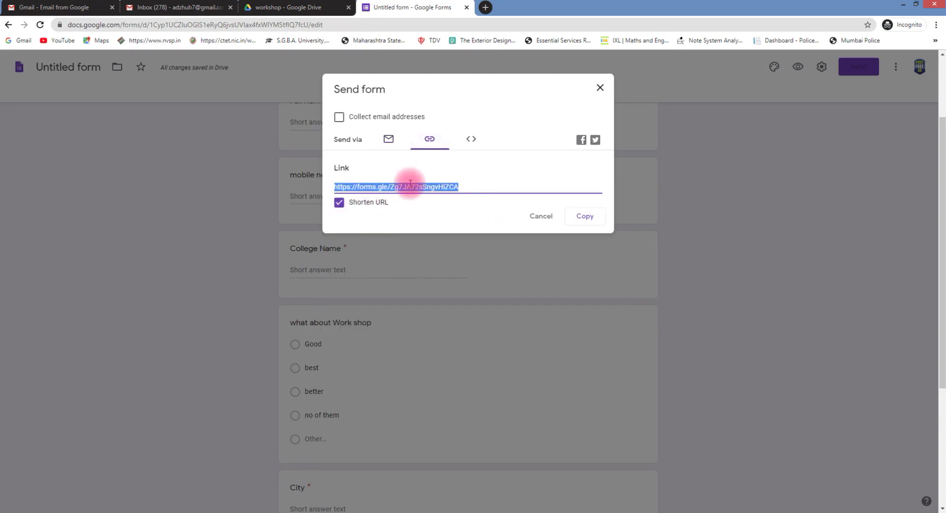
pyautogui.rightClick(407, 188)
pyautogui.click(416, 196)
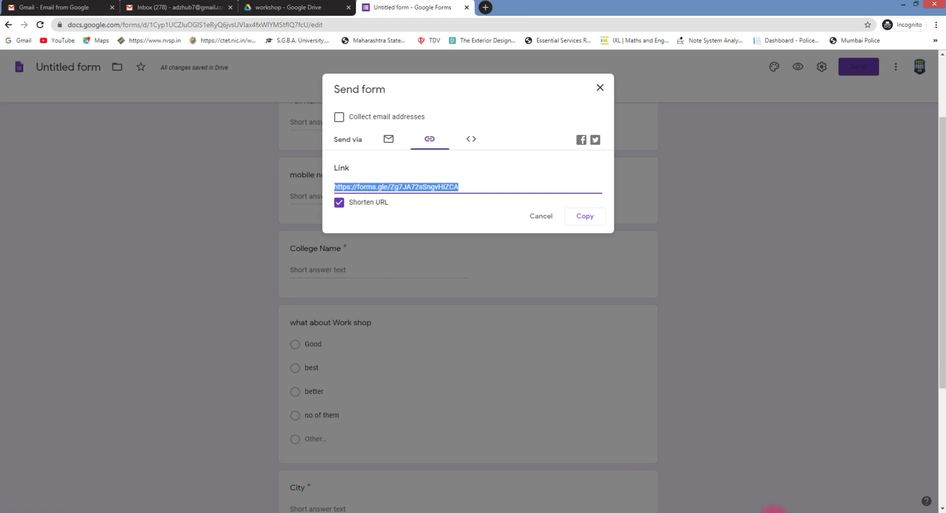
pyautogui.click(909, 481)
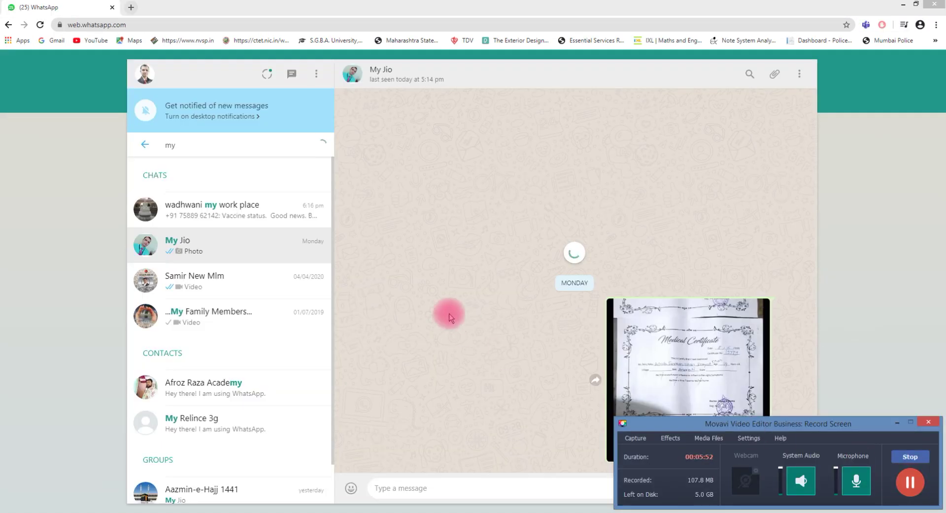
# Paste the short form link into a WhatsApp chat, send it, and minimize WhatsApp
pyautogui.click(903, 422)
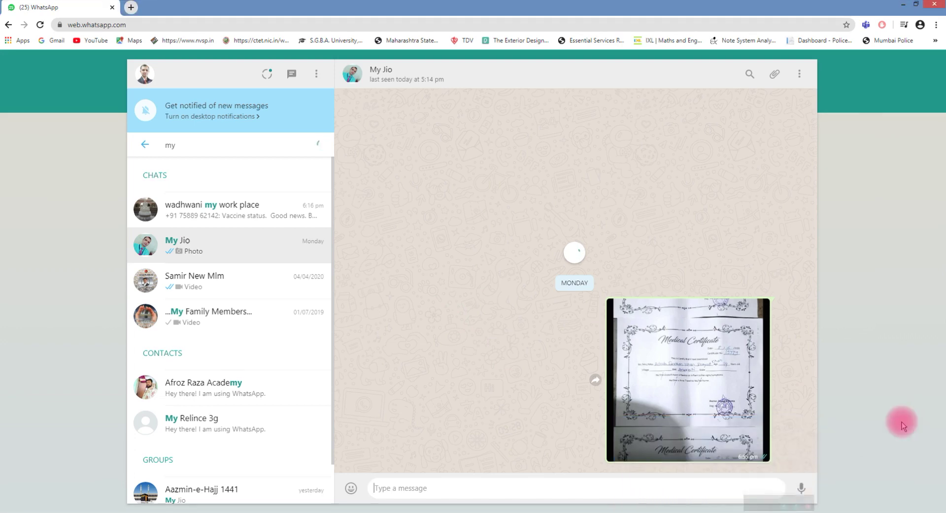
pyautogui.rightClick(508, 485)
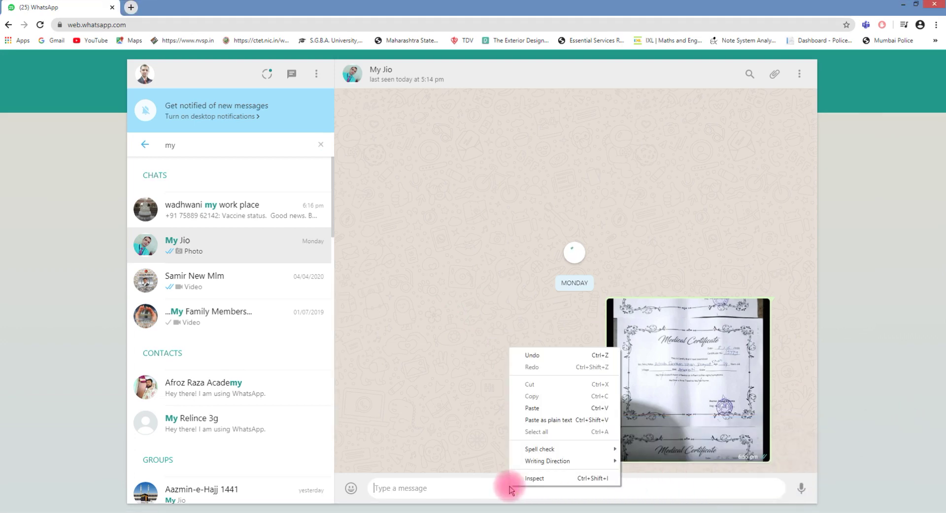
pyautogui.click(555, 413)
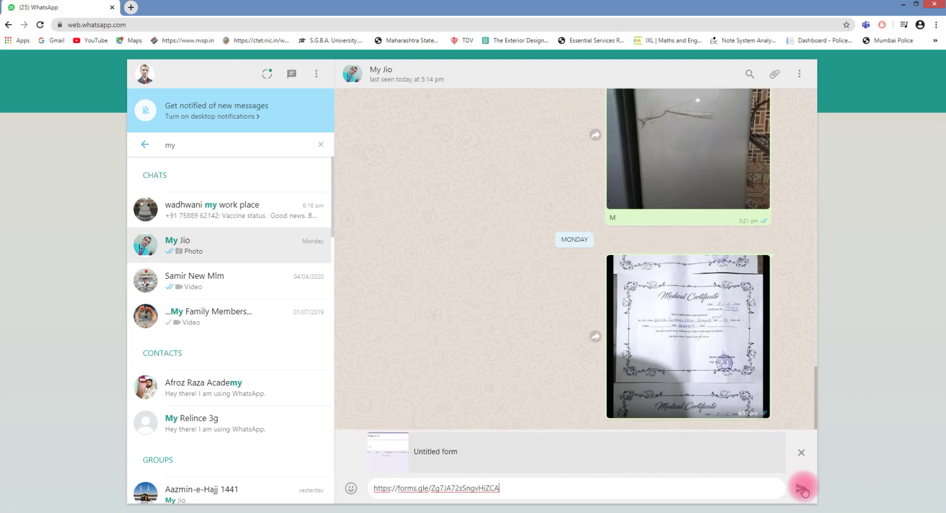
pyautogui.press('Return')
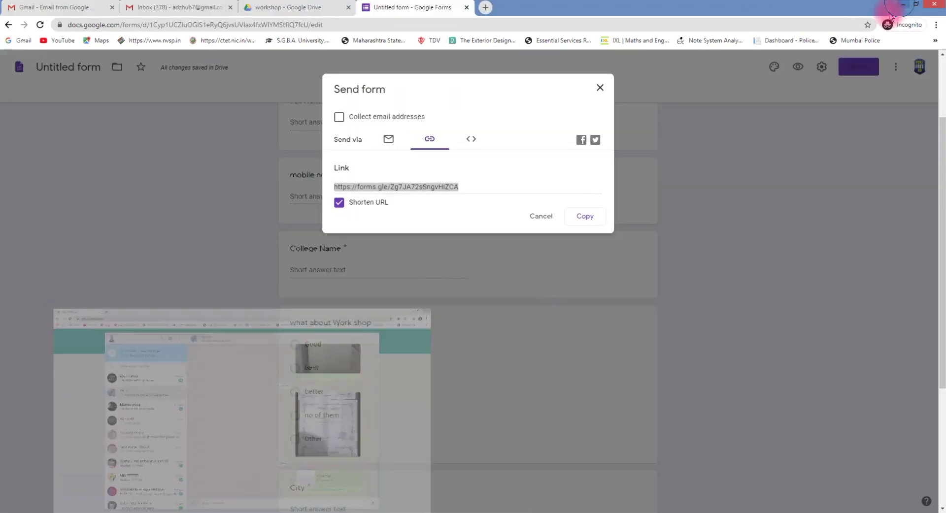
pyautogui.click(903, 4)
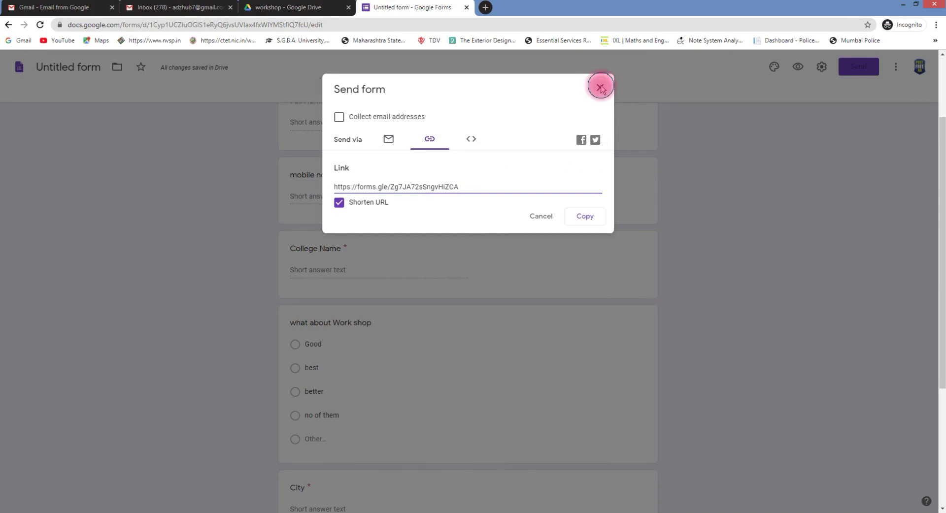
# Link the form's responses to a new spreadsheet named 'workshop'
pyautogui.click(599, 87)
pyautogui.scroll(2, 523, 193)
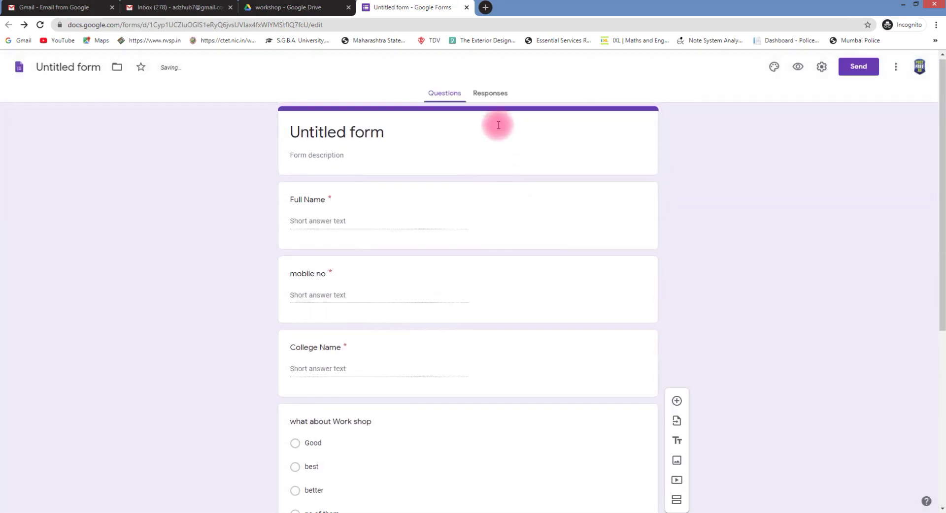
pyautogui.click(498, 94)
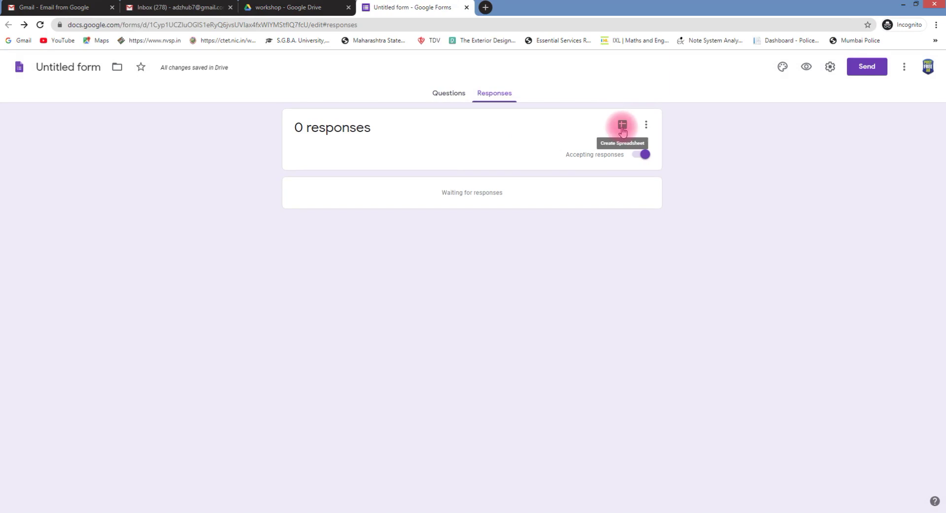
pyautogui.click(622, 127)
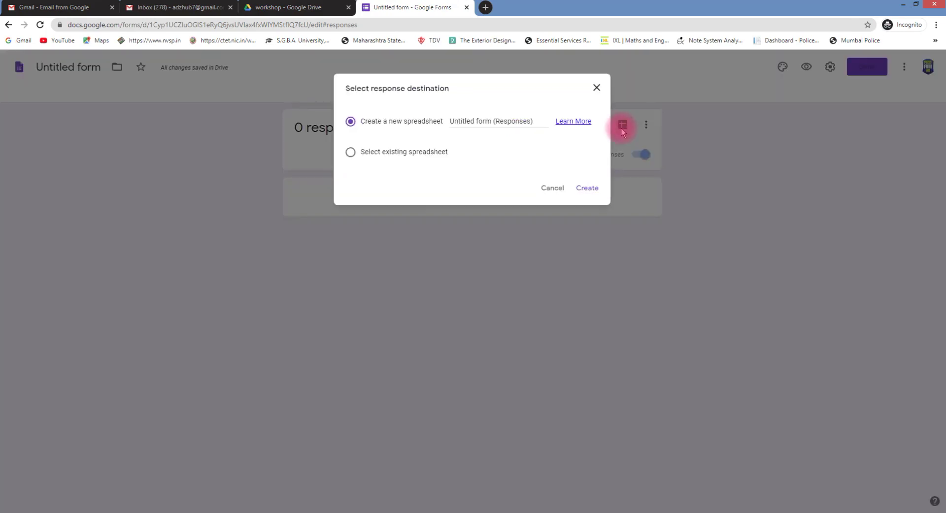
pyautogui.click(479, 122)
pyautogui.moveTo(544, 132); pyautogui.dragTo(416, 134)
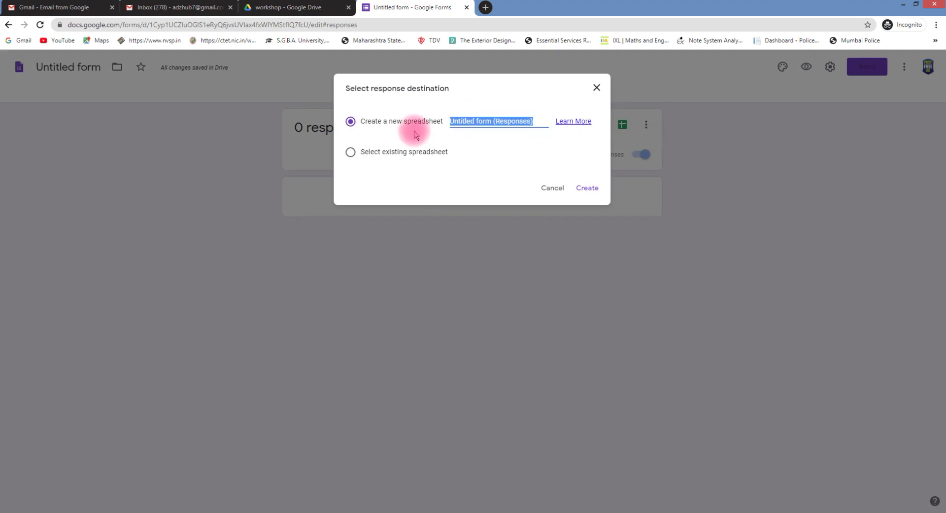
pyautogui.write('wi')
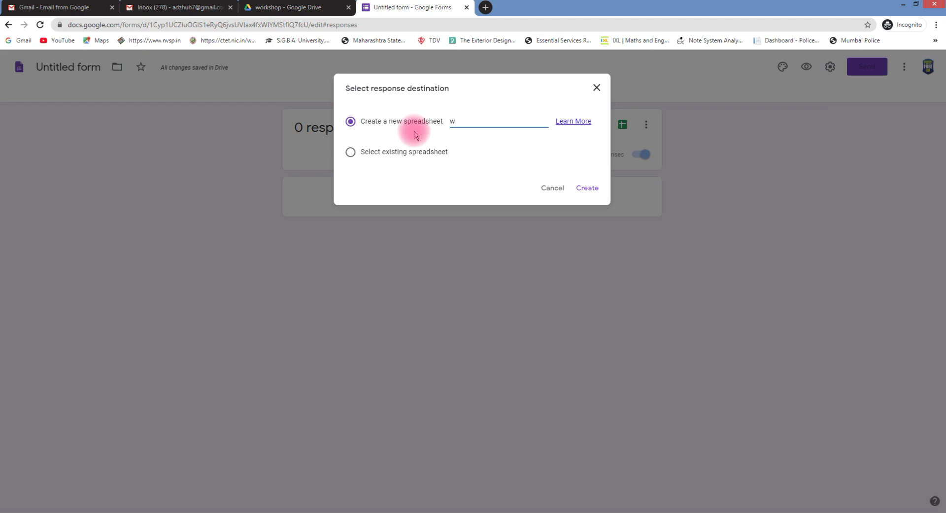
pyautogui.write('rkshop')
pyautogui.click(583, 191)
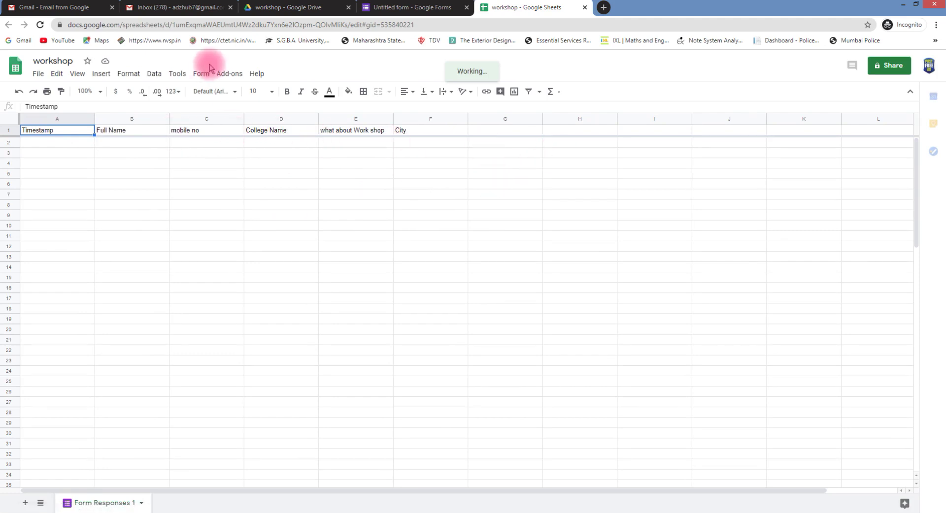
# Dismiss the edit-history tip and open the add-on marketplace for Sheets
pyautogui.click(223, 78)
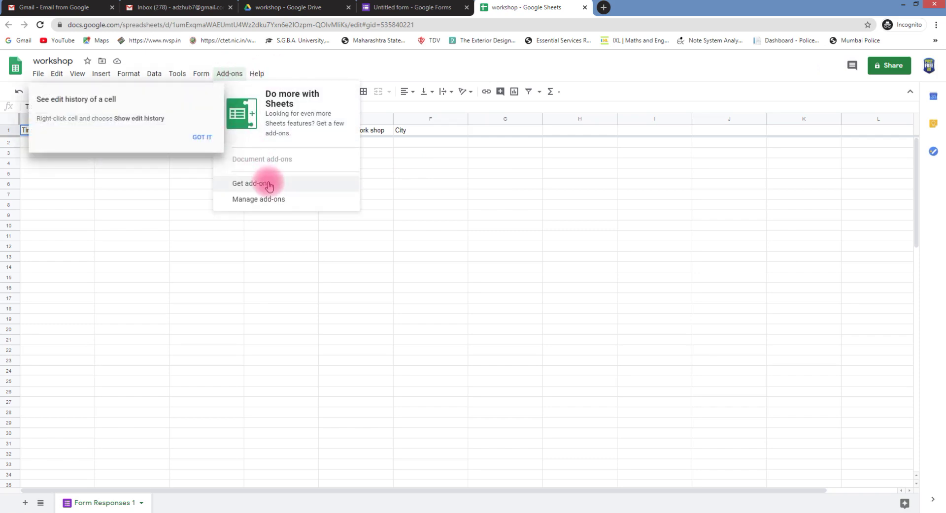
pyautogui.click(206, 138)
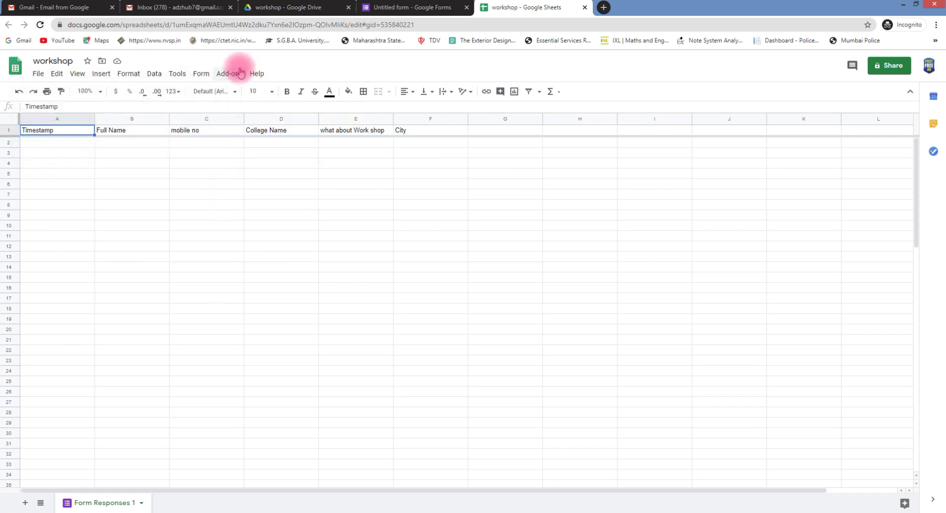
pyautogui.click(240, 72)
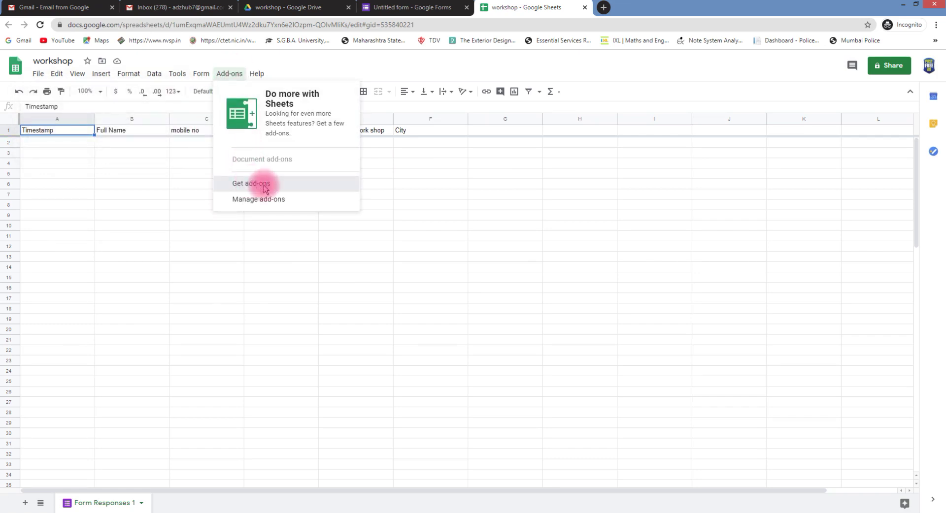
pyautogui.click(252, 184)
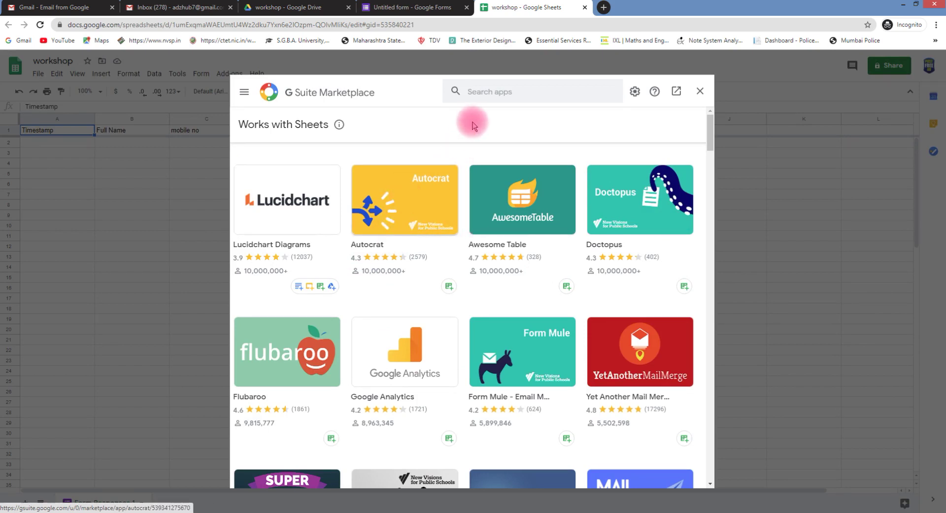
# Search 'auto', open the Autocrat add-on page and begin installing it
pyautogui.click(485, 99)
pyautogui.write('auto')
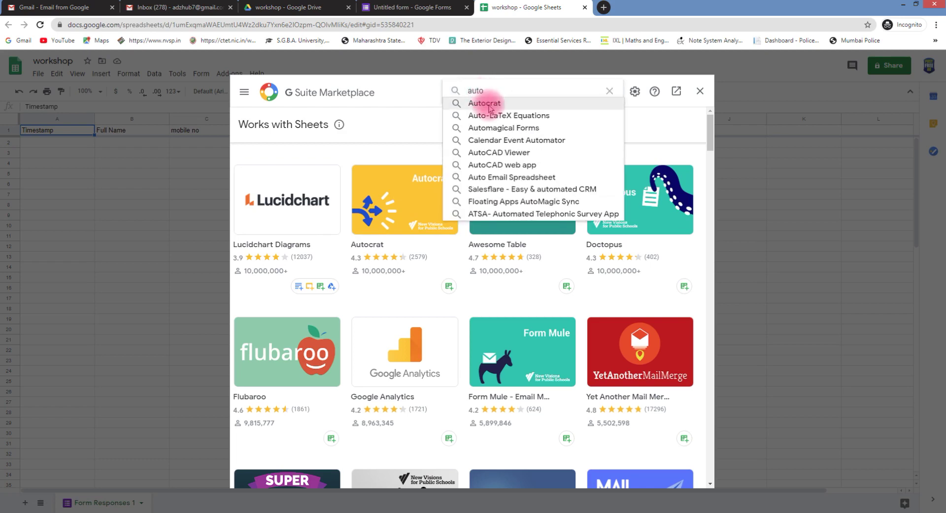
pyautogui.click(486, 103)
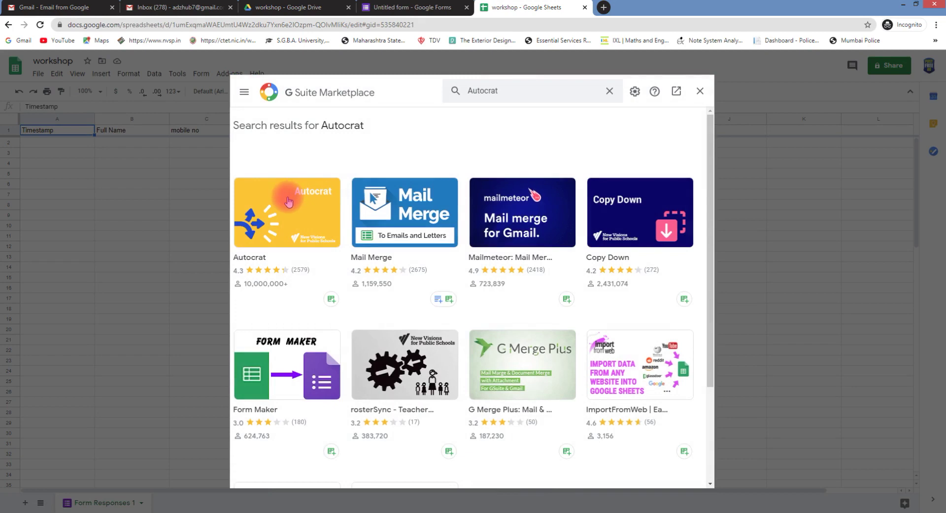
pyautogui.click(289, 201)
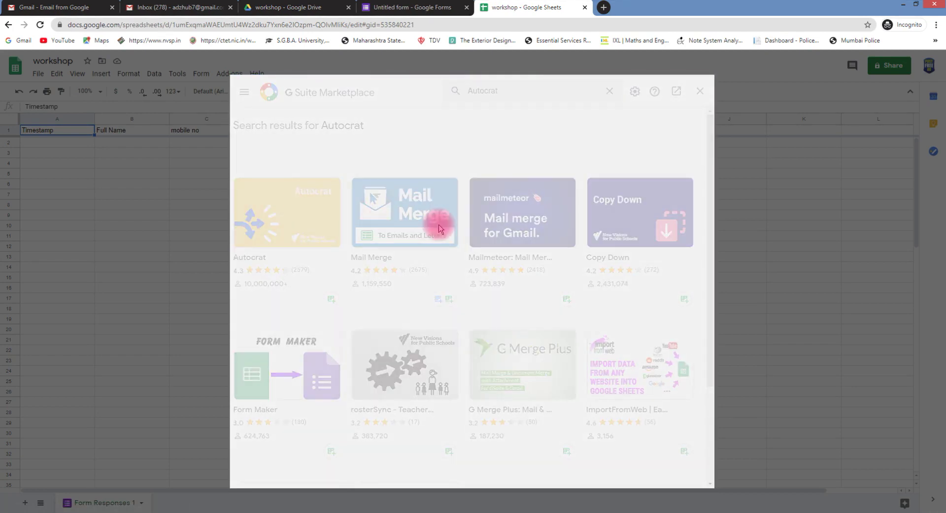
pyautogui.click(572, 199)
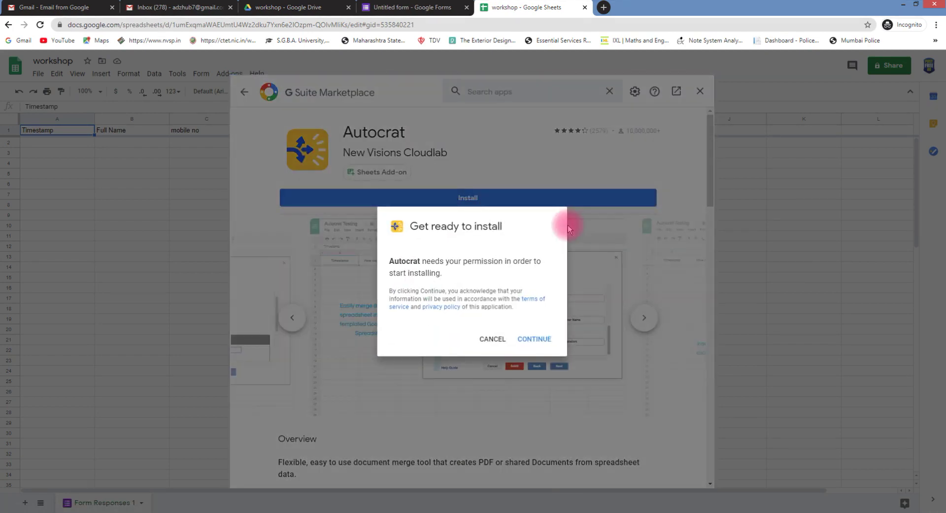
# Authorize Autocrat with the Google account and allow its access to finish installing
pyautogui.click(545, 338)
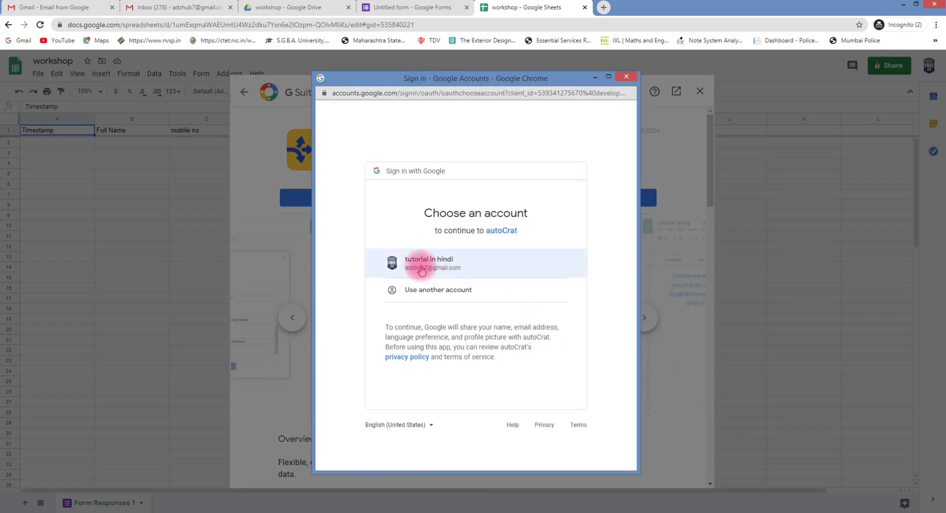
pyautogui.click(421, 269)
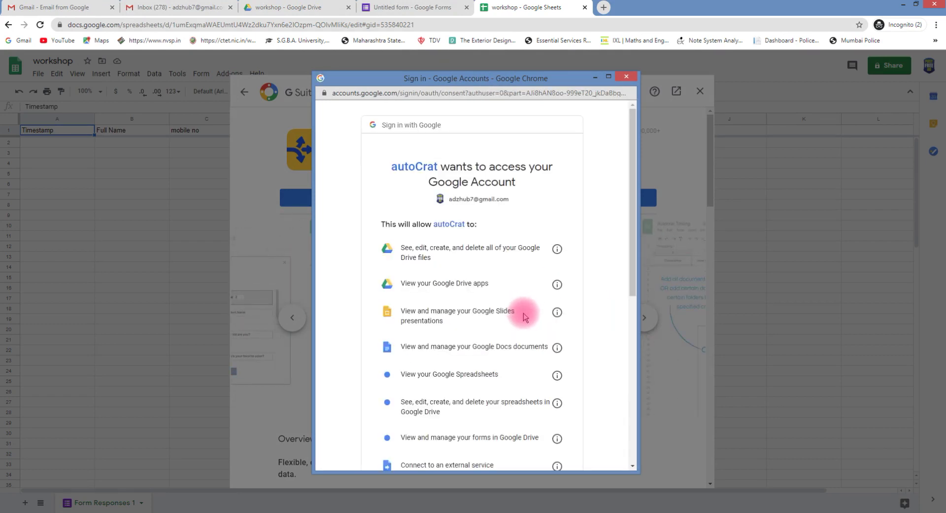
pyautogui.scroll(-7, 556, 442)
pyautogui.click(552, 400)
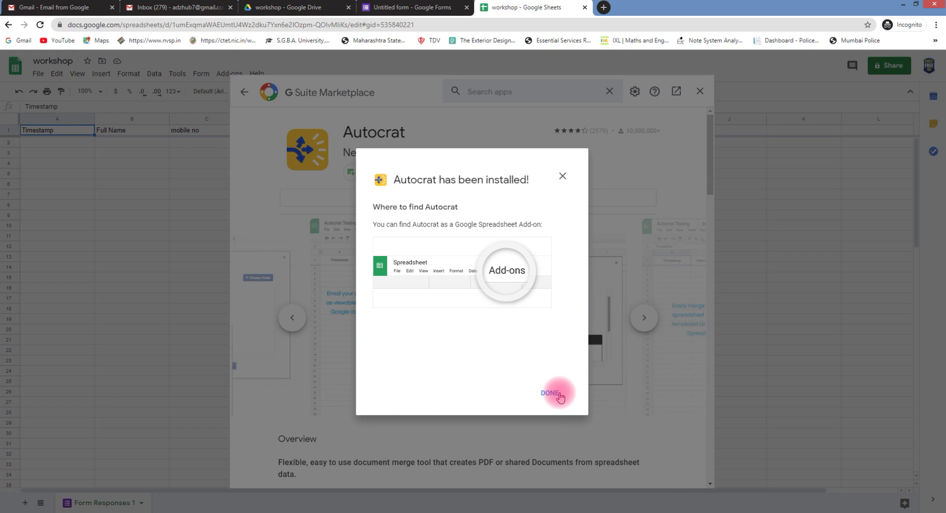
# Confirm under Manage add-ons that Autocrat is installed by viewing its details
pyautogui.click(551, 393)
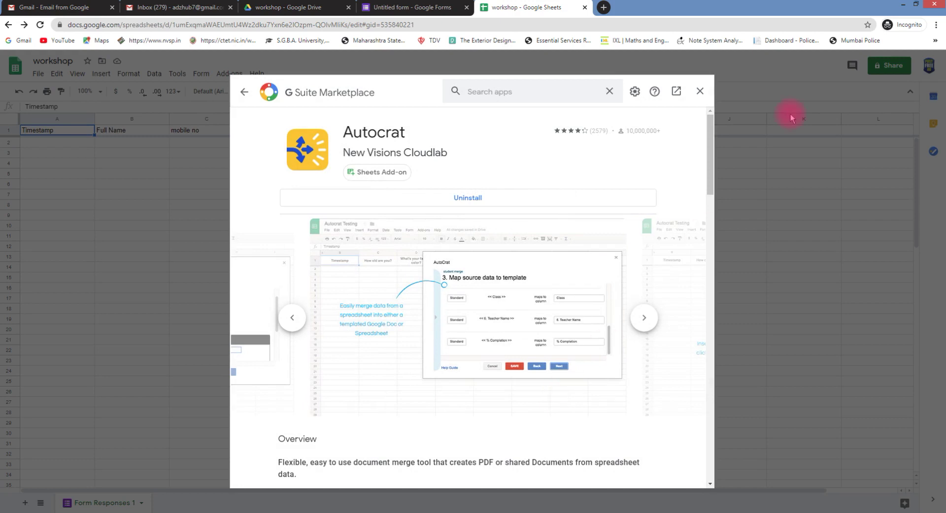
pyautogui.click(699, 91)
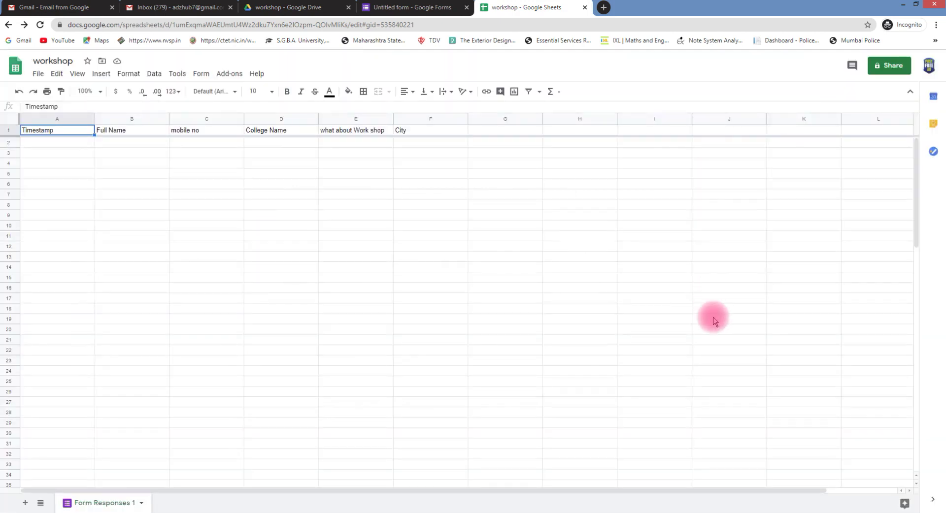
pyautogui.click(221, 75)
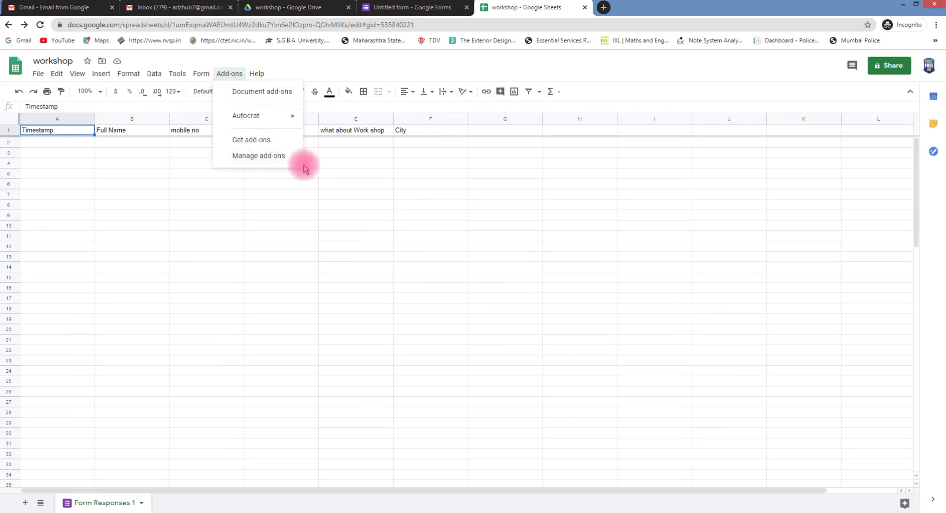
pyautogui.click(269, 158)
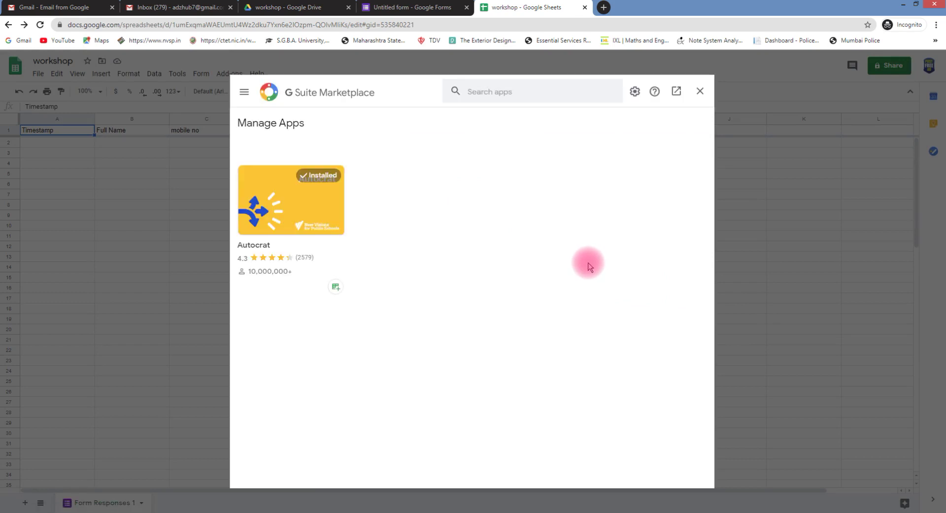
pyautogui.click(317, 223)
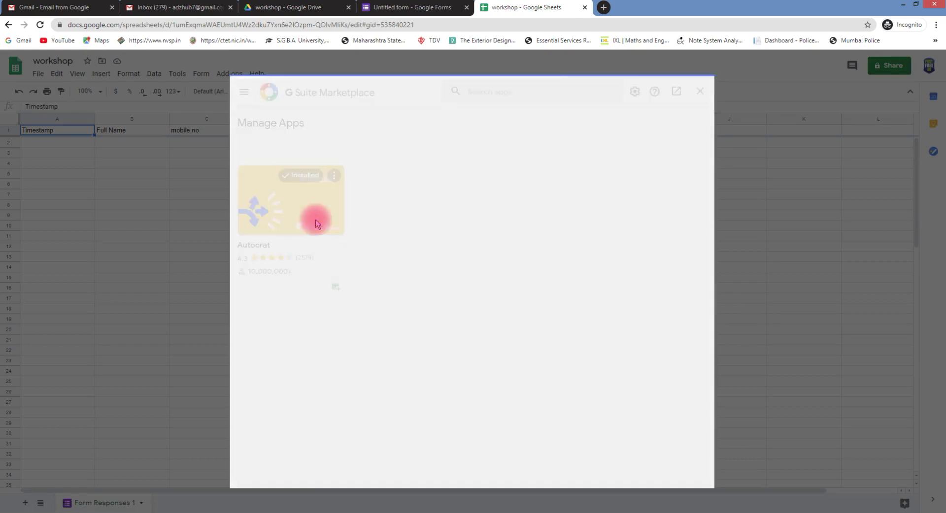
pyautogui.scroll(-4, 660, 377)
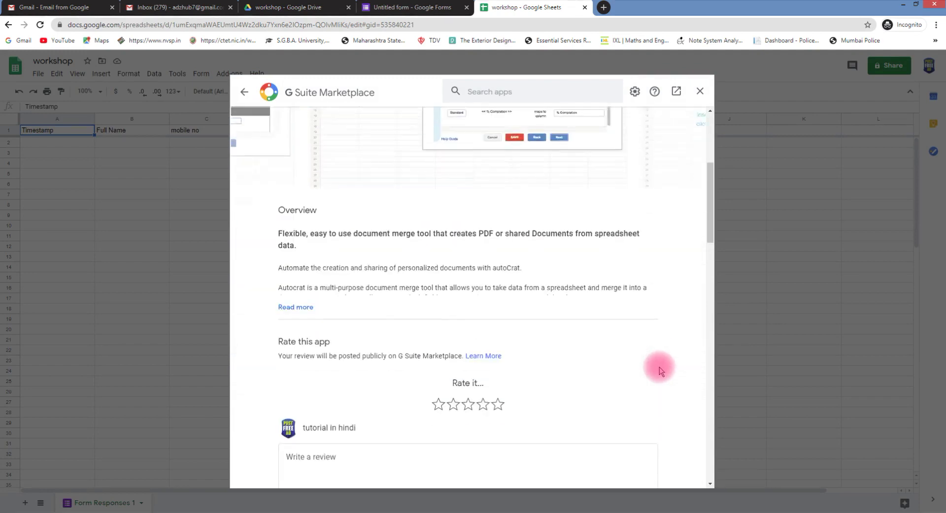
pyautogui.scroll(-10, 660, 371)
pyautogui.scroll(5, 659, 365)
# Close the Marketplace and show Autocrat's Open, Import Roster, Get User Key and Help options
pyautogui.click(637, 91)
pyautogui.click(646, 116)
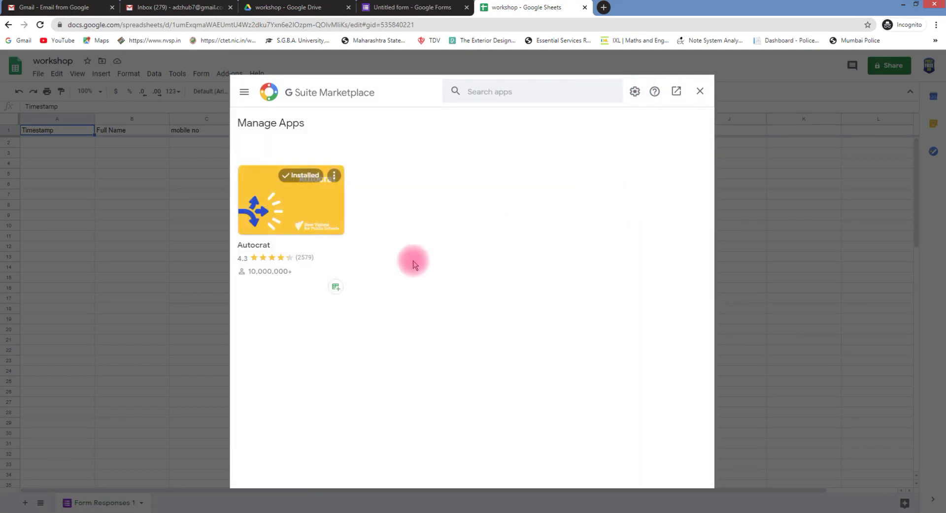
pyautogui.click(699, 95)
pyautogui.click(230, 74)
pyautogui.moveTo(247, 117)
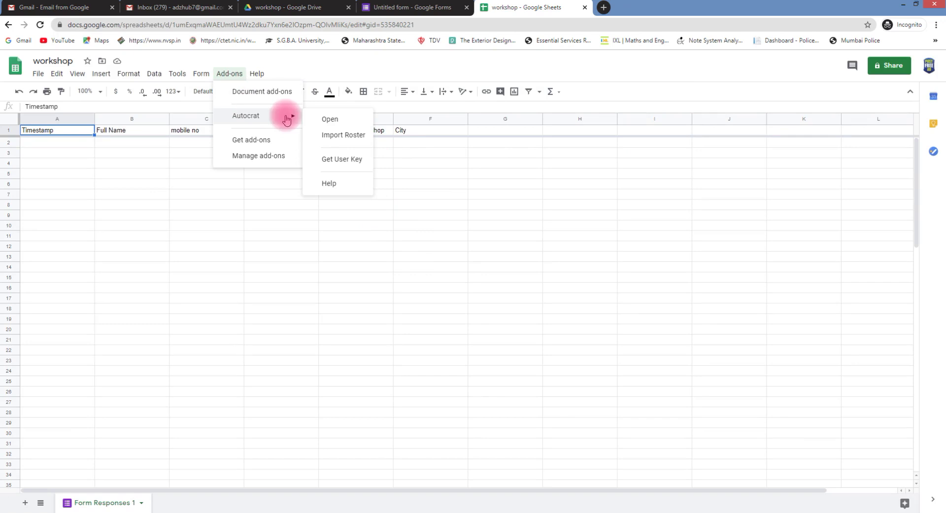
# Launch Autocrat and create a new merge job named 'Worshop', advancing to template choice
pyautogui.click(348, 120)
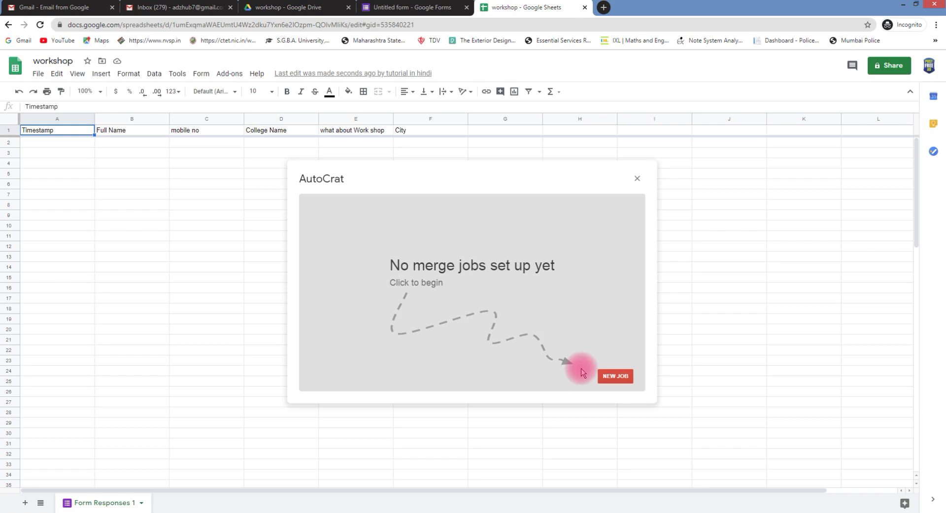
pyautogui.click(616, 377)
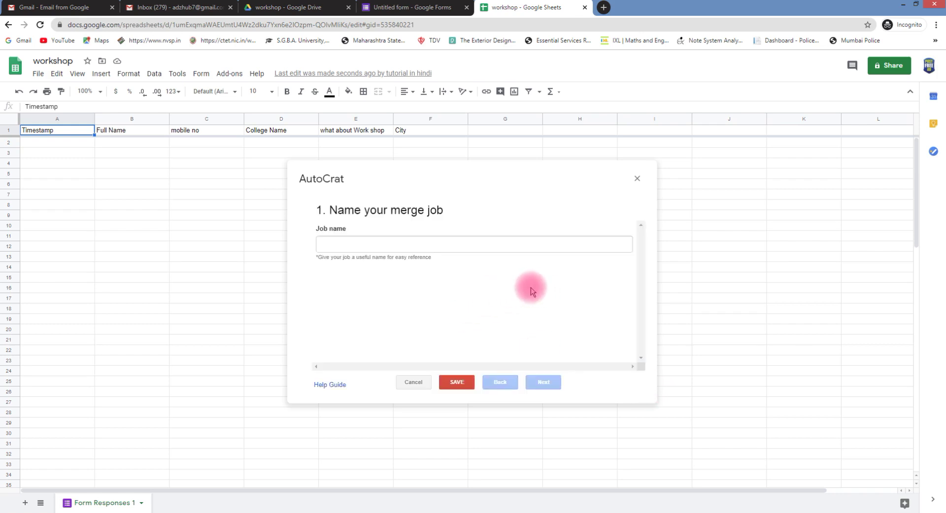
pyautogui.click(378, 241)
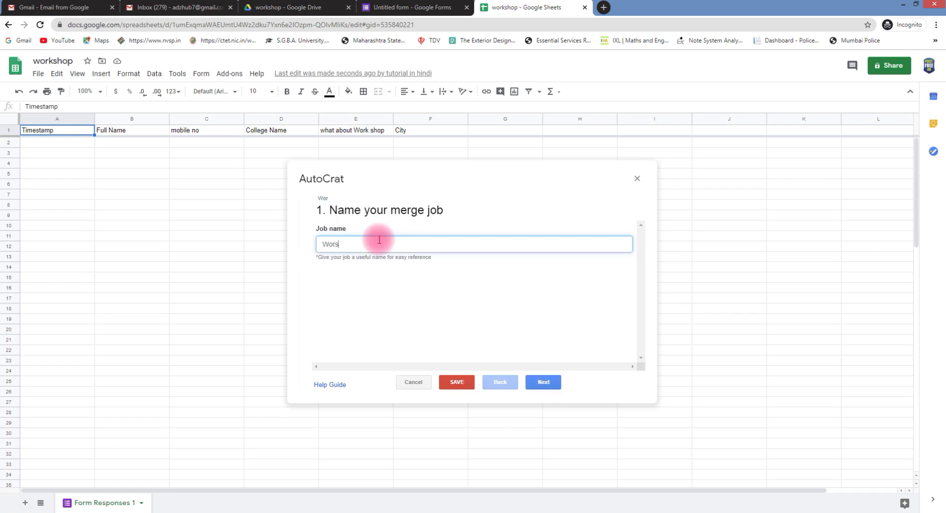
pyautogui.click(543, 383)
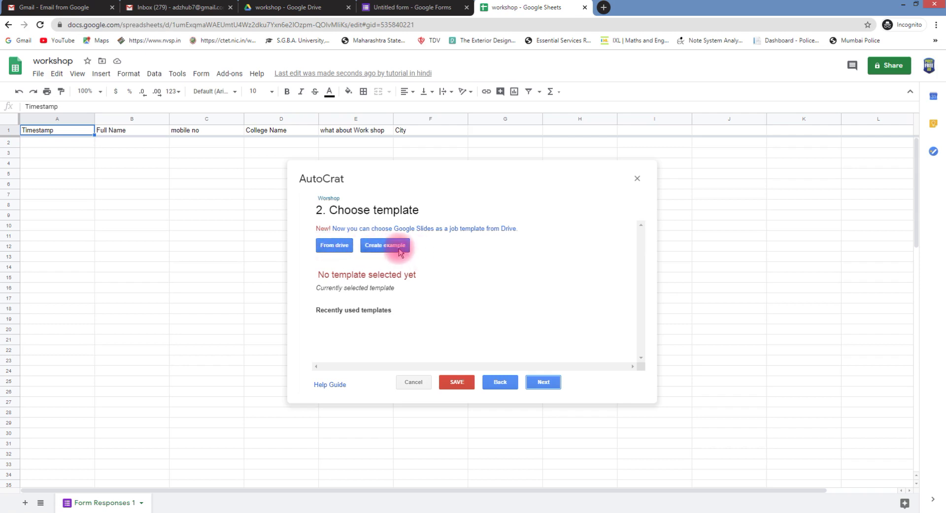
# Generate Autocrat's example demo template and merge sheet, then open the AutoCrat Demo Template
pyautogui.click(388, 245)
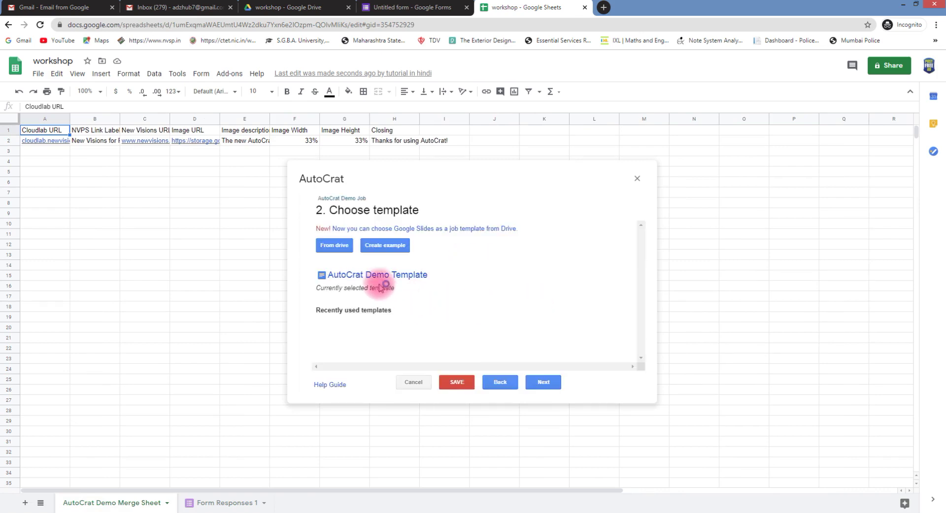
pyautogui.click(413, 277)
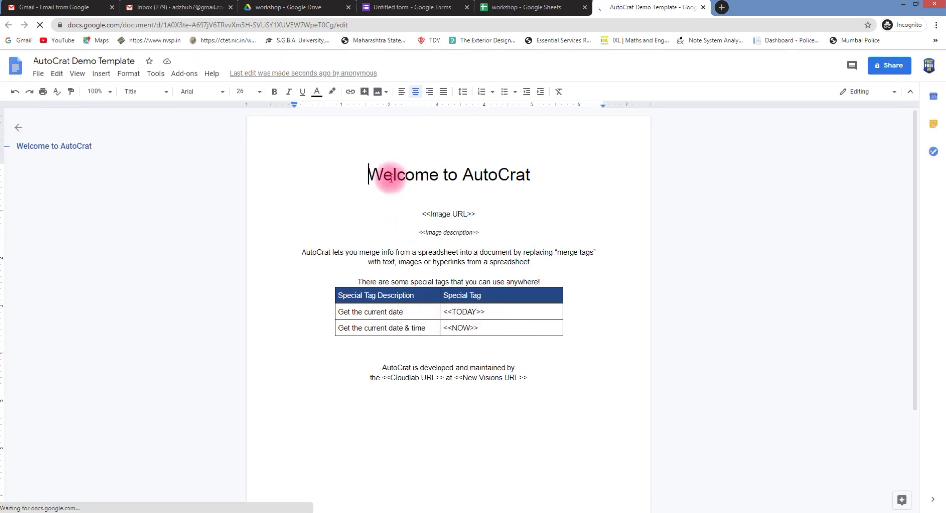
# Look over the template's 'Welcome to AutoCrat' title, then return to the workshop spreadsheet
pyautogui.moveTo(369, 173); pyautogui.dragTo(598, 183)
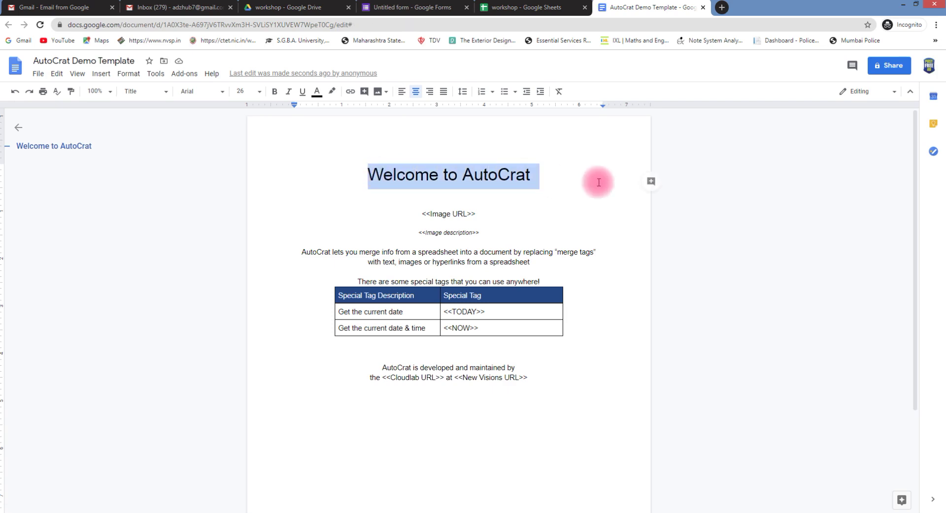
pyautogui.click(543, 7)
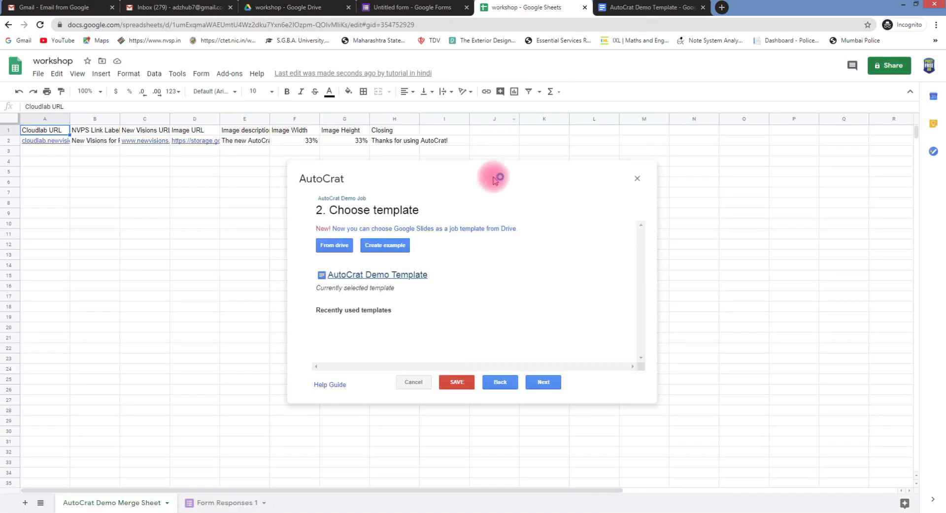
# Cancel the Drive file picker and keep the AutoCrat Demo Template as the job's template
pyautogui.click(321, 246)
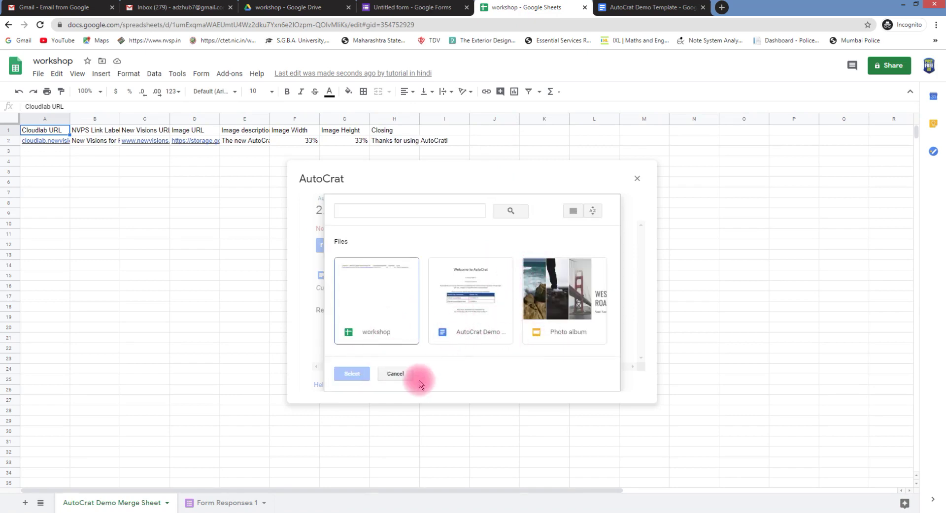
pyautogui.click(391, 373)
pyautogui.click(544, 382)
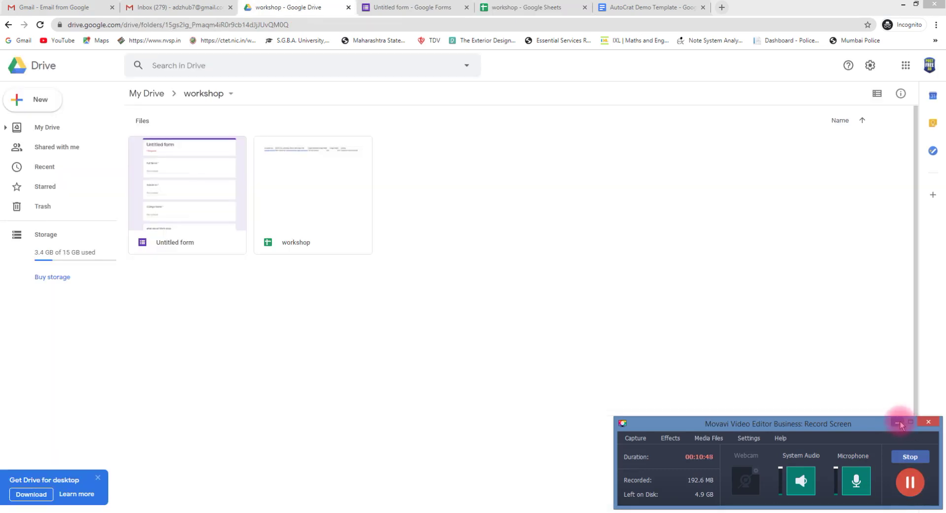
# From My Drive, start a new Google Slides presentation from a template
pyautogui.click(899, 424)
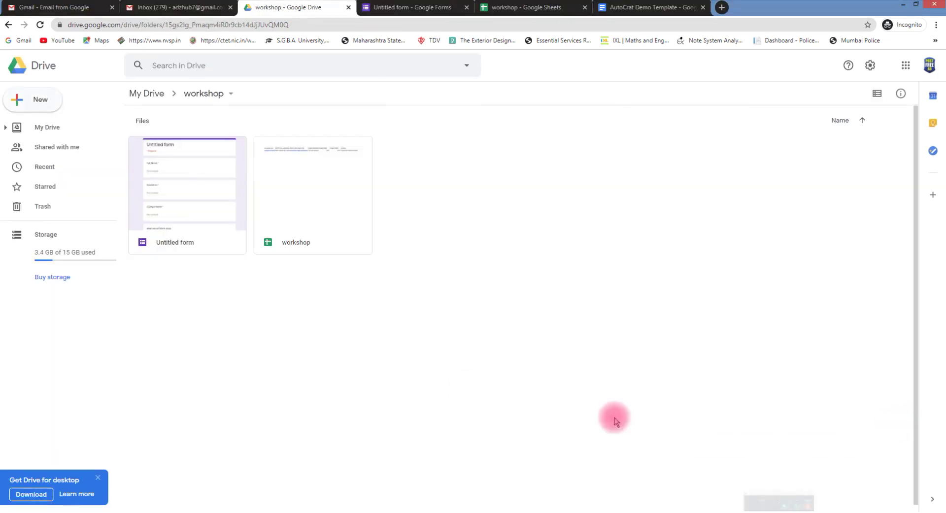
pyautogui.click(29, 128)
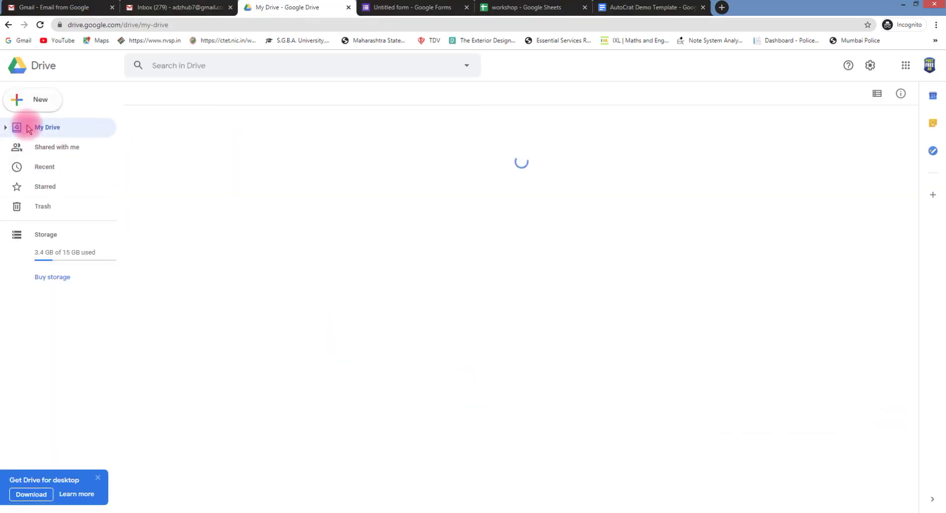
pyautogui.click(172, 97)
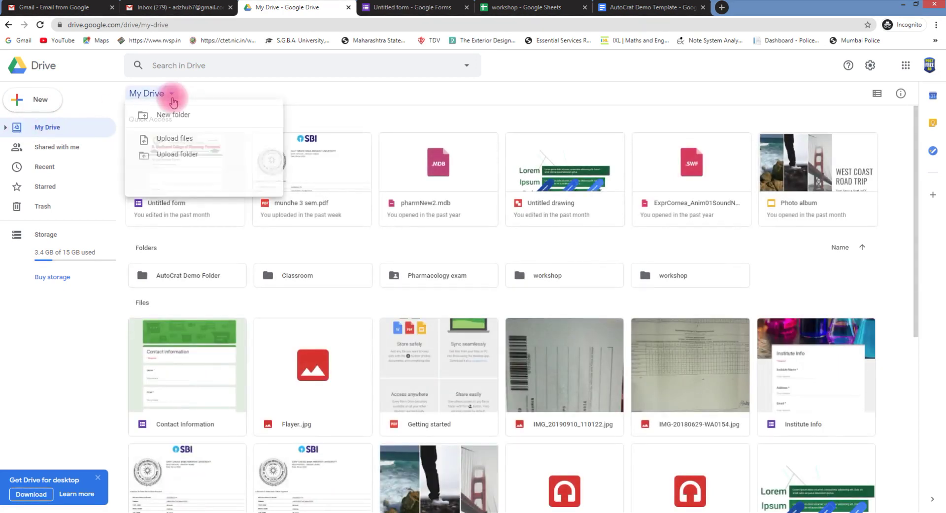
pyautogui.click(43, 98)
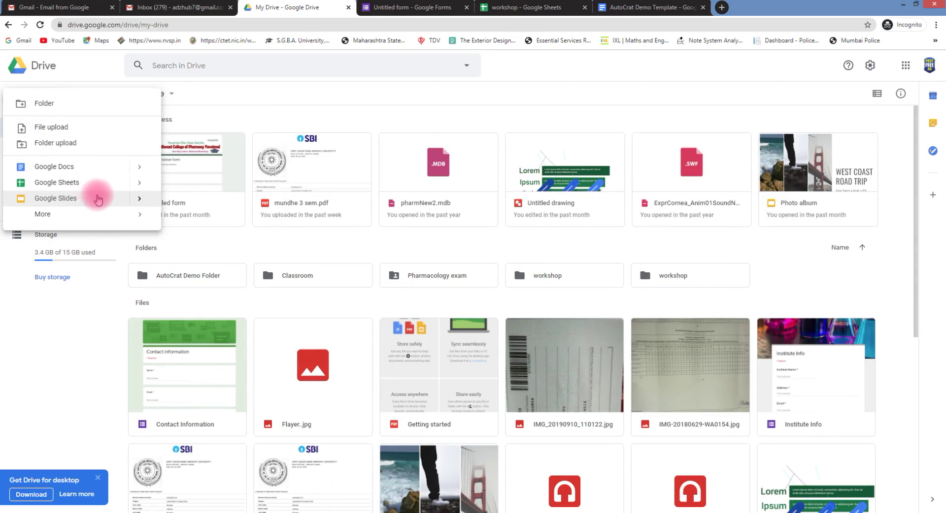
pyautogui.click(139, 200)
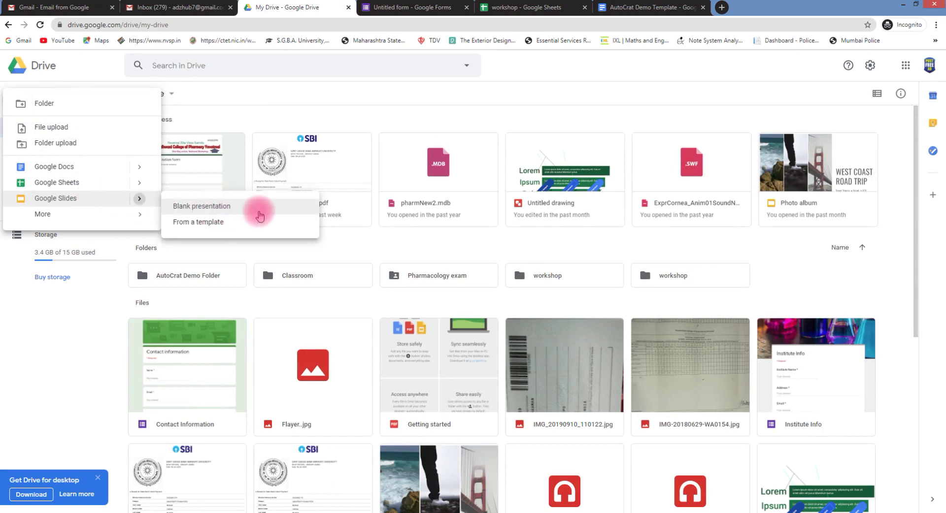
pyautogui.click(222, 227)
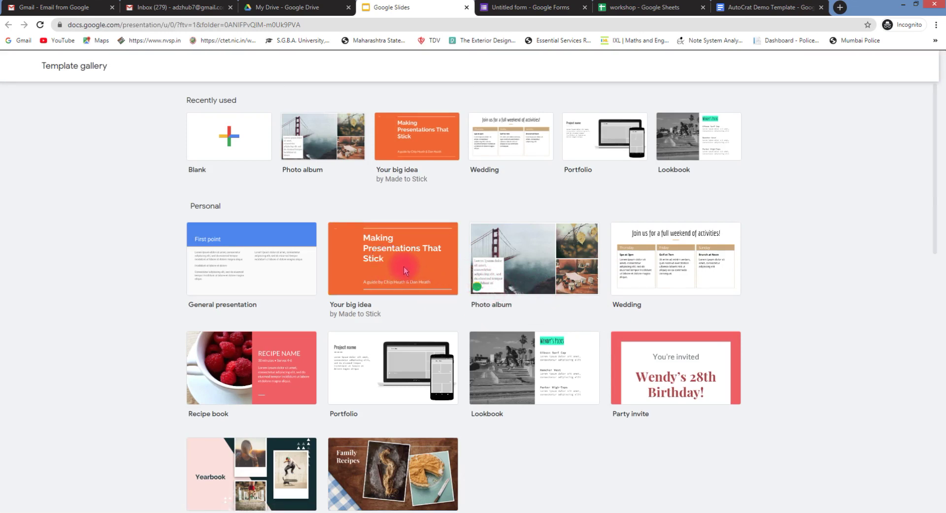
# Create a presentation from the 'Your big idea' template and select its title slide
pyautogui.click(404, 271)
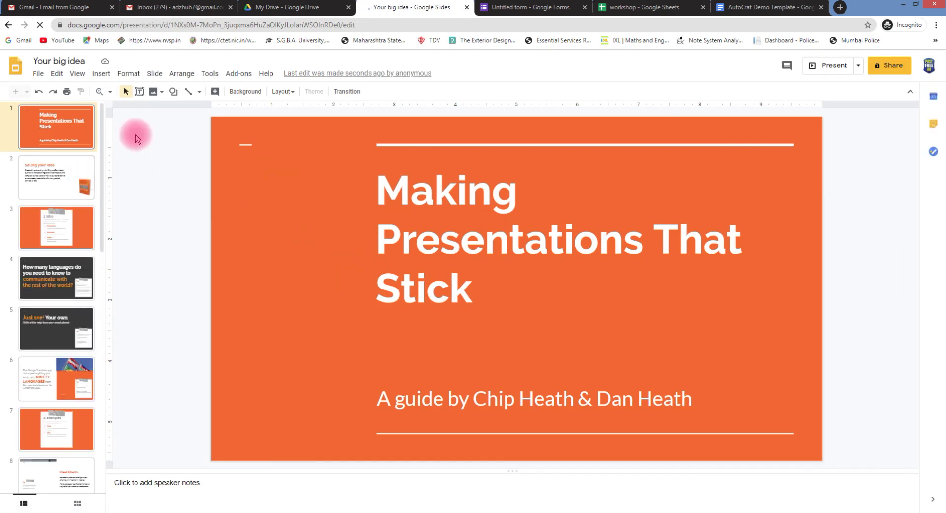
pyautogui.click(216, 91)
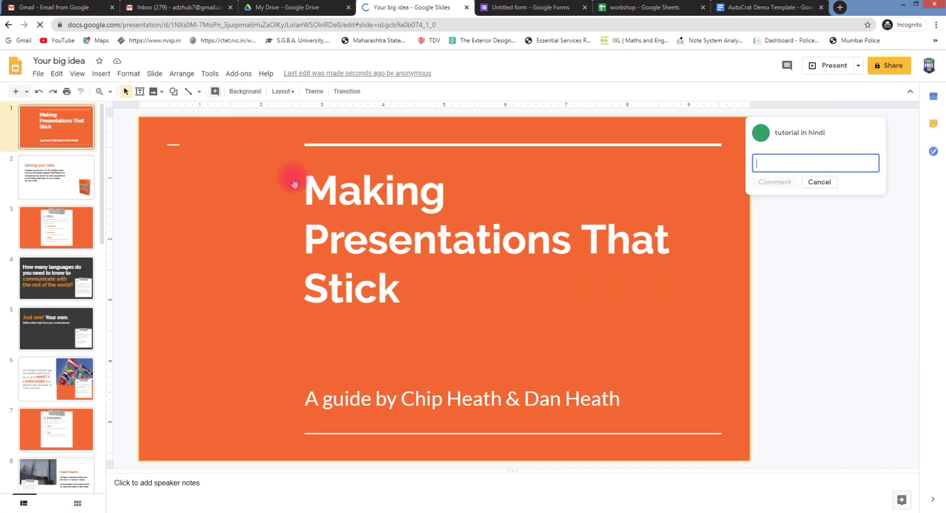
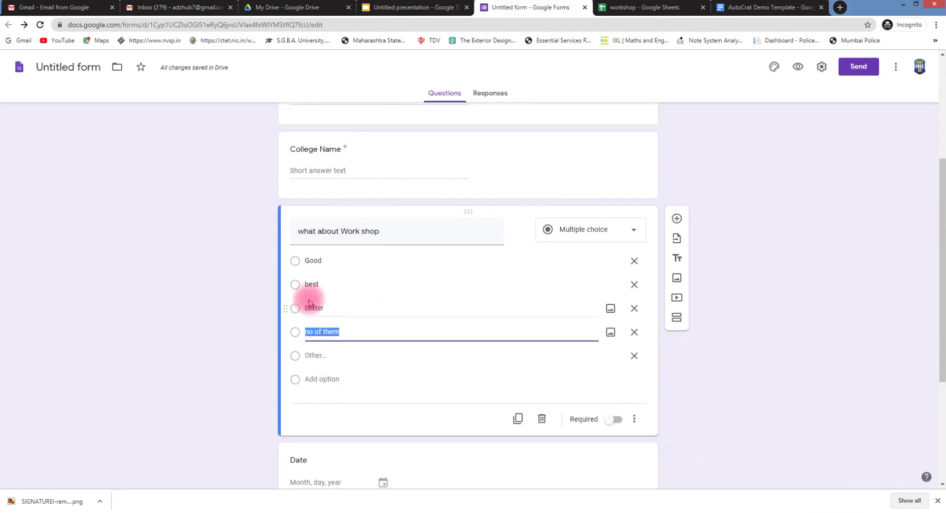
# Change the Date question's type to Short answer and bring up the Send form dialog
pyautogui.scroll(-1, 375, 352)
pyautogui.scroll(-3, 374, 353)
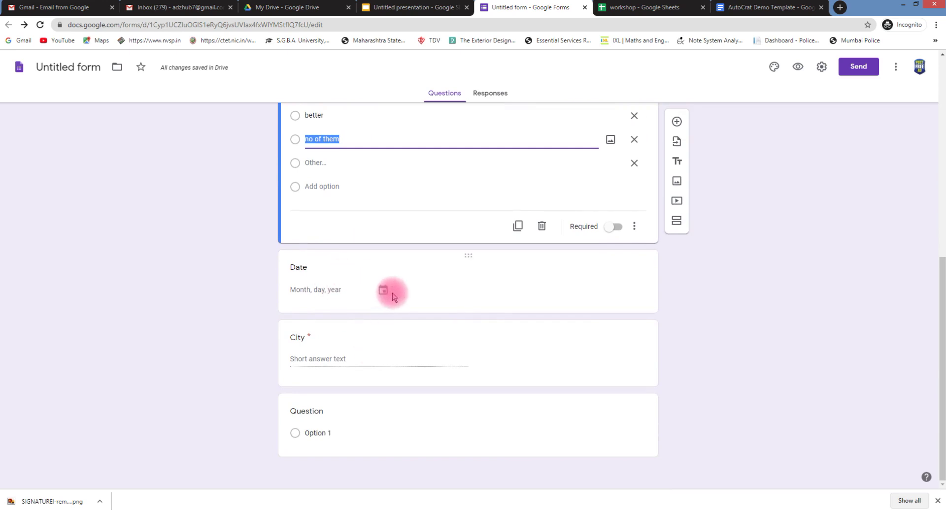
pyautogui.click(342, 270)
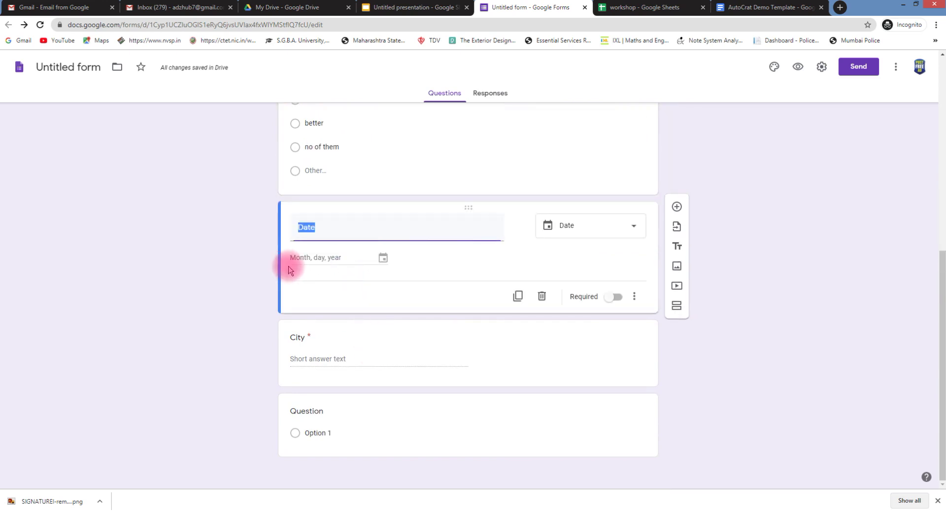
pyautogui.click(631, 227)
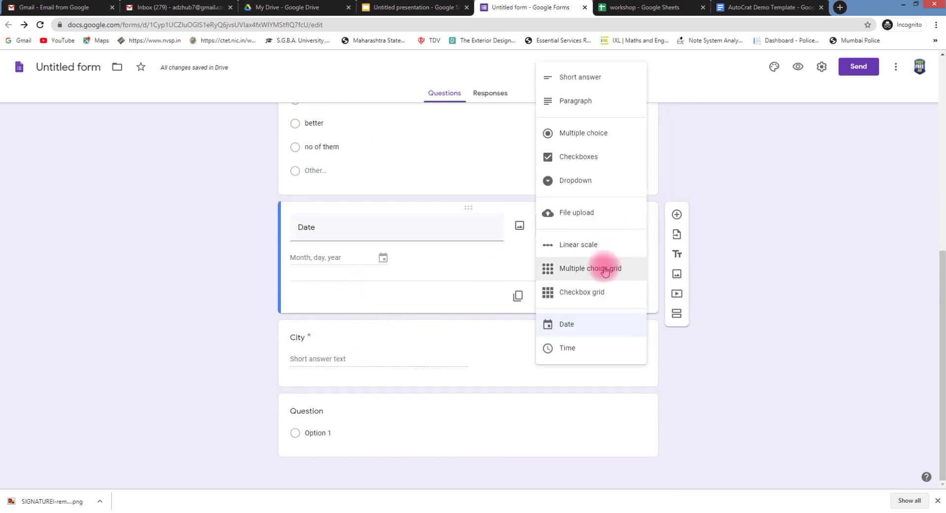
pyautogui.click(607, 79)
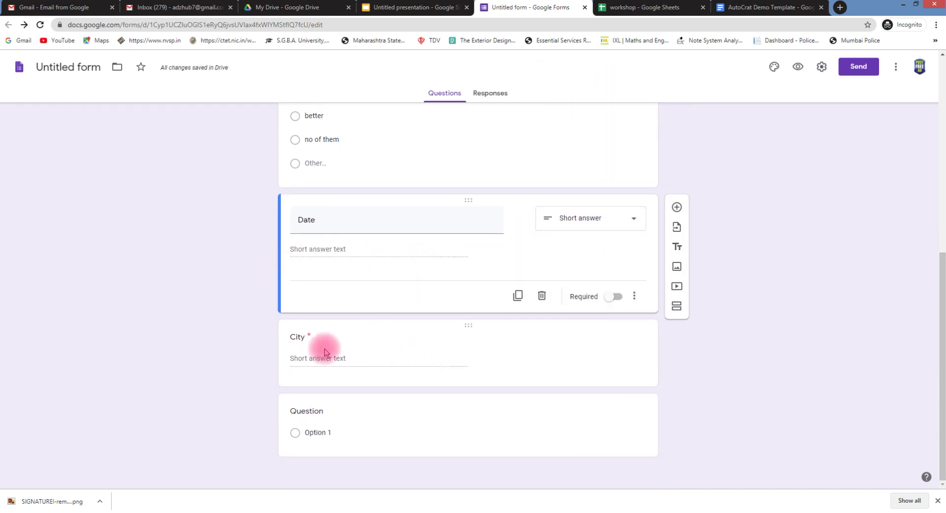
pyautogui.scroll(5, 922, 85)
pyautogui.click(862, 67)
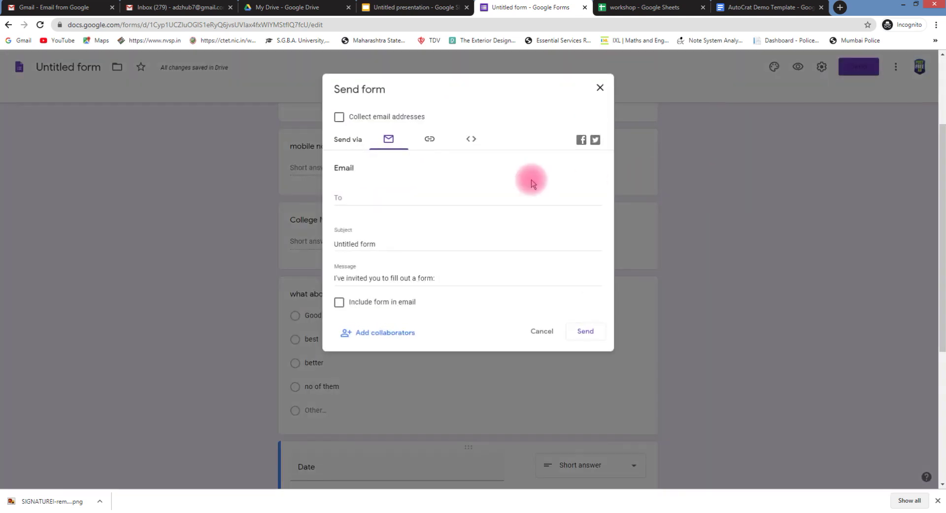
# Shorten the form's share link to a forms.gle address and copy it
pyautogui.click(428, 139)
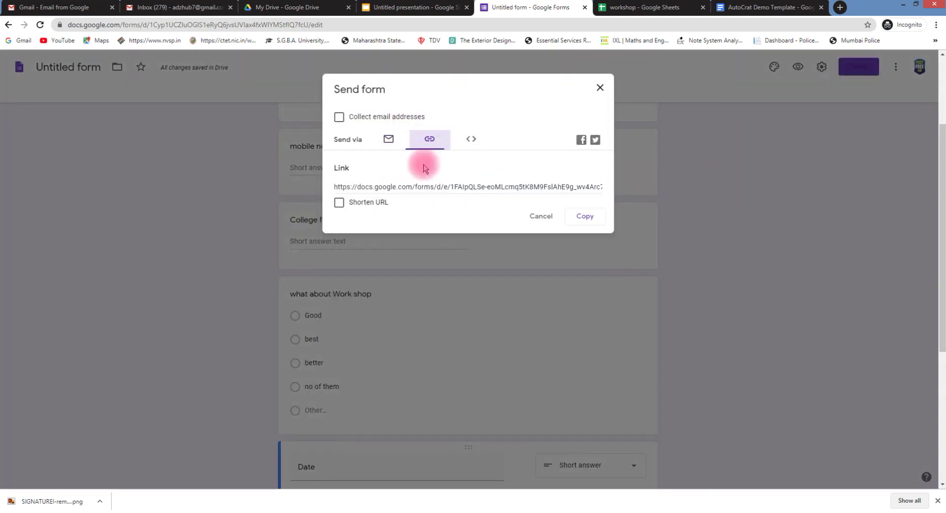
pyautogui.click(340, 203)
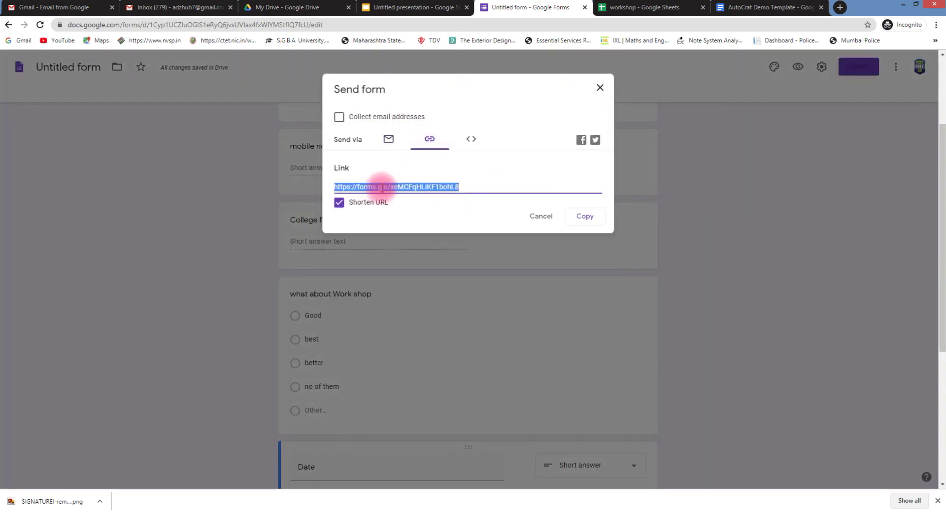
pyautogui.rightClick(380, 187)
pyautogui.click(409, 200)
pyautogui.click(654, 9)
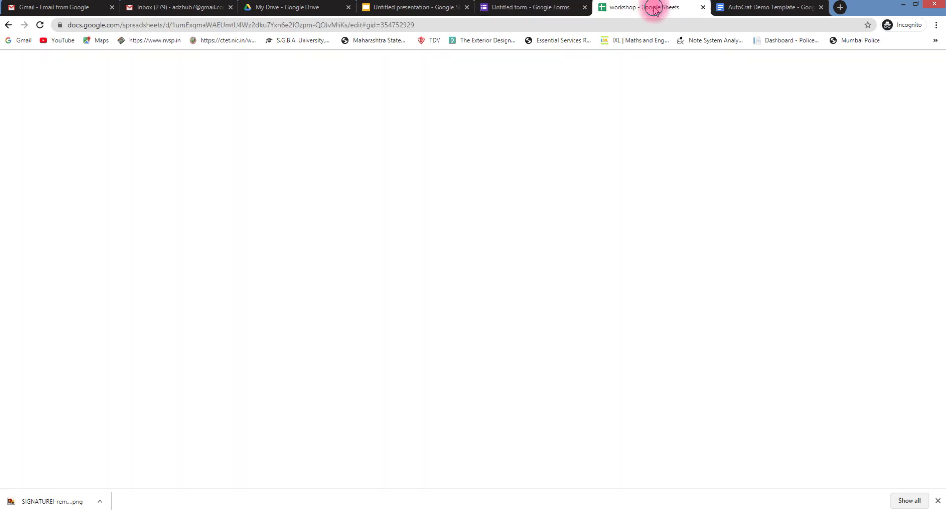
pyautogui.click(536, 7)
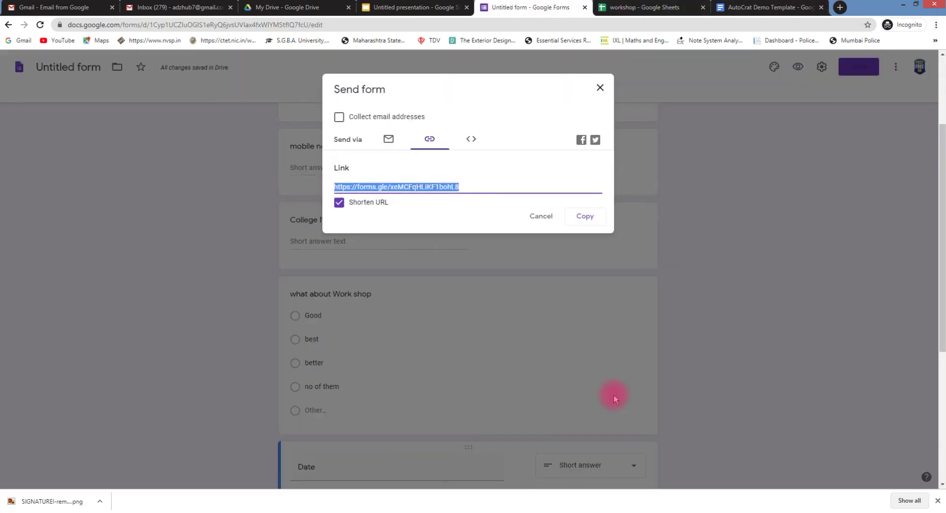
# Paste the shortened forms.gle link into a WhatsApp Web chat, send it, and minimize WhatsApp
pyautogui.moveTo(105, 509)
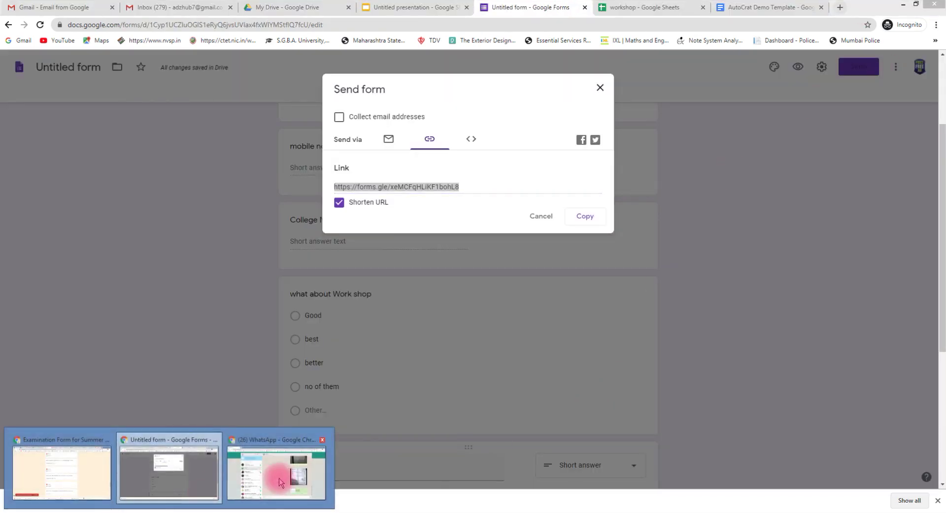
pyautogui.click(275, 468)
pyautogui.click(489, 490)
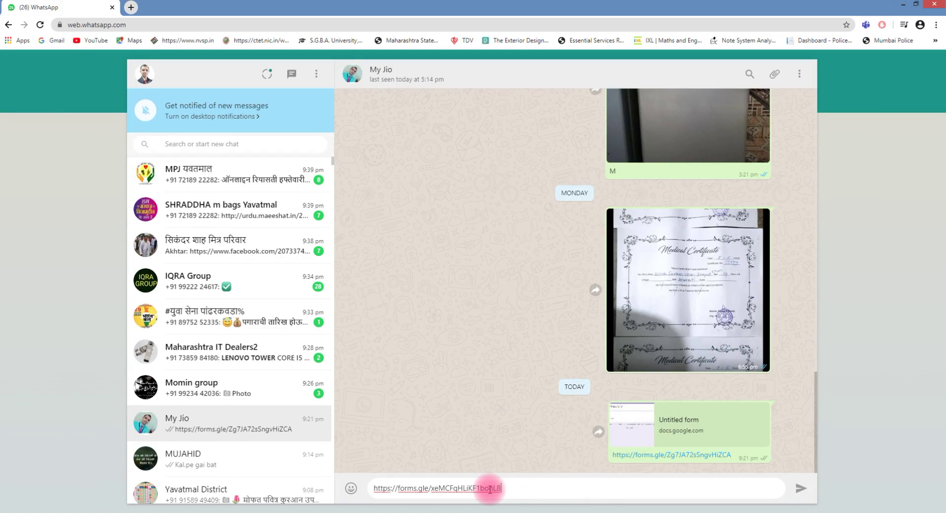
pyautogui.press('Return')
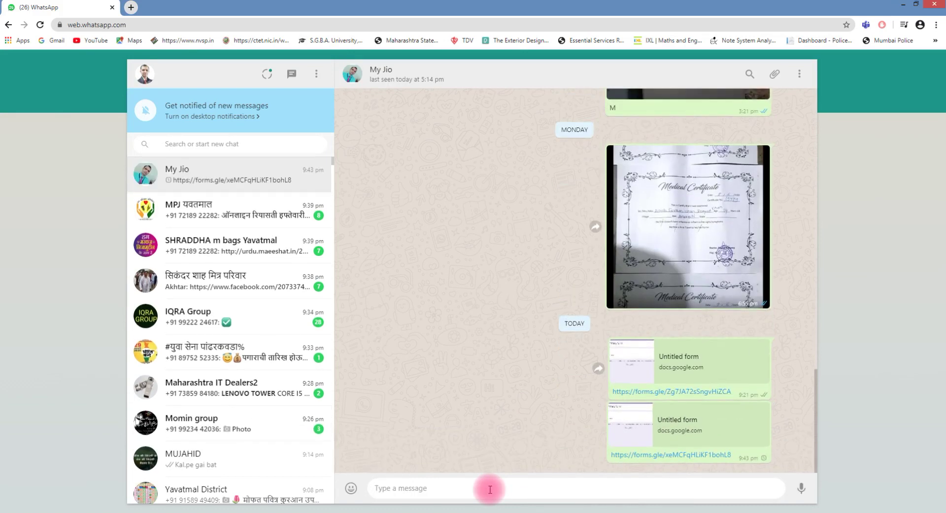
pyautogui.click(903, 4)
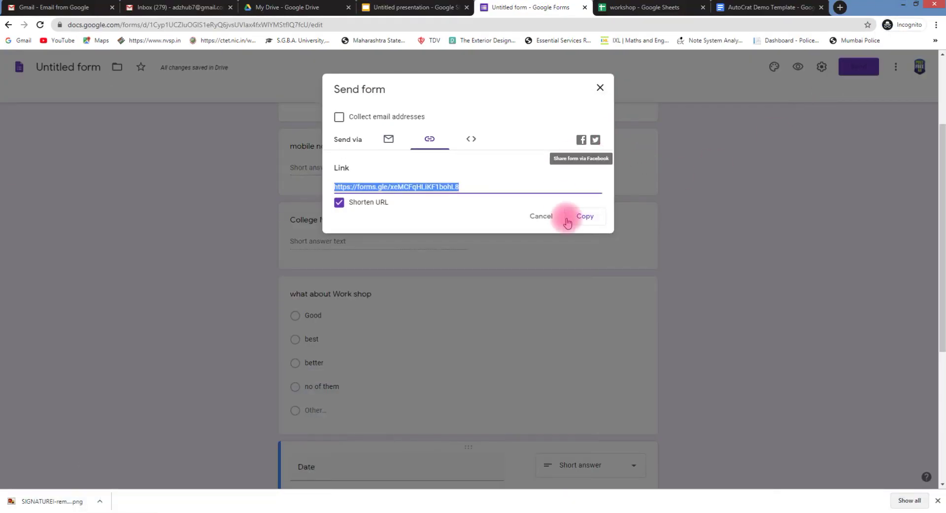
# From the form's Responses tab, open the linked spreadsheet's Form Responses 1 sheet
pyautogui.click(599, 89)
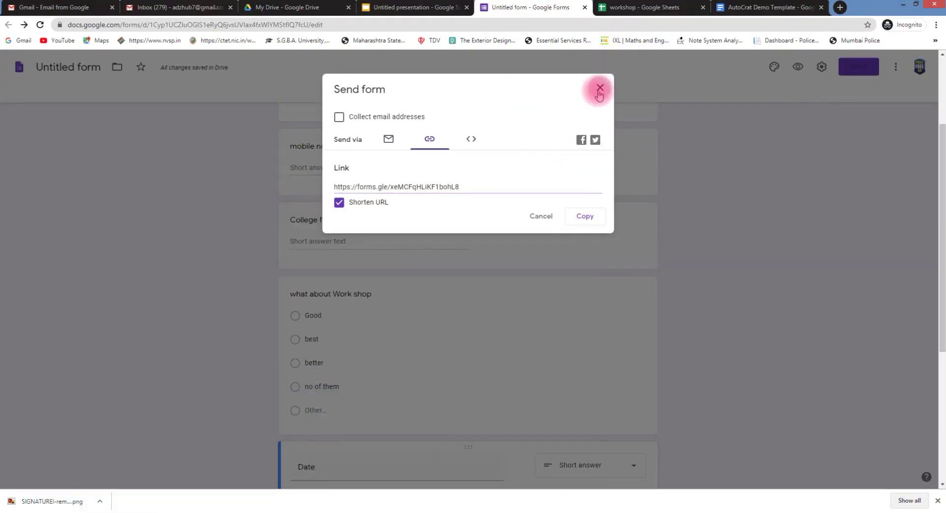
pyautogui.scroll(3, 490, 245)
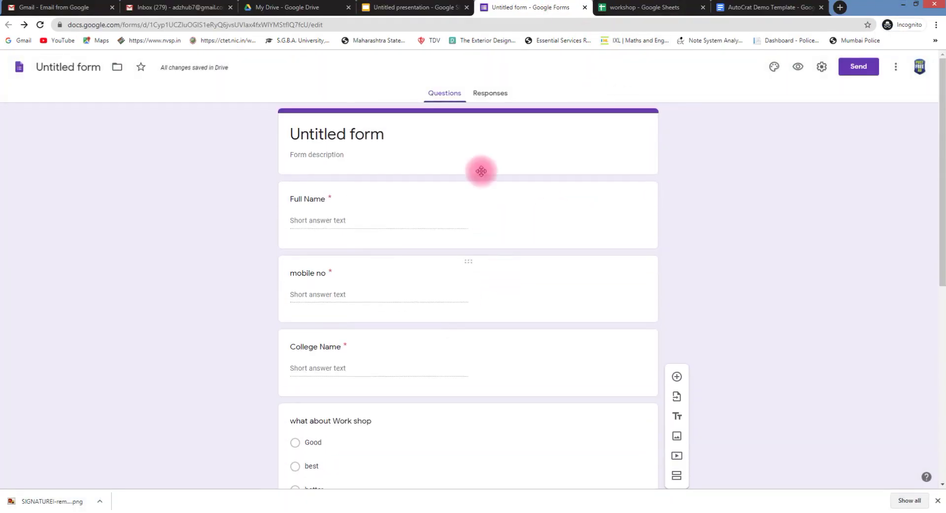
pyautogui.click(490, 94)
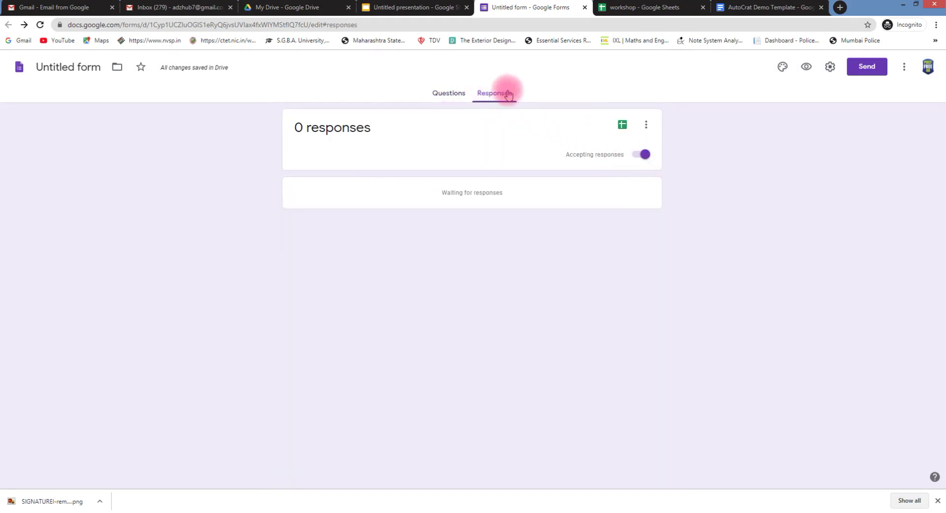
pyautogui.click(633, 126)
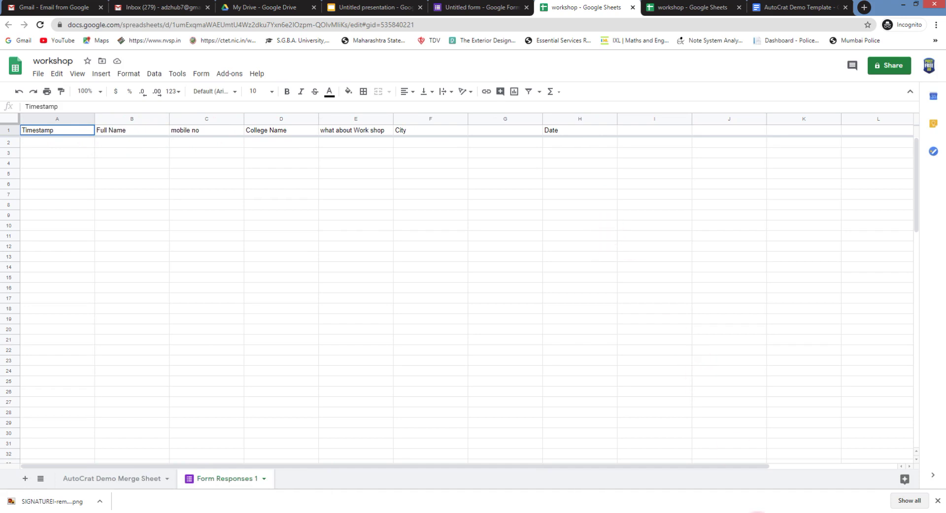
# Launch the AutoCrat add-on from the spreadsheet's Add-ons menu
pyautogui.click(757, 512)
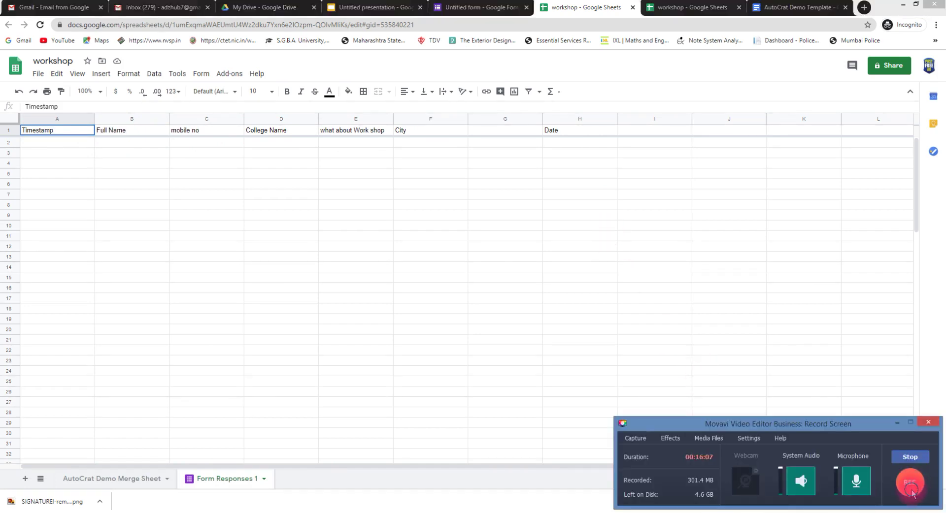
pyautogui.click(389, 211)
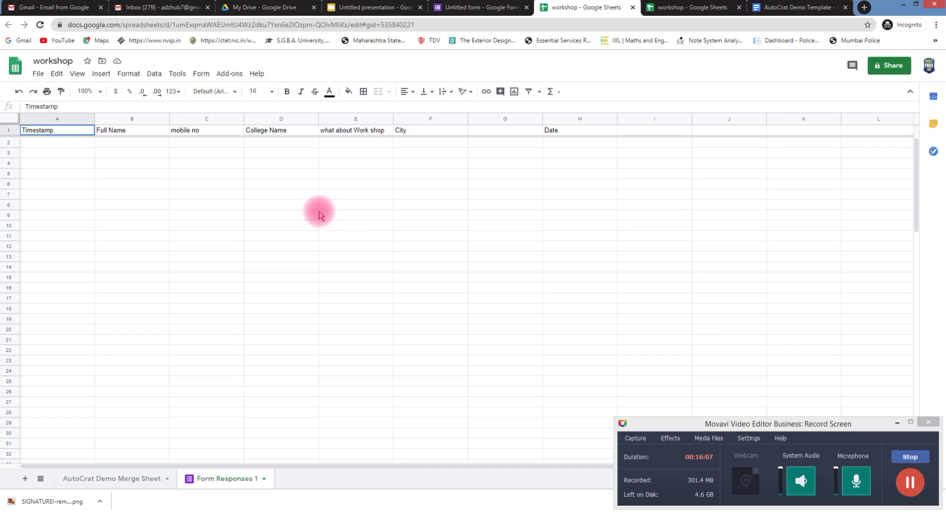
pyautogui.click(236, 73)
pyautogui.moveTo(264, 116)
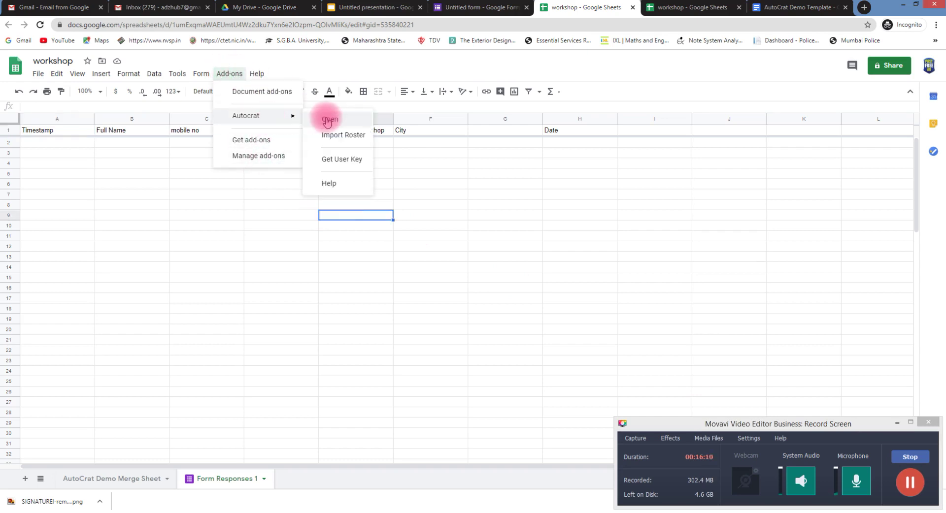
pyautogui.click(327, 122)
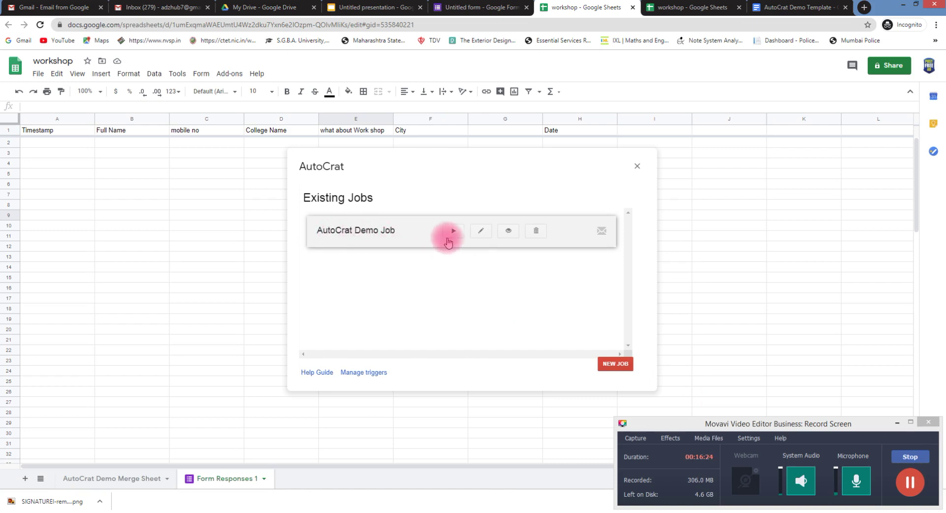
# Delete the AutoCrat Demo Job and start a new job
pyautogui.click(537, 231)
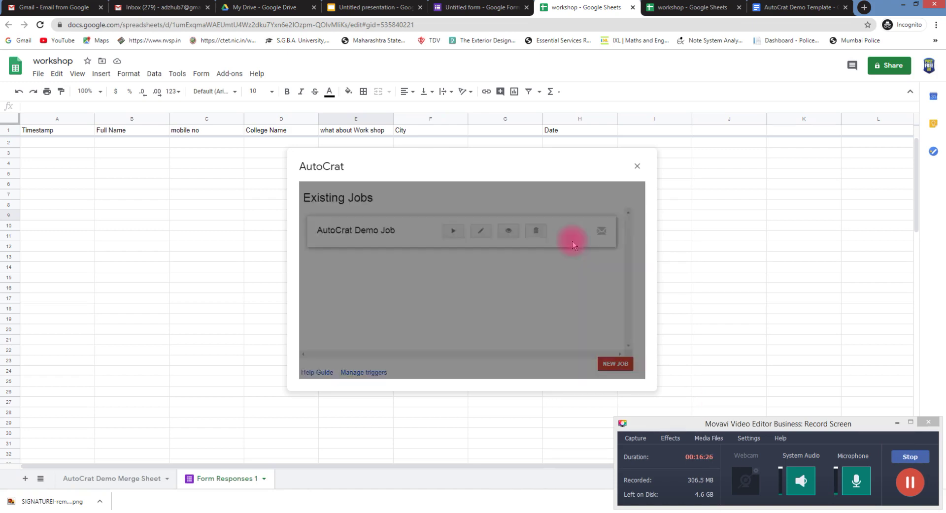
pyautogui.click(605, 263)
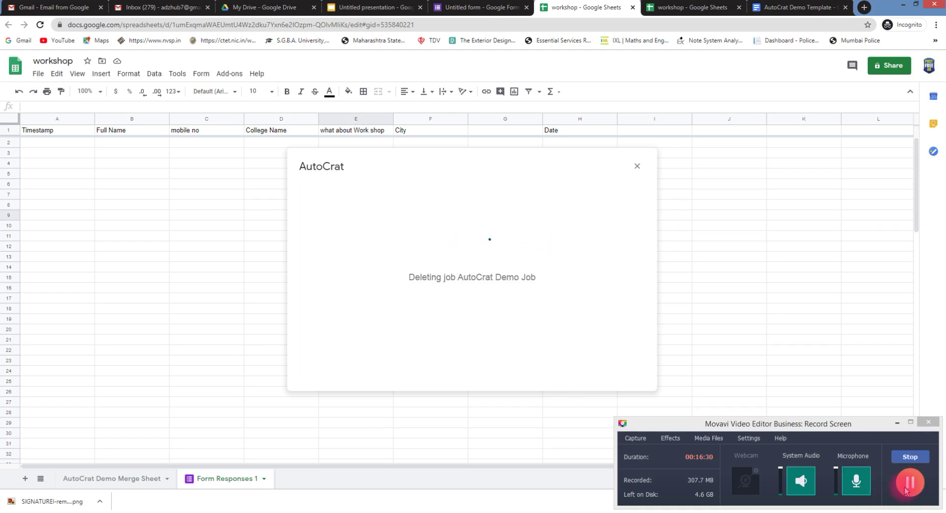
pyautogui.click(607, 365)
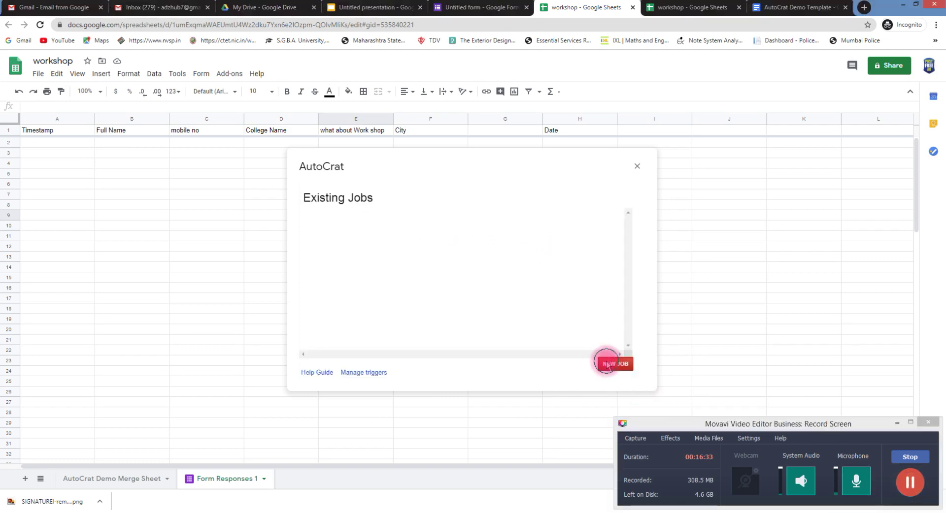
# Name the job 'workshop certificate' and pick the Certificate of Appreciation presentation from Drive as its template
pyautogui.click(897, 423)
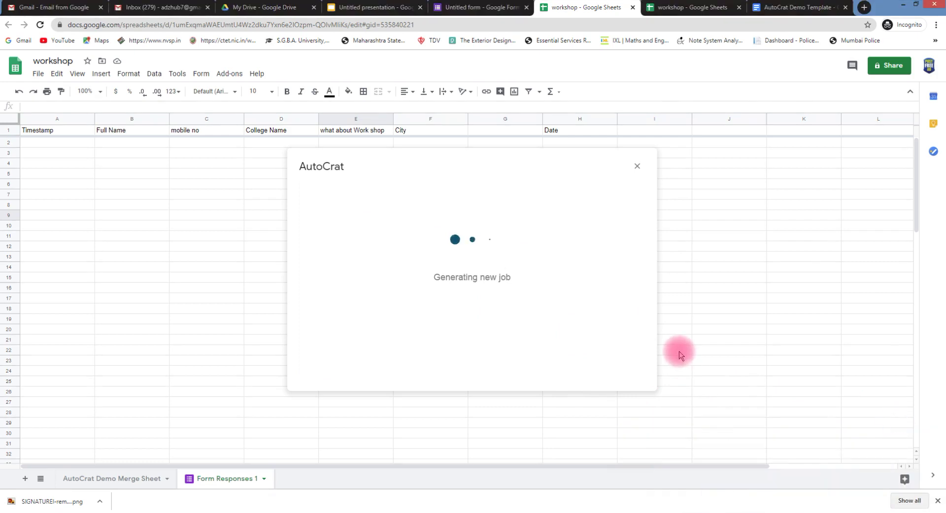
pyautogui.click(345, 226)
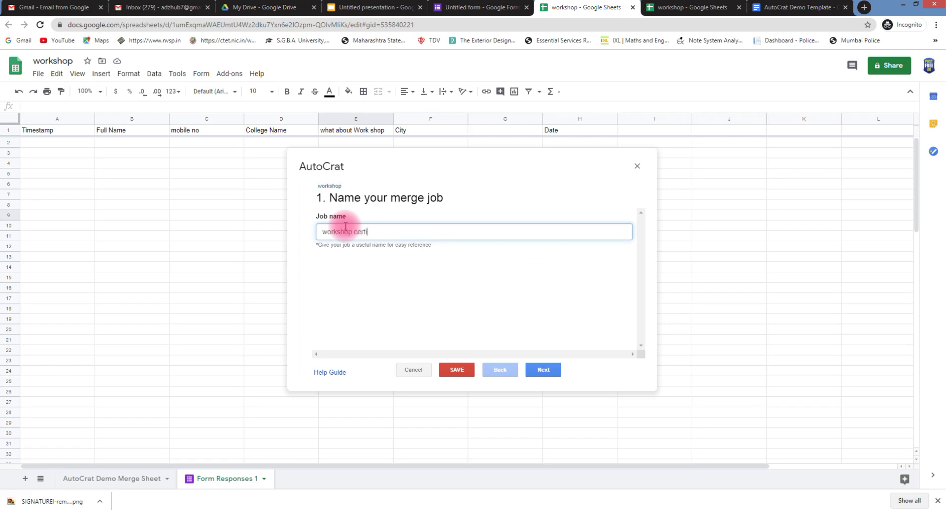
pyautogui.click(545, 371)
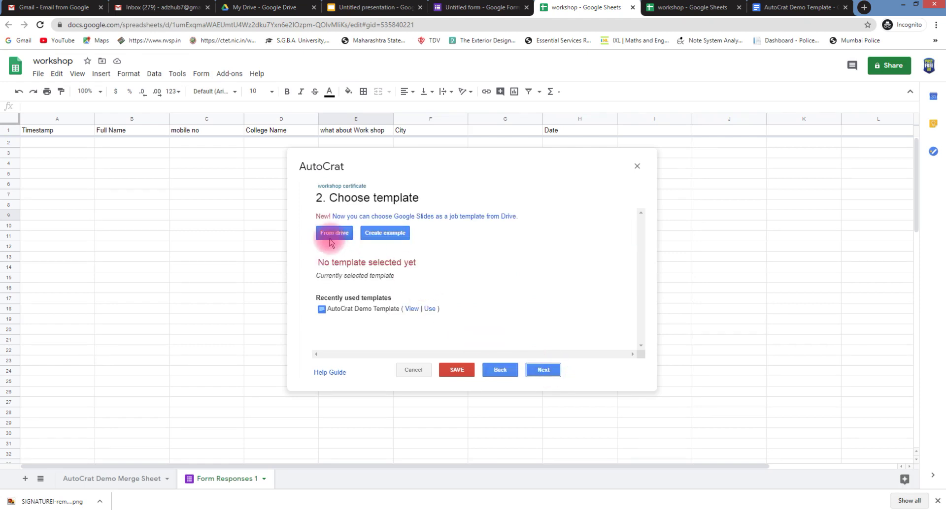
pyautogui.click(328, 237)
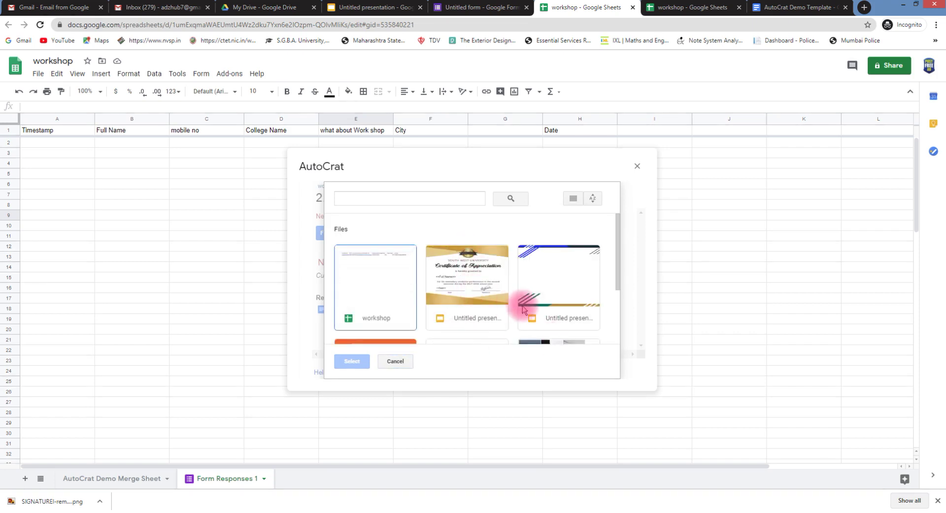
pyautogui.click(462, 294)
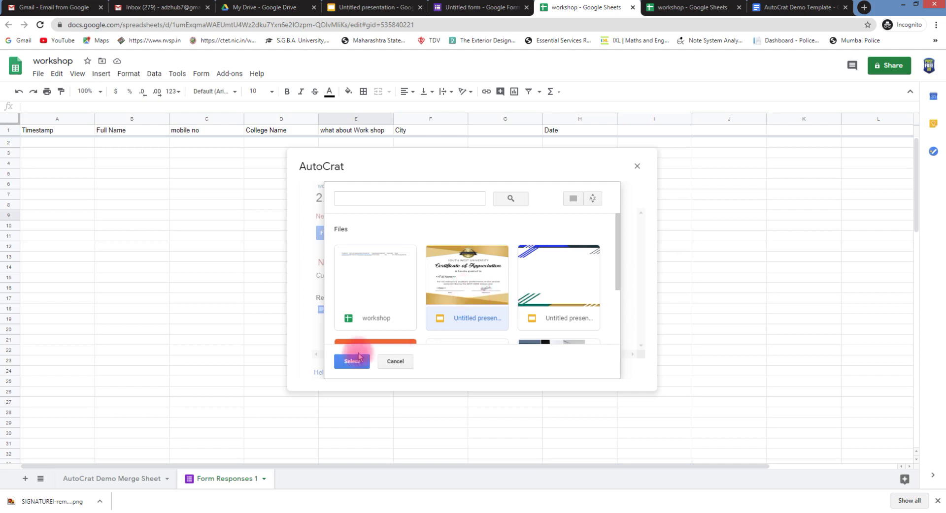
pyautogui.click(344, 361)
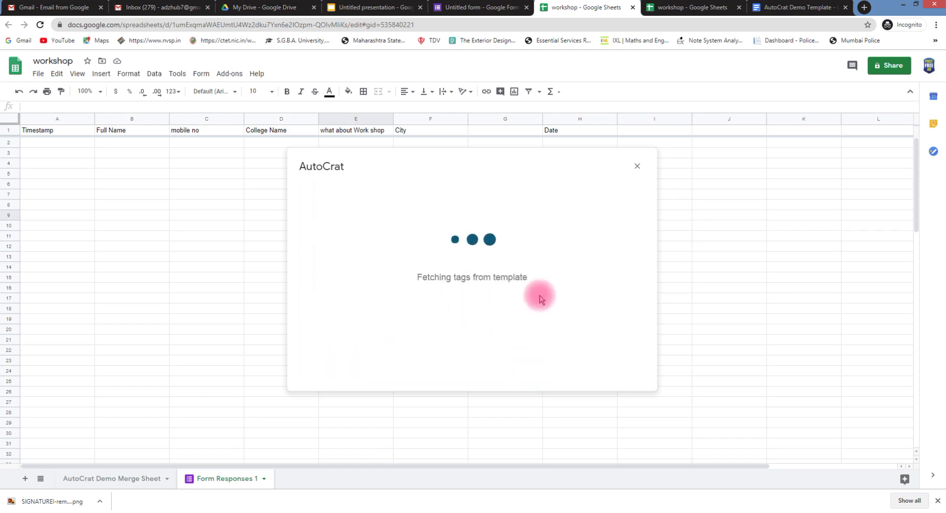
# Advance to the tag-mapping step and check the column choices for the Full Name tag
pyautogui.click(543, 370)
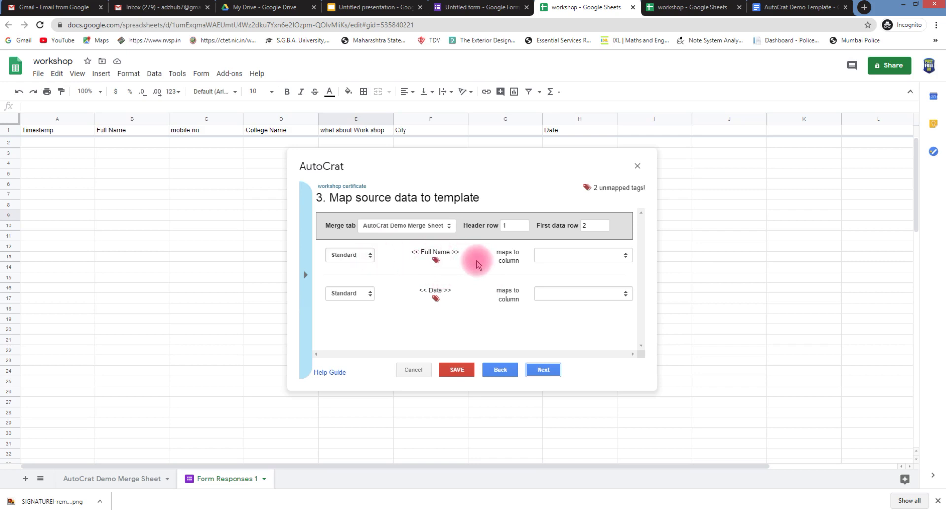
pyautogui.click(601, 257)
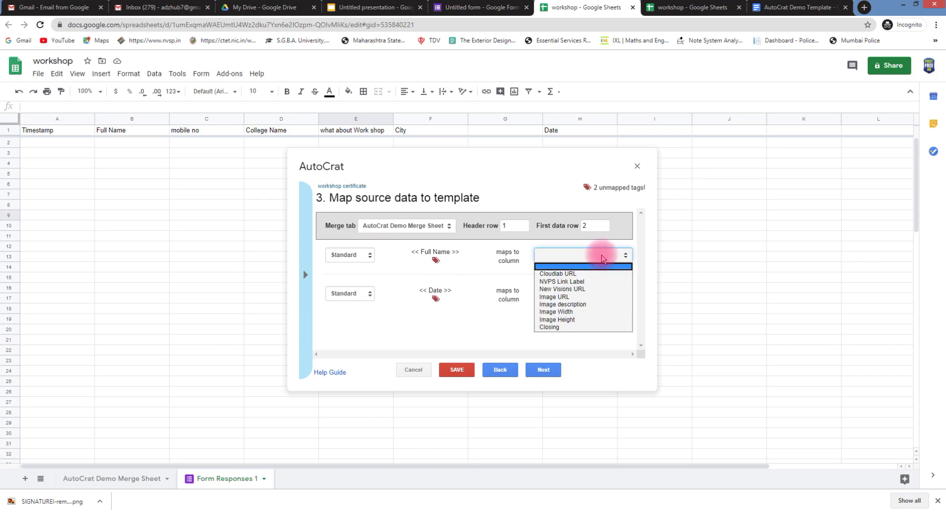
pyautogui.click(473, 259)
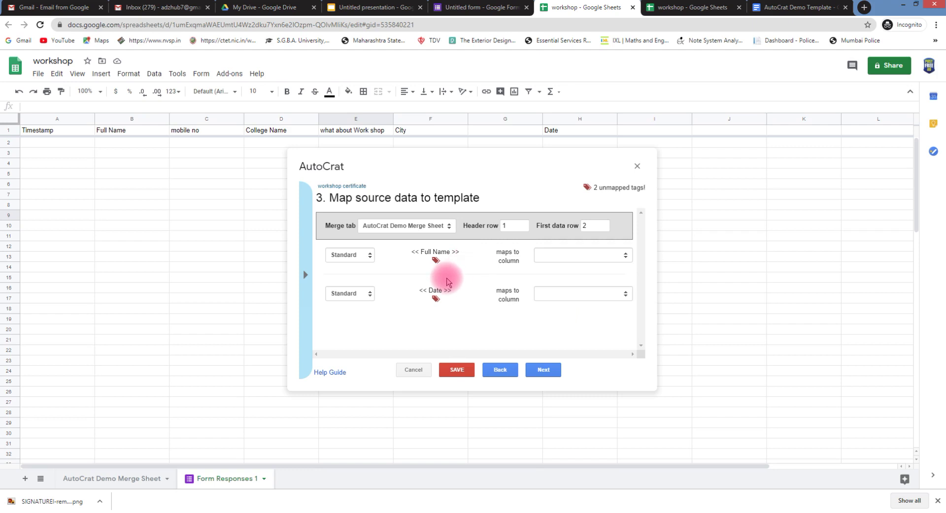
pyautogui.click(771, 511)
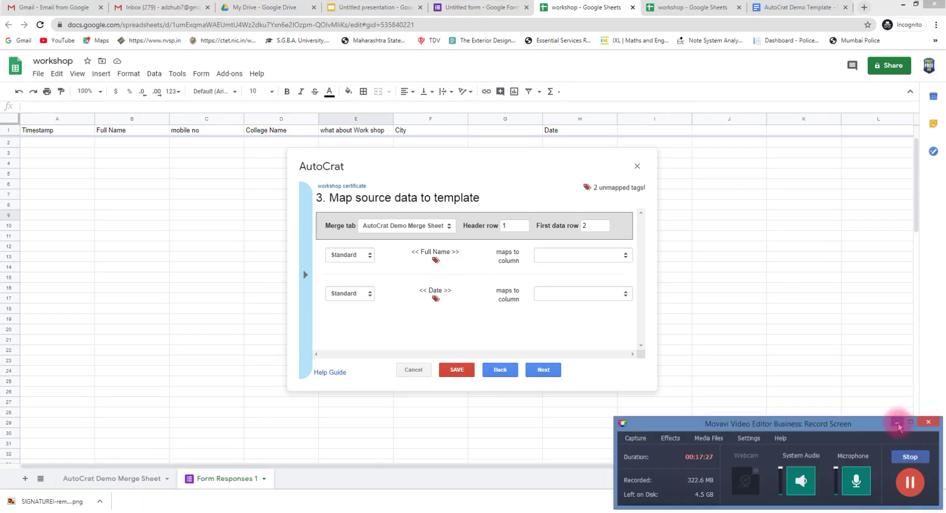
pyautogui.click(897, 423)
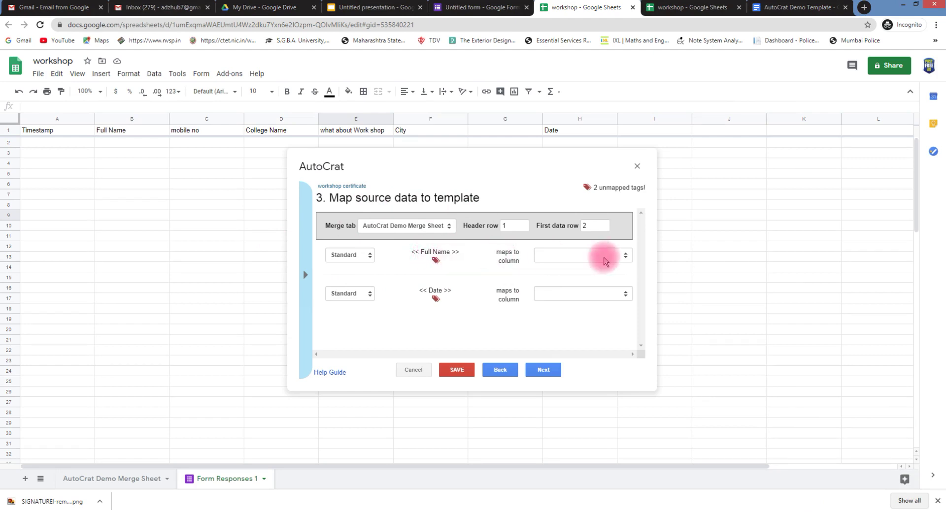
# Check the Full Name tag's field type and browse the available merge tags
pyautogui.click(625, 256)
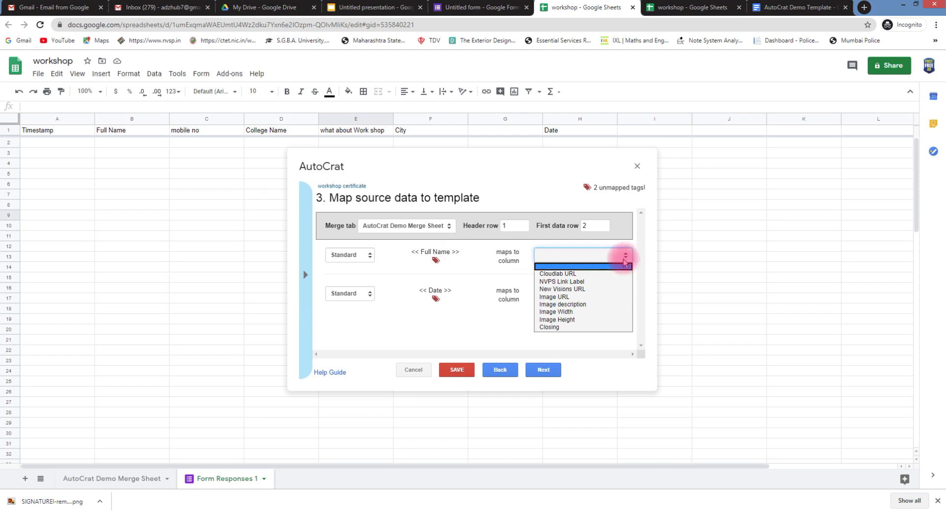
pyautogui.click(356, 256)
pyautogui.click(354, 258)
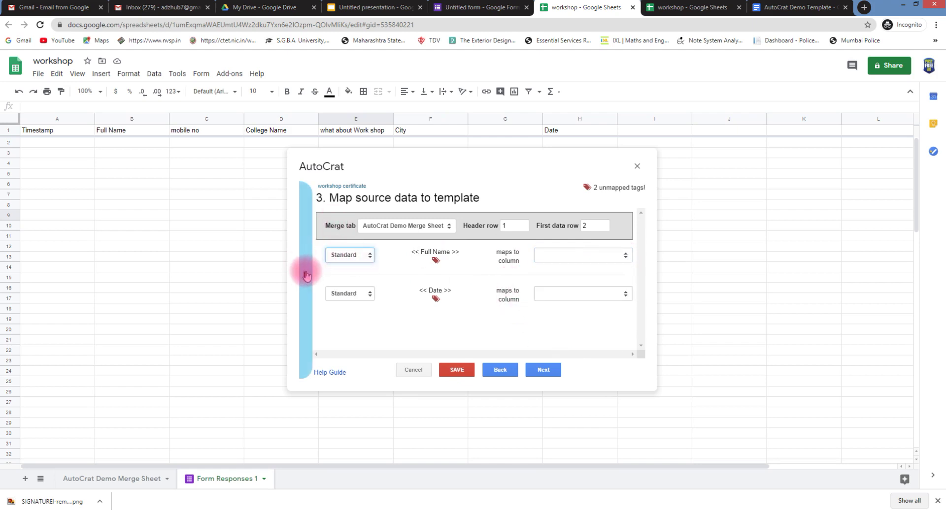
pyautogui.click(305, 274)
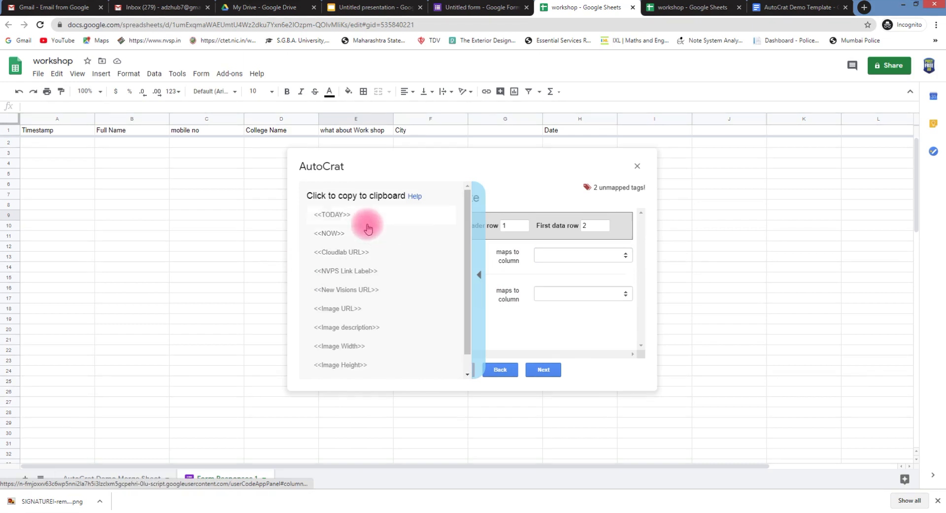
pyautogui.scroll(-1, 377, 259)
pyautogui.scroll(1, 378, 260)
pyautogui.scroll(-1, 377, 260)
pyautogui.scroll(1, 377, 260)
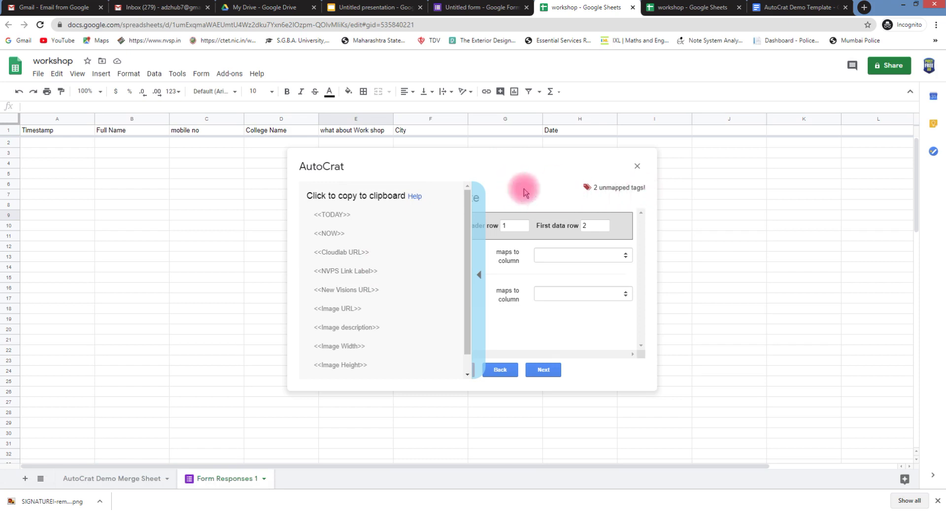
pyautogui.click(479, 274)
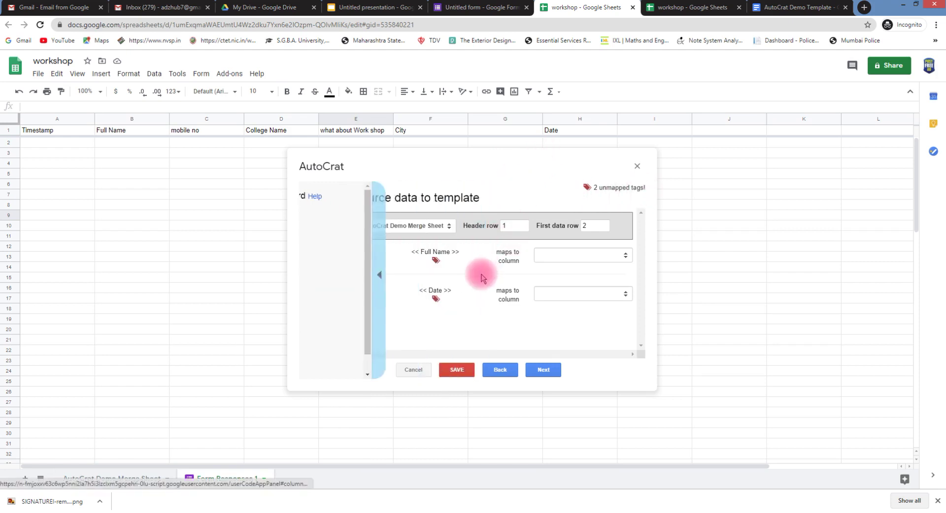
# Switch the merge data sheet to Form Responses 1, then back to AutoCrat Demo Merge Sheet
pyautogui.click(450, 226)
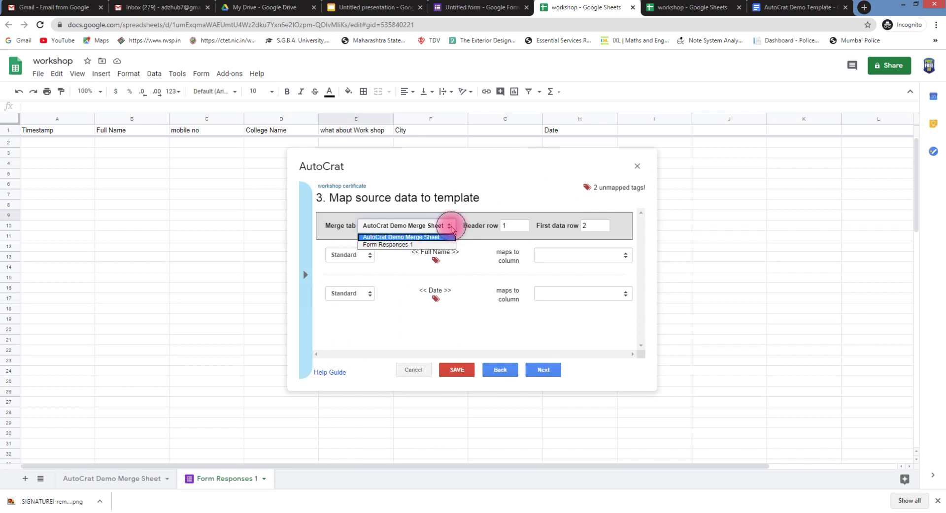
pyautogui.click(394, 244)
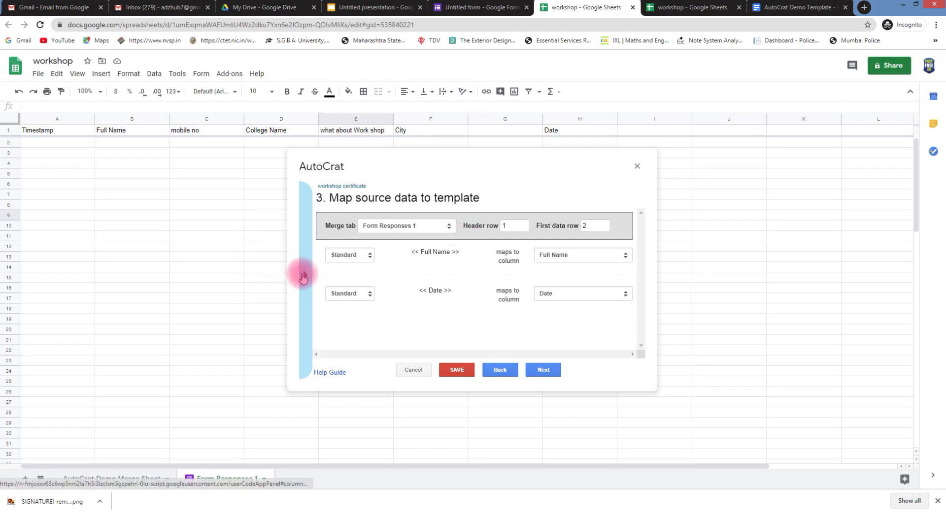
pyautogui.click(306, 276)
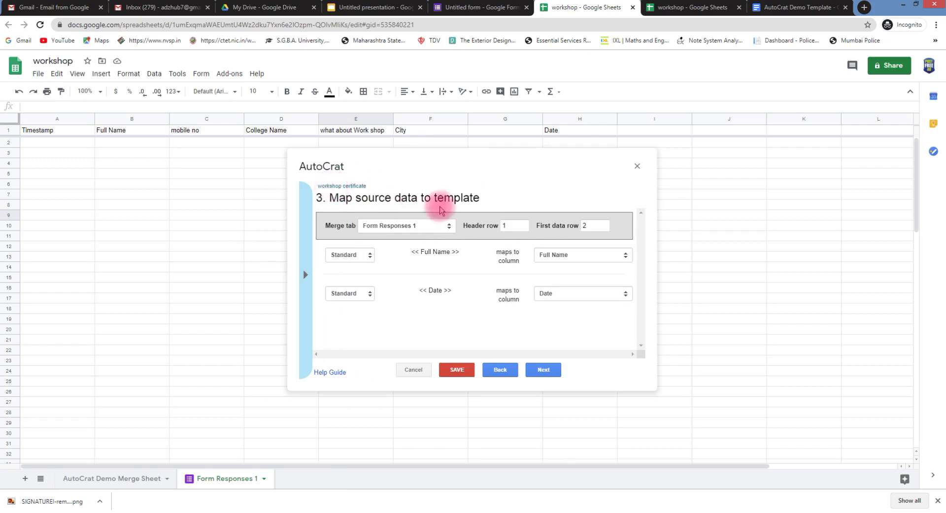
pyautogui.click(448, 225)
pyautogui.click(424, 238)
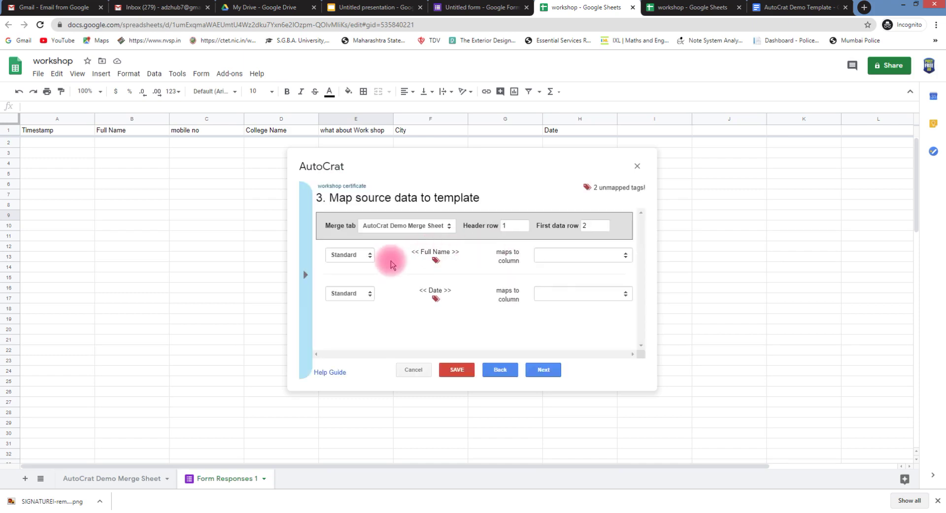
# Keep the Date tag as a standard field and copy the <<TODAY>> merge tag
pyautogui.click(591, 255)
pyautogui.click(592, 256)
pyautogui.click(592, 256)
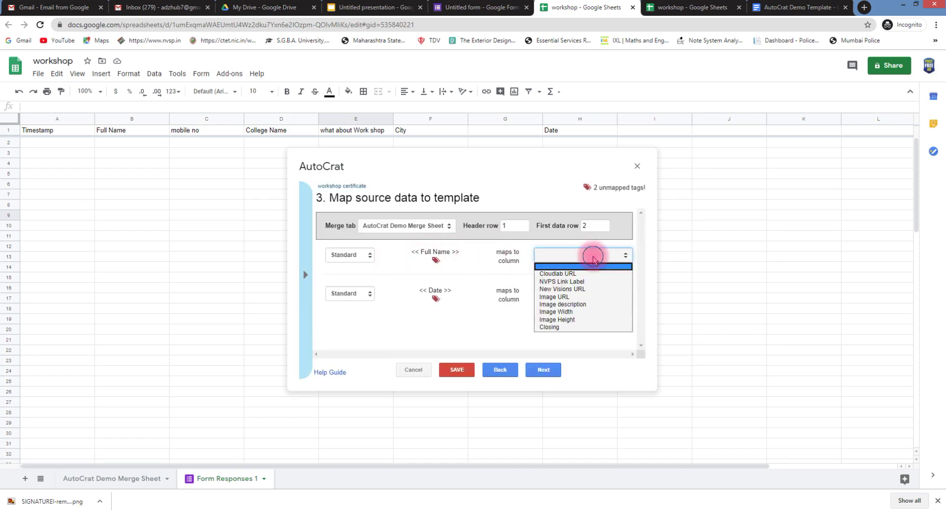
pyautogui.click(593, 256)
pyautogui.click(366, 294)
pyautogui.click(345, 296)
pyautogui.click(304, 275)
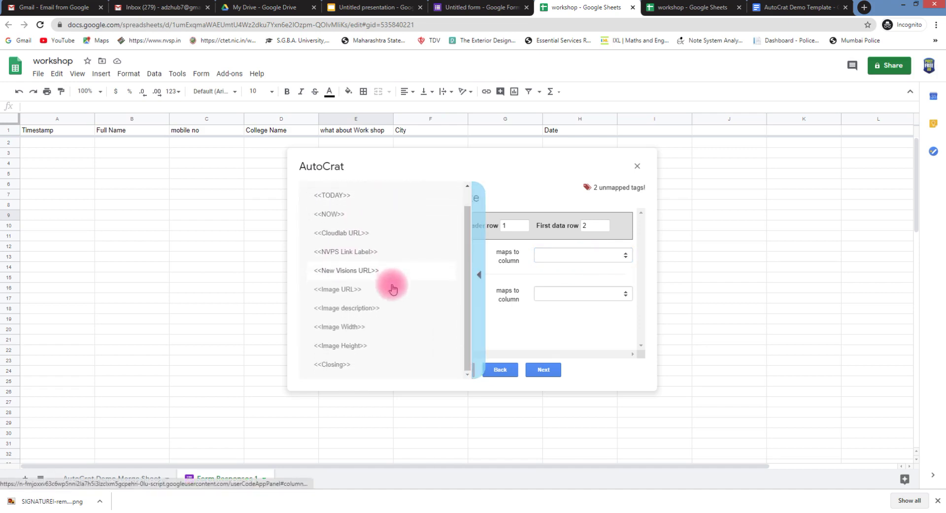
pyautogui.click(345, 225)
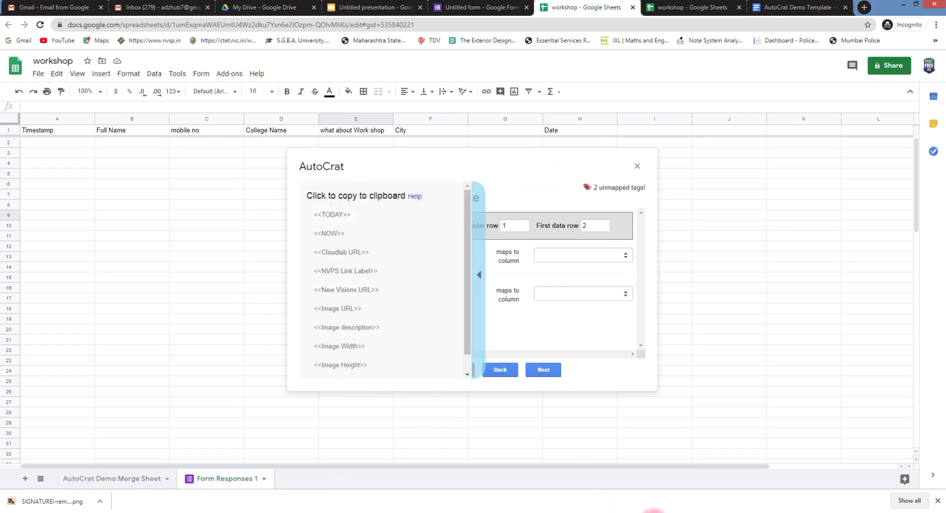
pyautogui.click(745, 505)
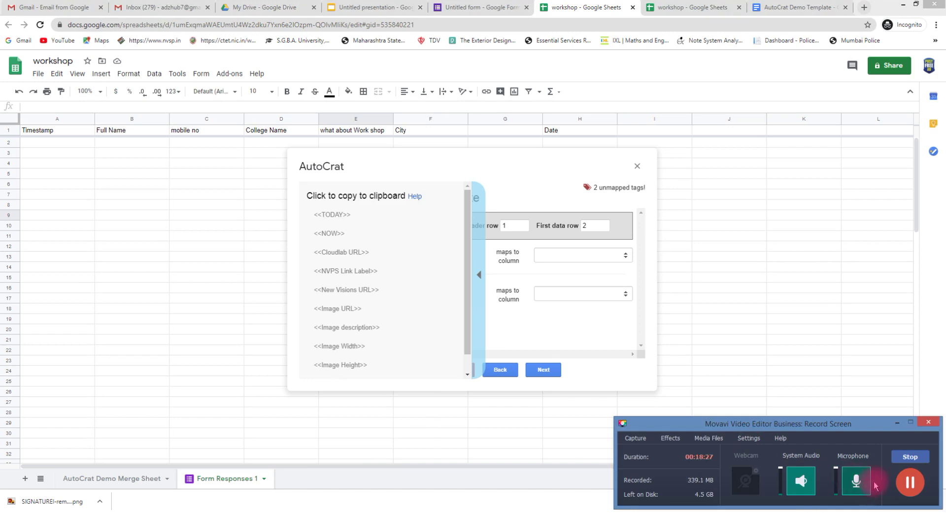
pyautogui.click(908, 485)
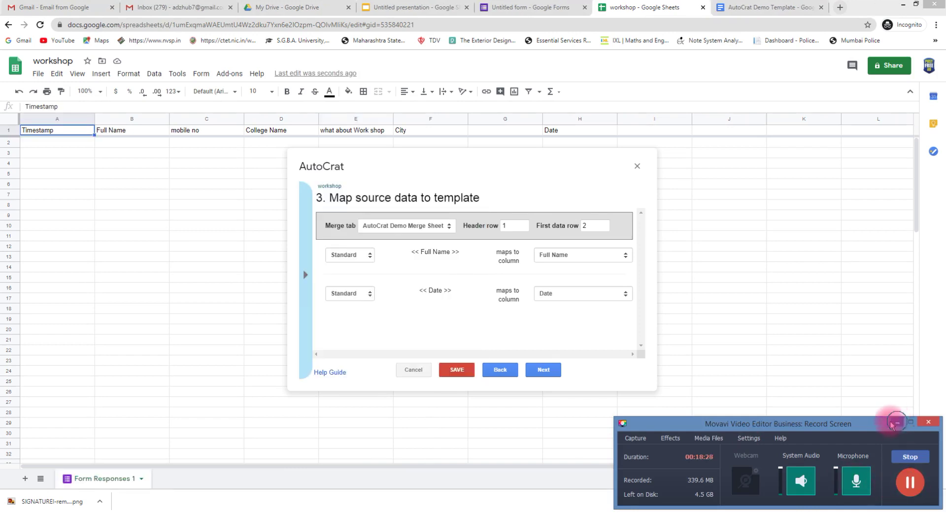
pyautogui.click(897, 423)
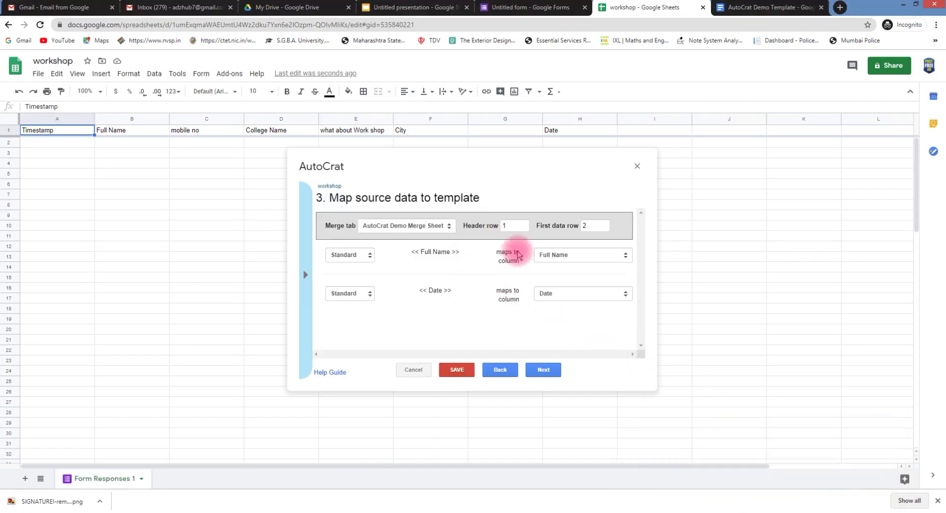
# Take merge data from Form Responses 1 and confirm <<Full Name>> maps to the Full Name column
pyautogui.click(431, 226)
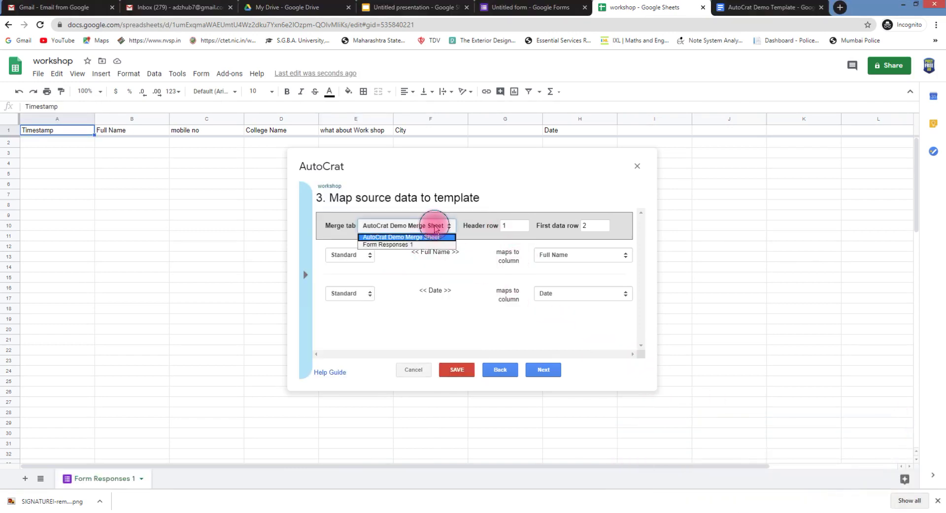
pyautogui.click(381, 245)
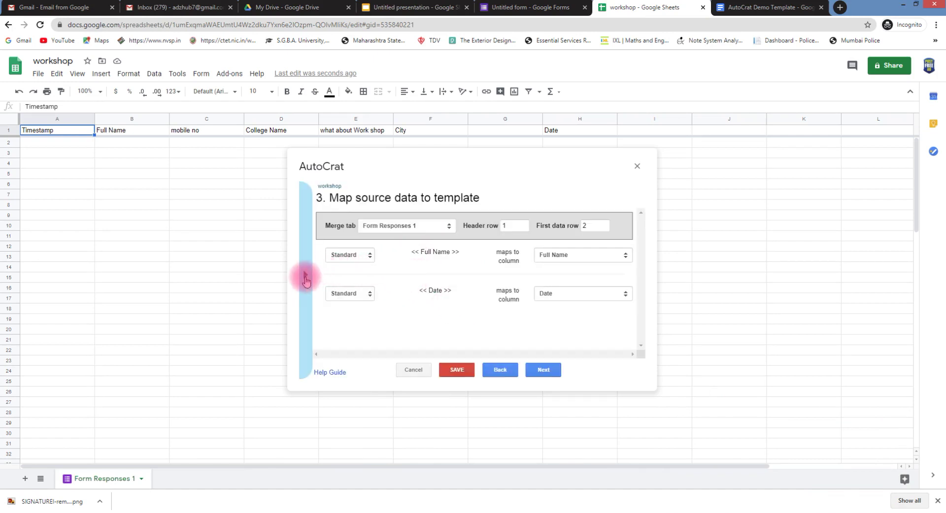
pyautogui.click(306, 276)
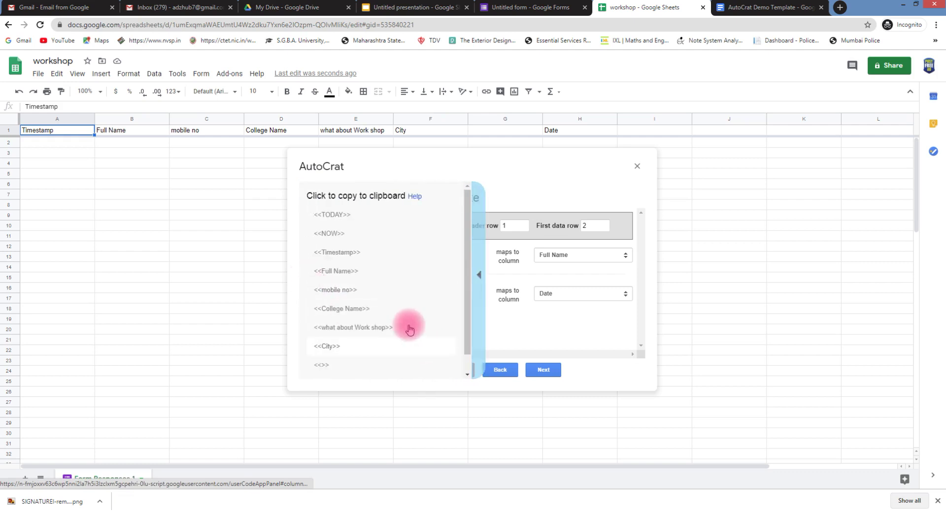
pyautogui.click(340, 271)
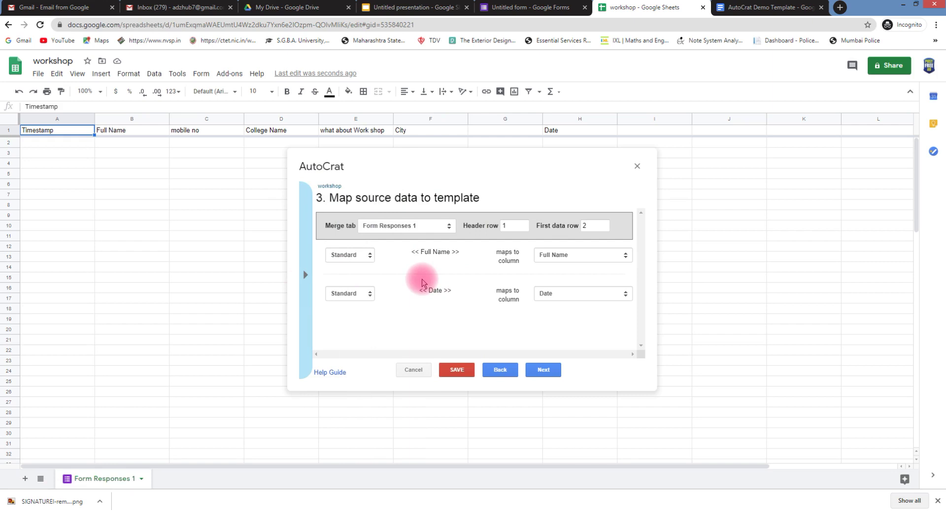
pyautogui.click(576, 256)
pyautogui.click(575, 257)
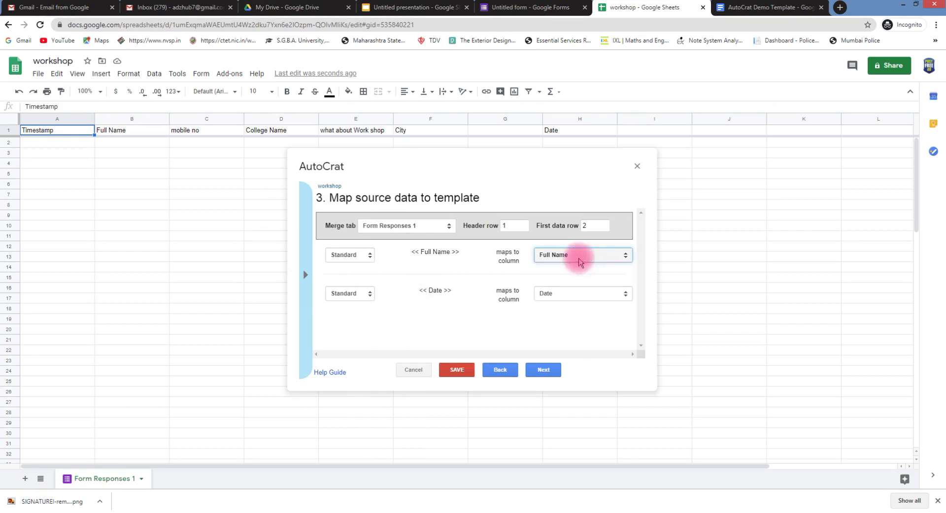
pyautogui.click(544, 370)
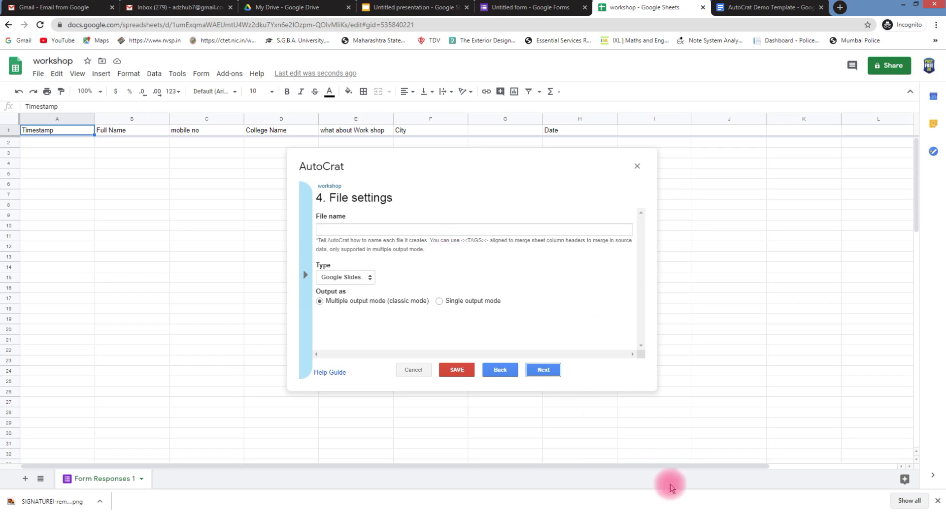
# Change the AutoCrat output file type from Google Slides to PDF
pyautogui.click(760, 512)
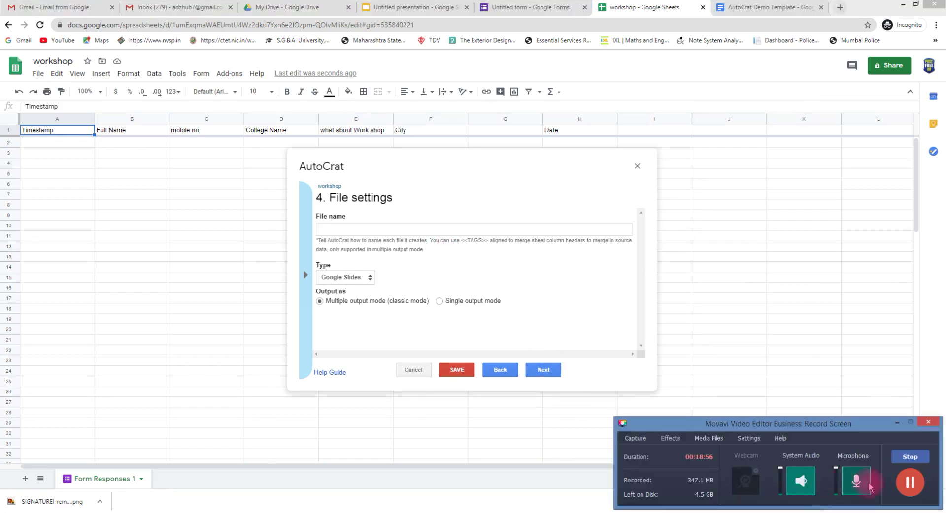
pyautogui.click(909, 481)
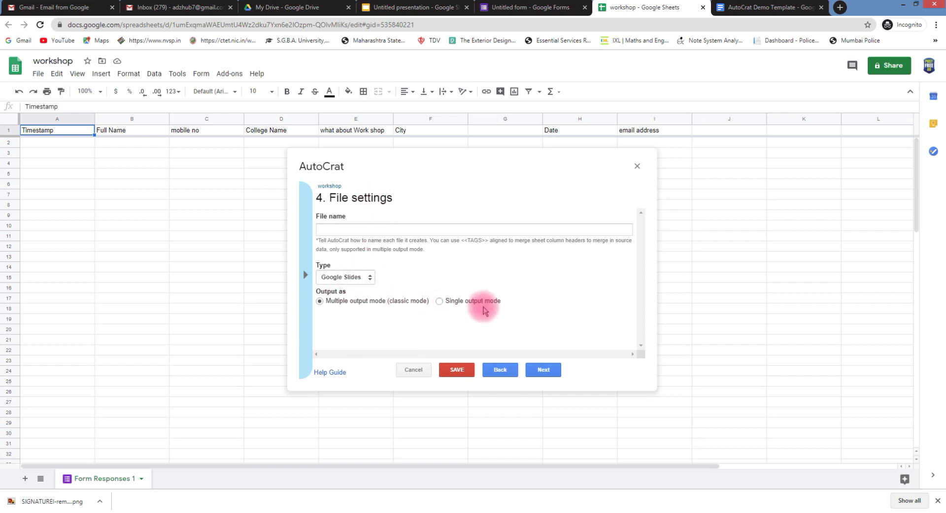
pyautogui.click(370, 281)
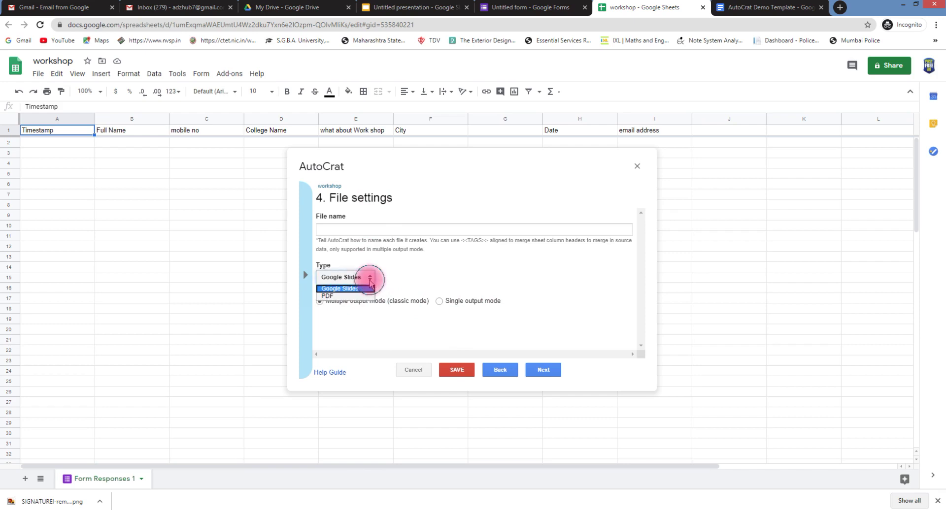
pyautogui.click(343, 296)
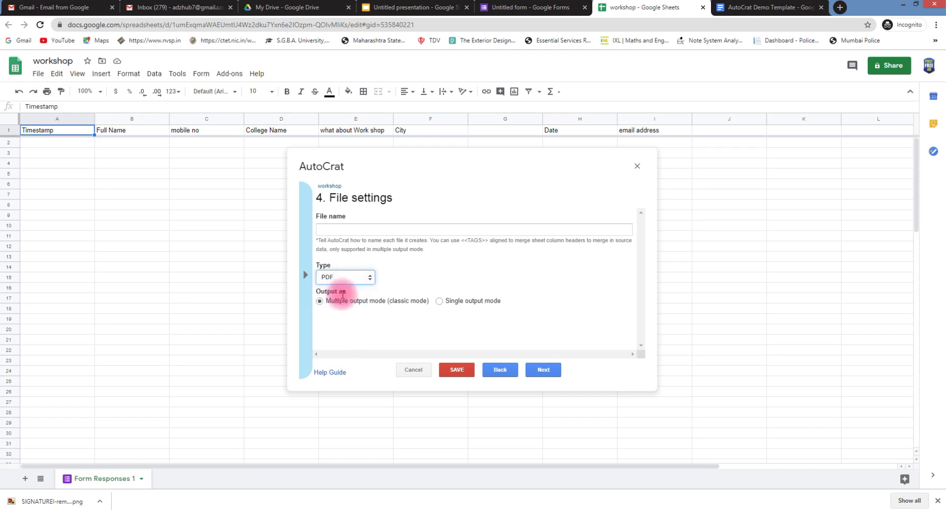
pyautogui.click(305, 274)
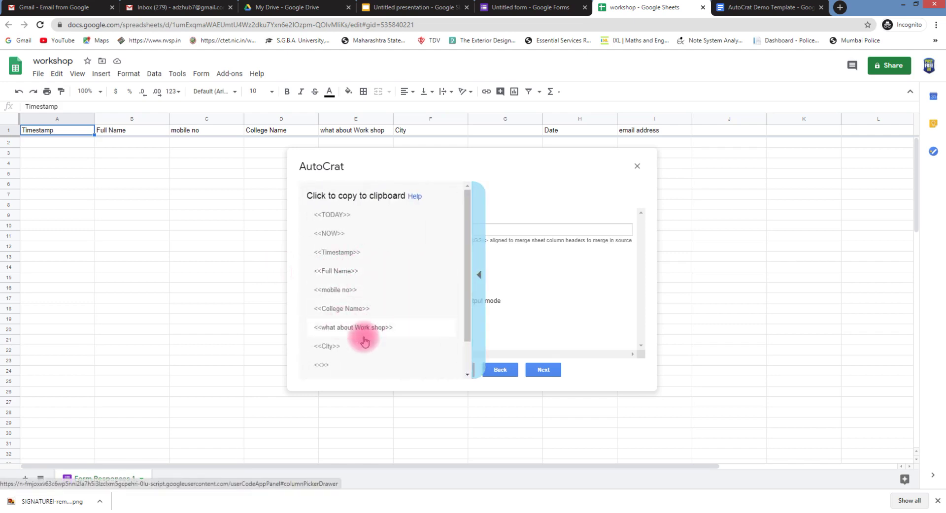
# Copy the email address merge tag and select it in the file name field
pyautogui.scroll(-2, 403, 324)
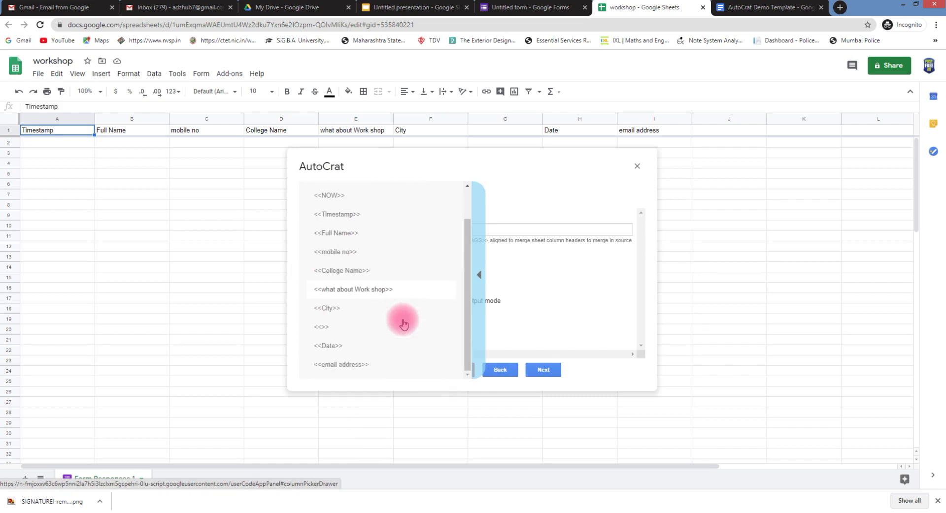
pyautogui.click(367, 368)
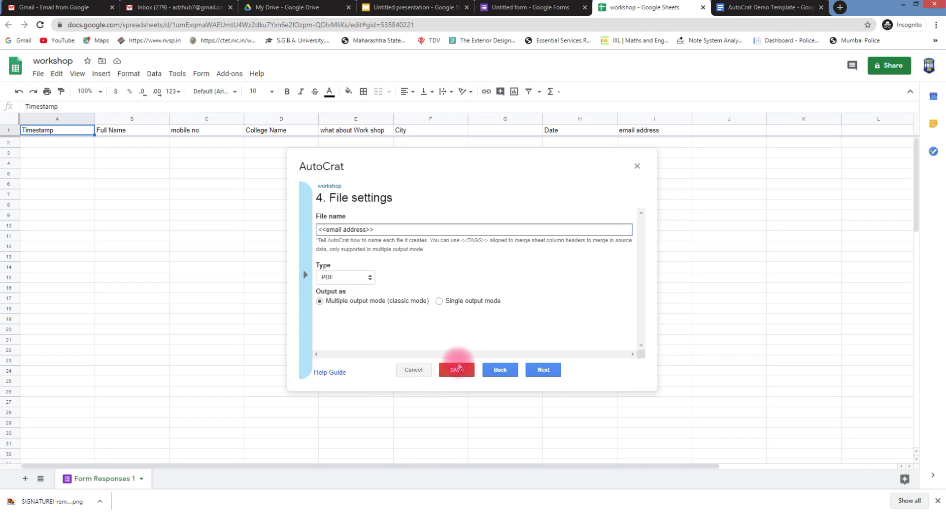
pyautogui.moveTo(764, 512)
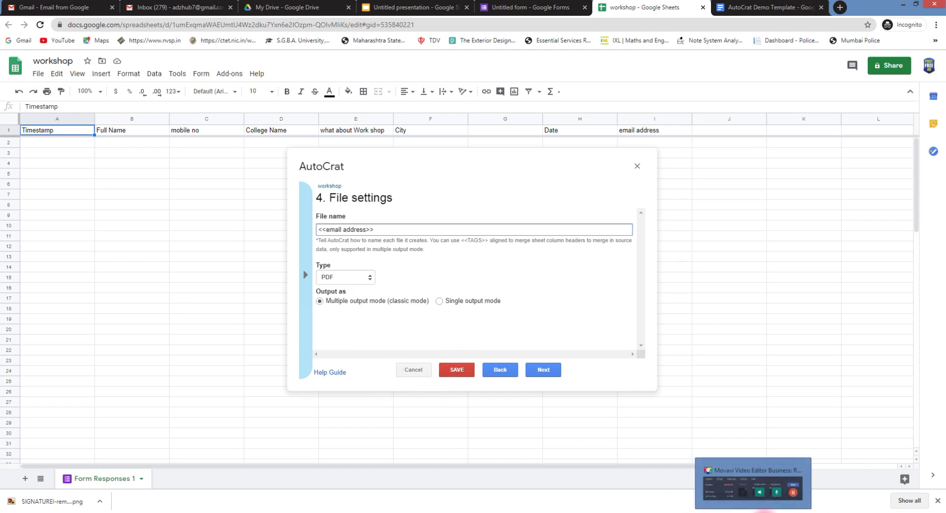
pyautogui.click(752, 485)
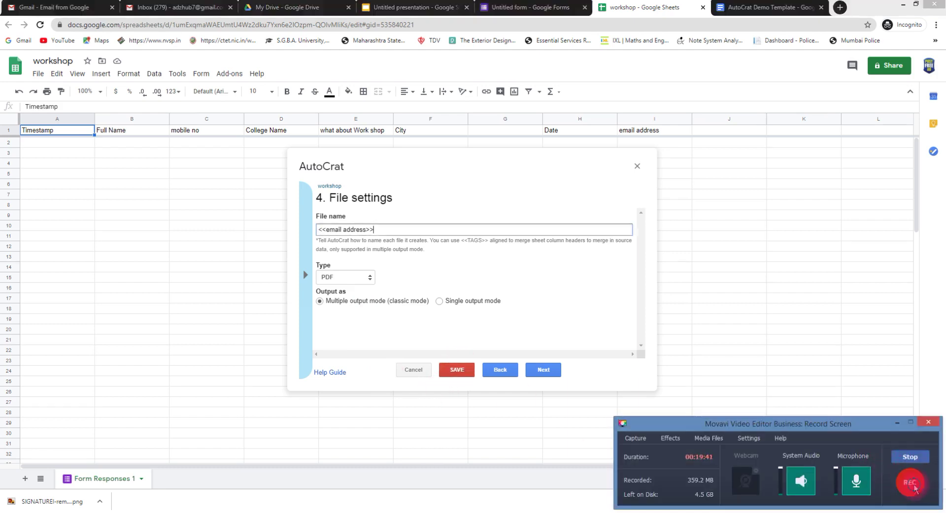
pyautogui.click(899, 427)
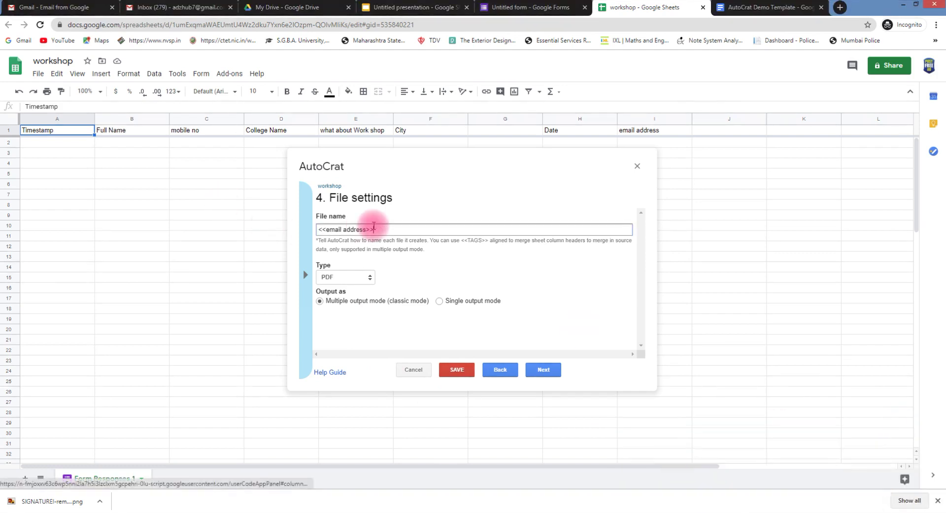
pyautogui.moveTo(374, 228); pyautogui.dragTo(255, 224)
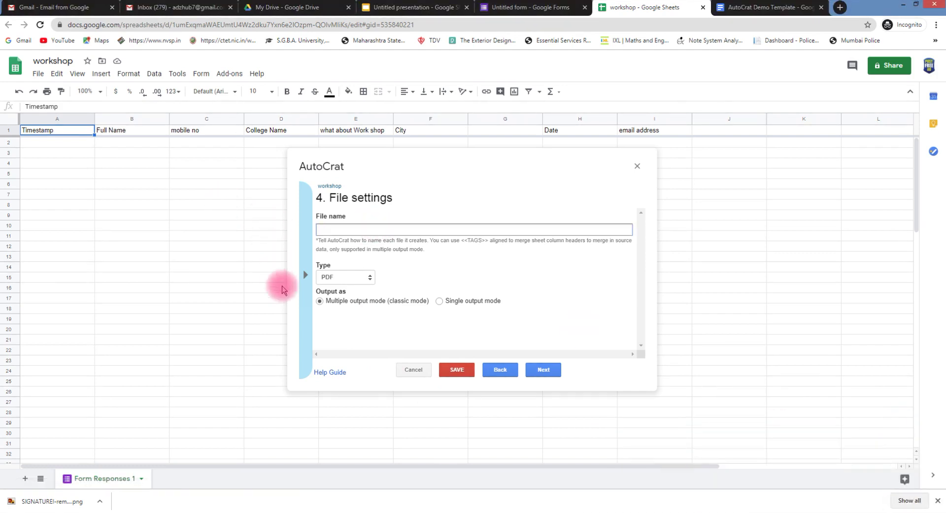
# Name the files with the <<Full Name>> tag and switch to Single output mode
pyautogui.click(304, 274)
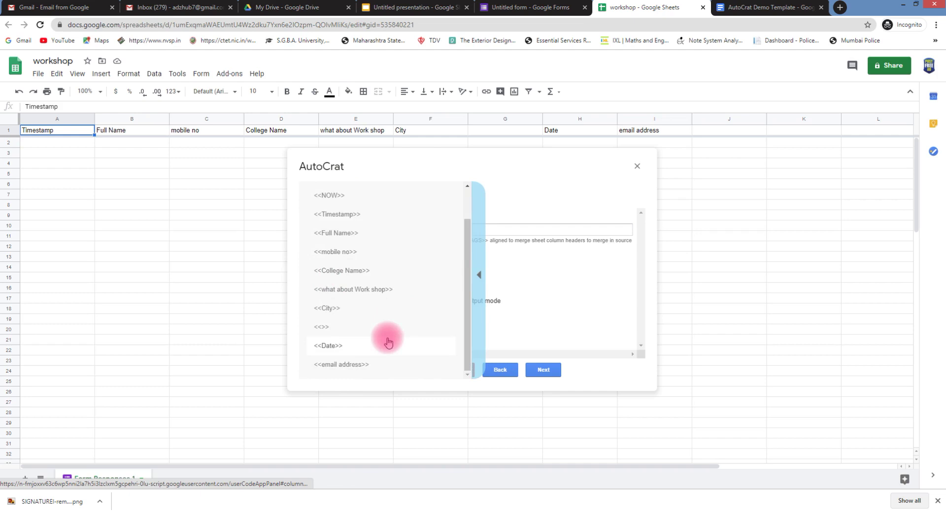
pyautogui.click(351, 235)
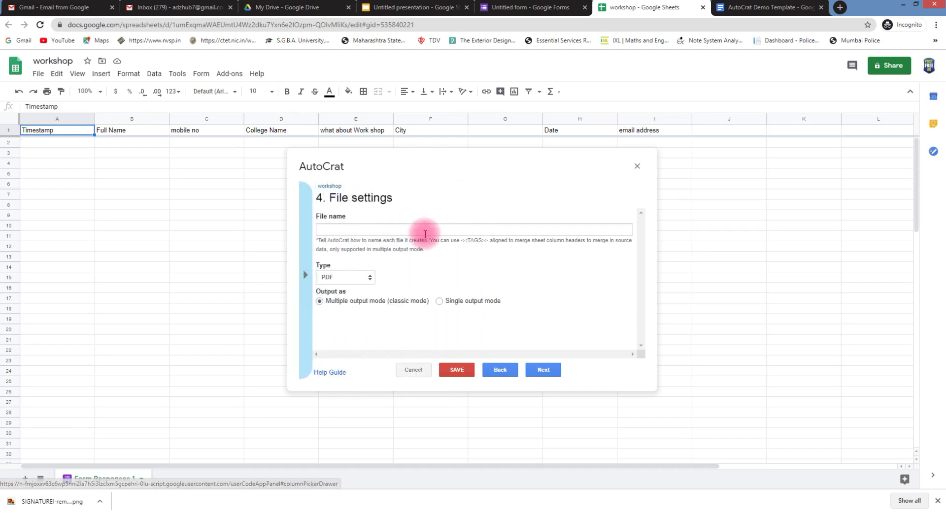
pyautogui.click(364, 233)
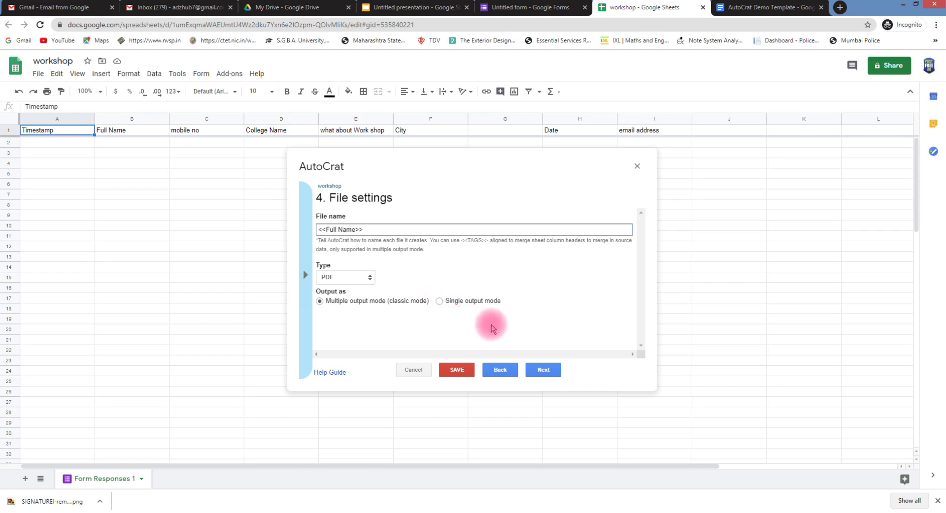
pyautogui.click(439, 301)
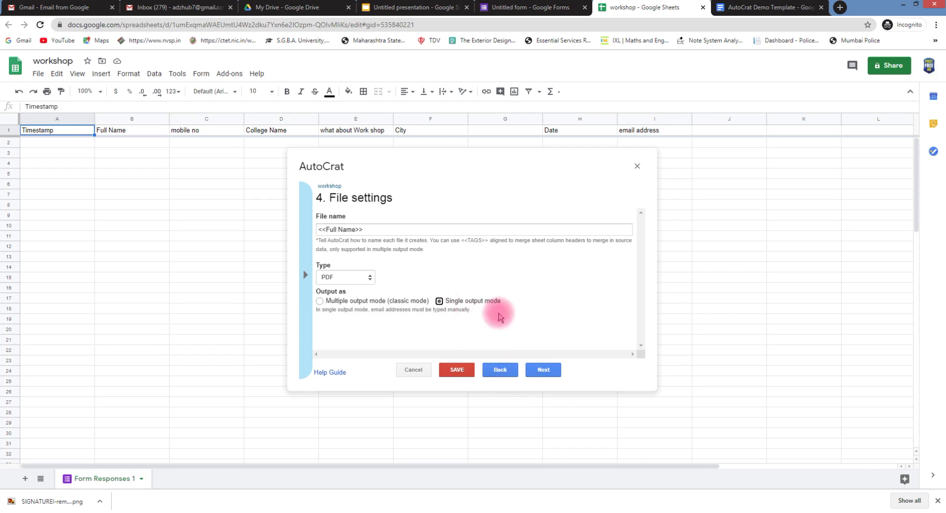
pyautogui.click(541, 372)
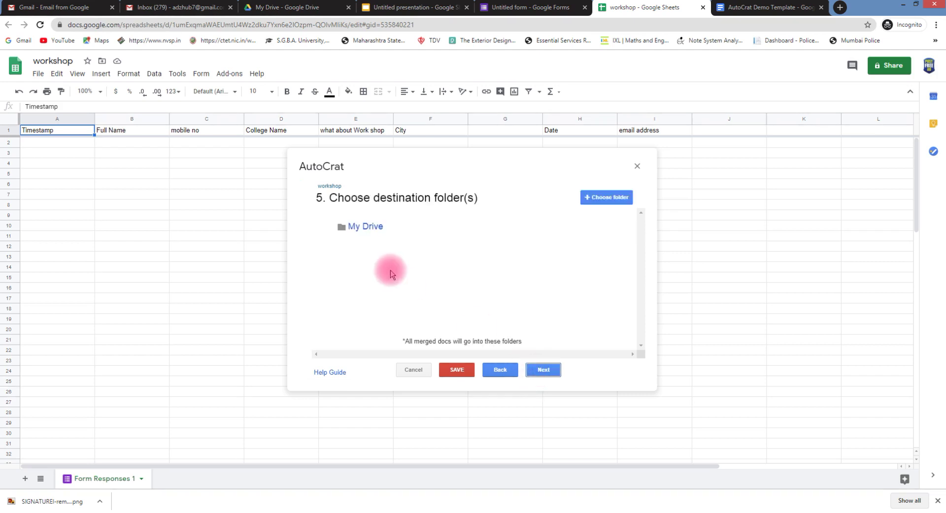
# Open the My Drive destination link in a new Google Drive tab
pyautogui.click(365, 228)
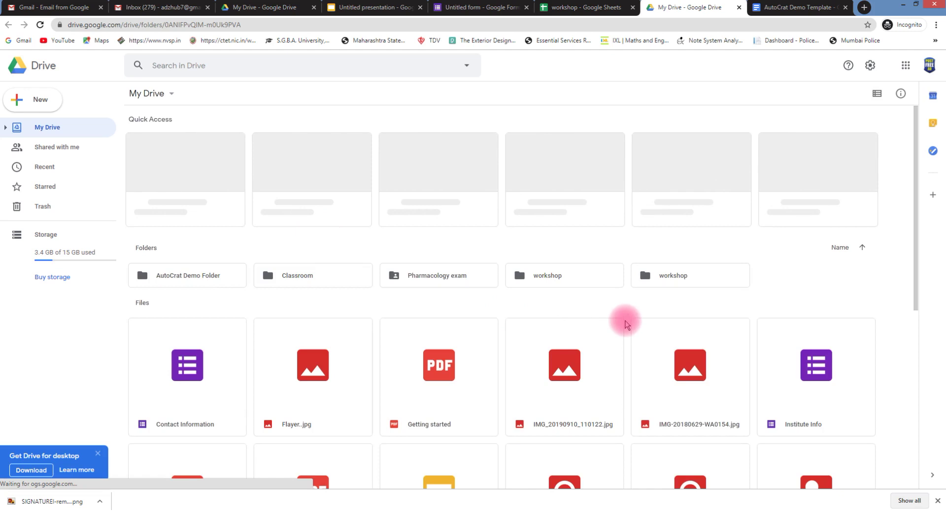
# Open the workshop folder in Drive and launch its workshop spreadsheet
pyautogui.click(587, 281)
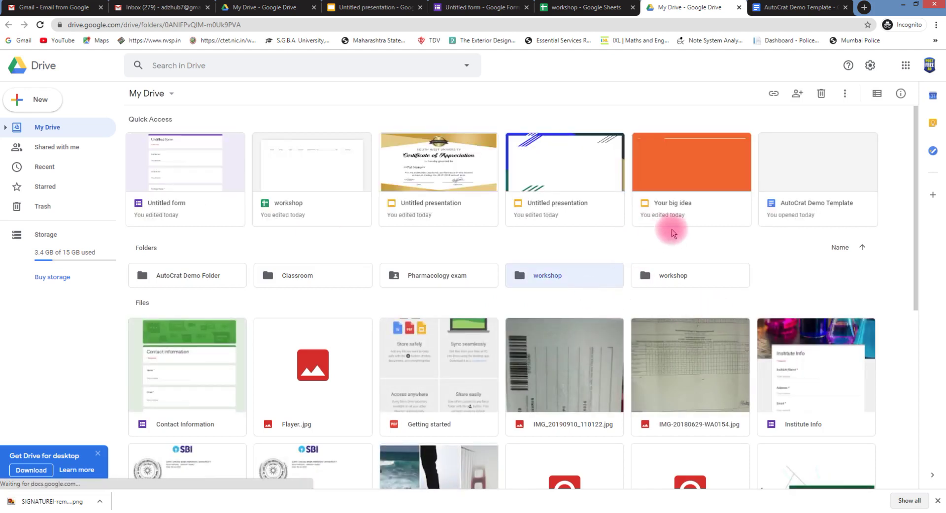
pyautogui.doubleClick(582, 278)
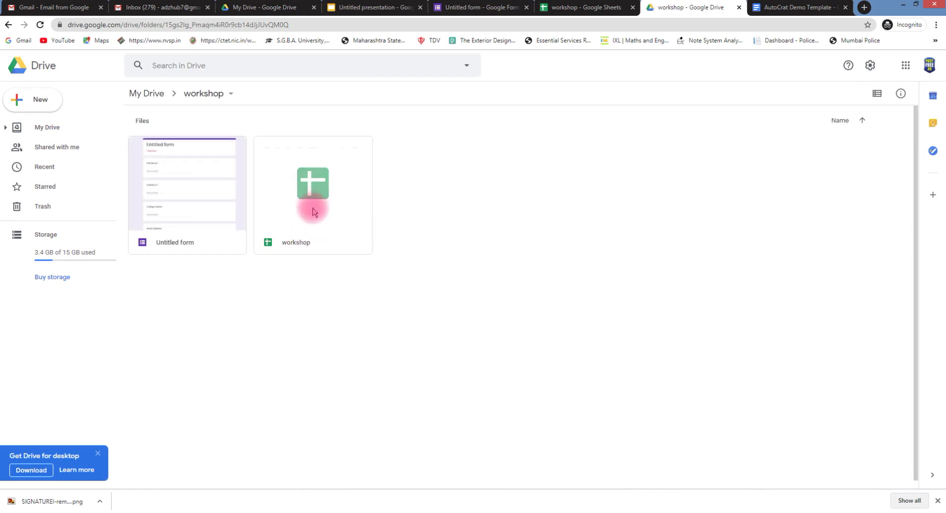
pyautogui.click(321, 217)
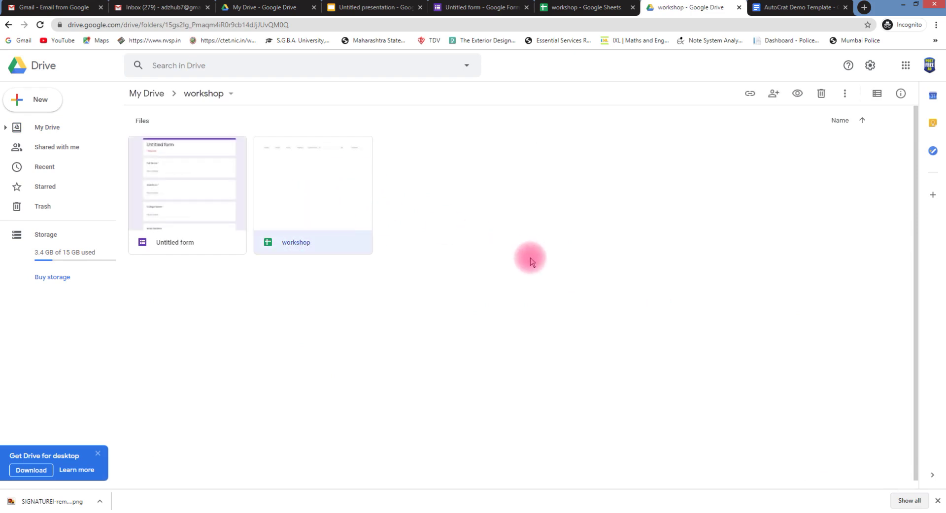
pyautogui.doubleClick(307, 223)
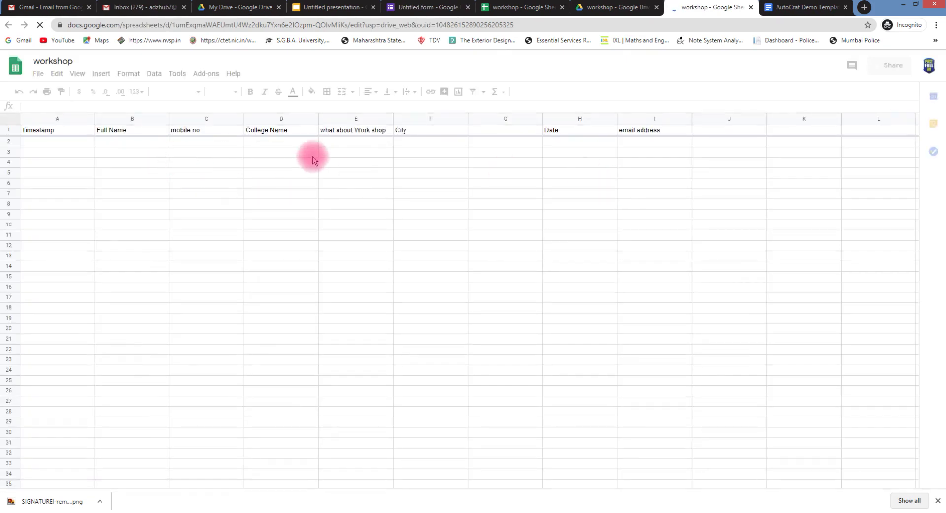
# Add the workshop folder as a second destination folder alongside My Drive
pyautogui.click(526, 8)
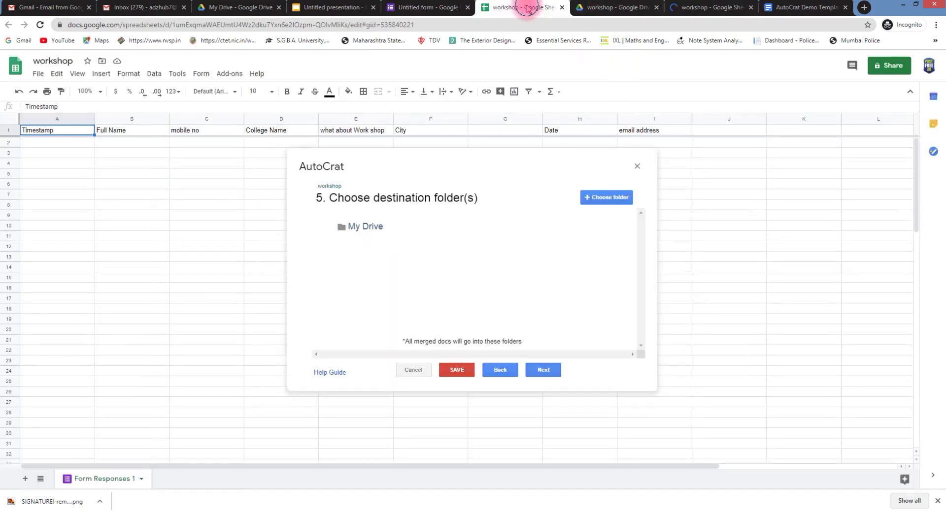
pyautogui.click(540, 374)
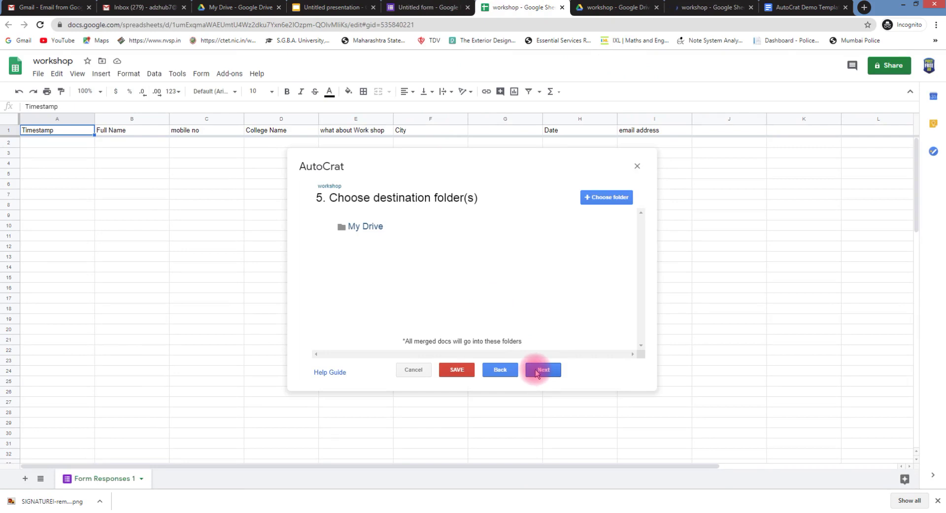
pyautogui.click(609, 197)
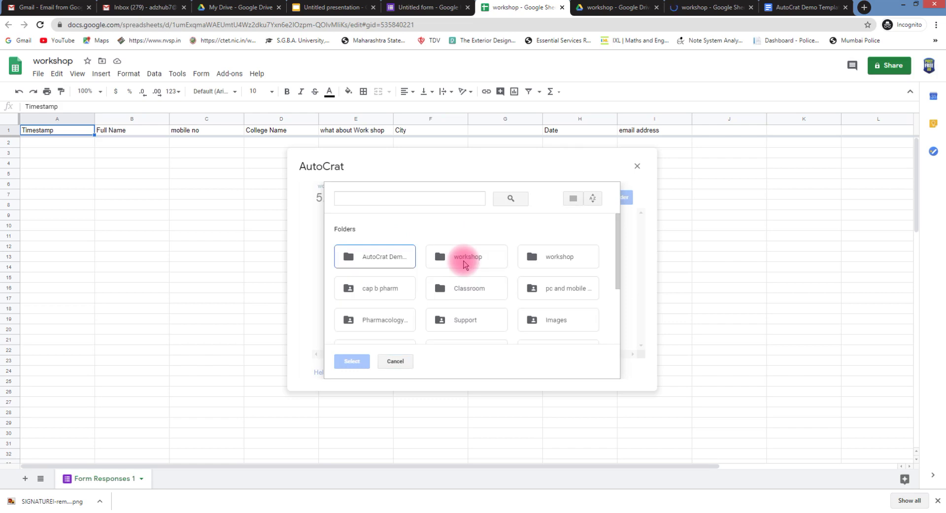
pyautogui.click(489, 262)
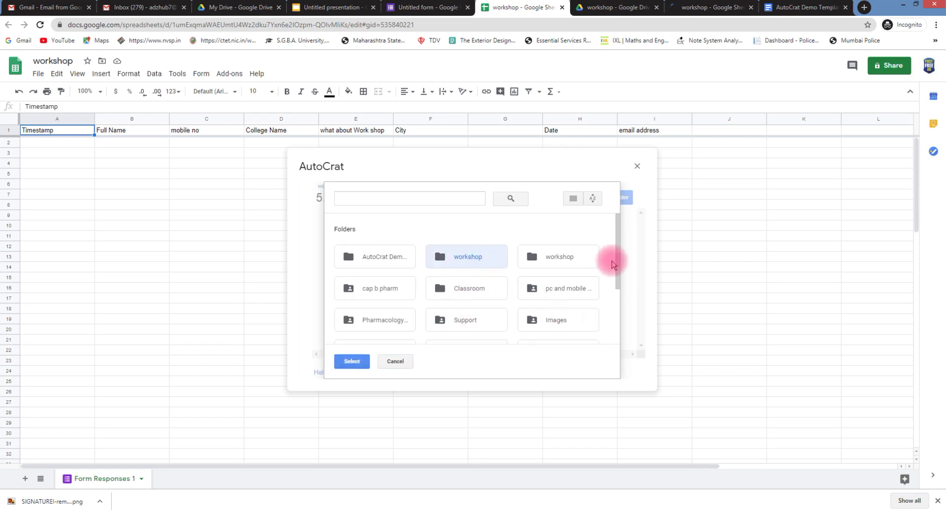
pyautogui.click(351, 361)
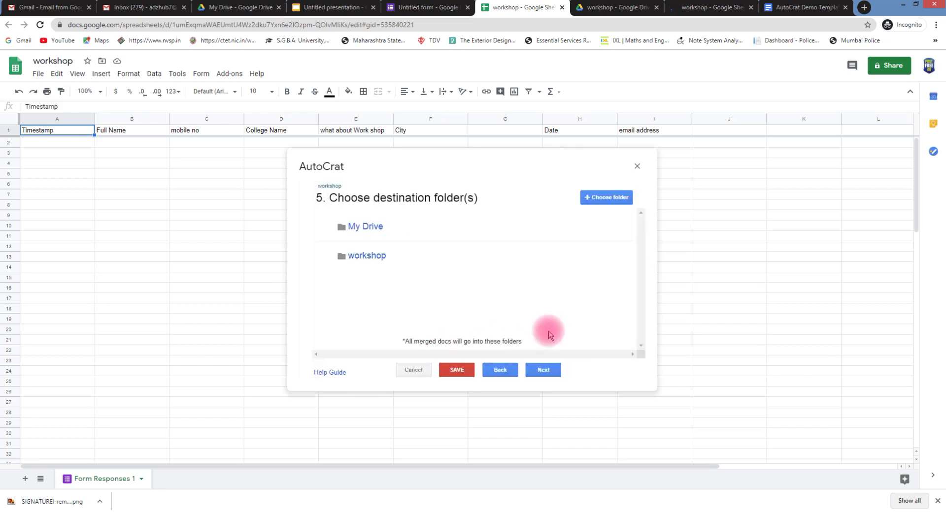
# Skip the optional dynamic folder reference and merge condition steps to reach step 8
pyautogui.click(542, 370)
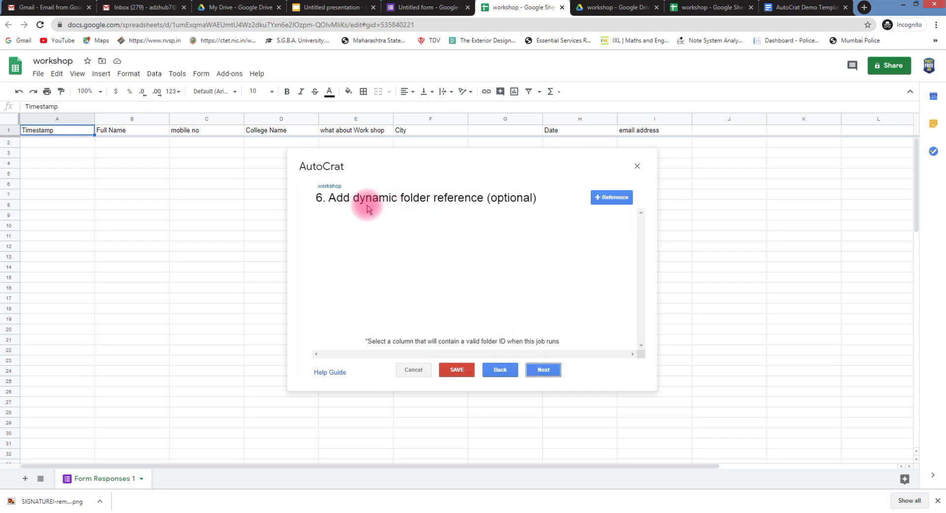
pyautogui.click(541, 370)
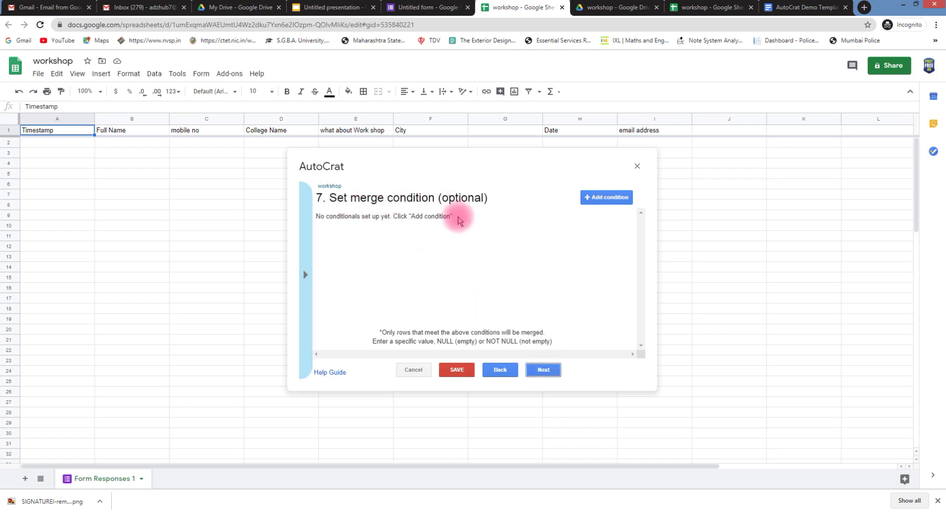
pyautogui.click(542, 370)
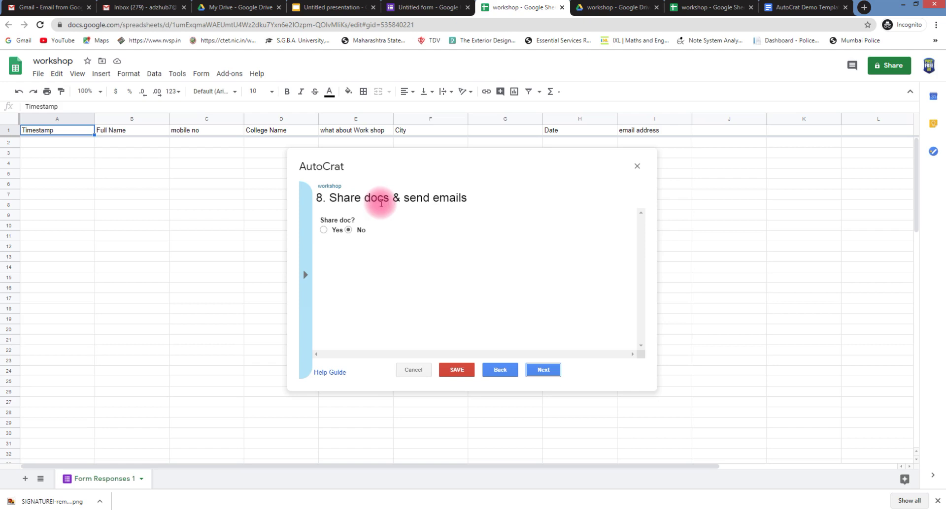
# Turn on sharing the merged doc as PDF and disable collaborator re-sharing
pyautogui.click(324, 230)
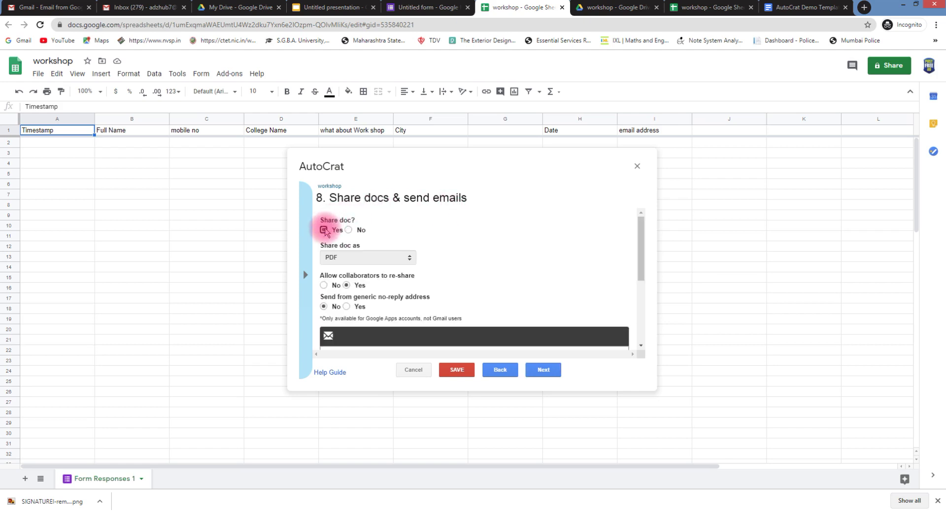
pyautogui.scroll(-2, 421, 223)
pyautogui.scroll(2, 421, 221)
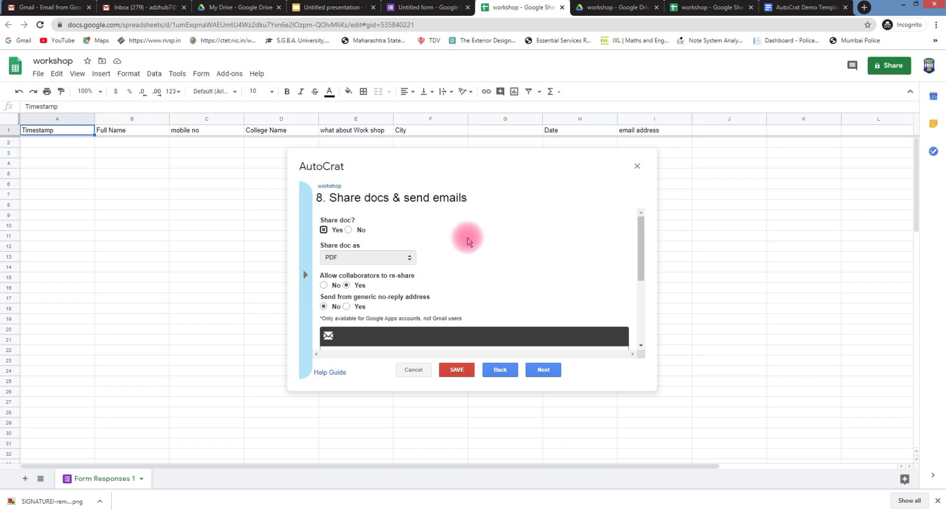
pyautogui.scroll(-2, 428, 261)
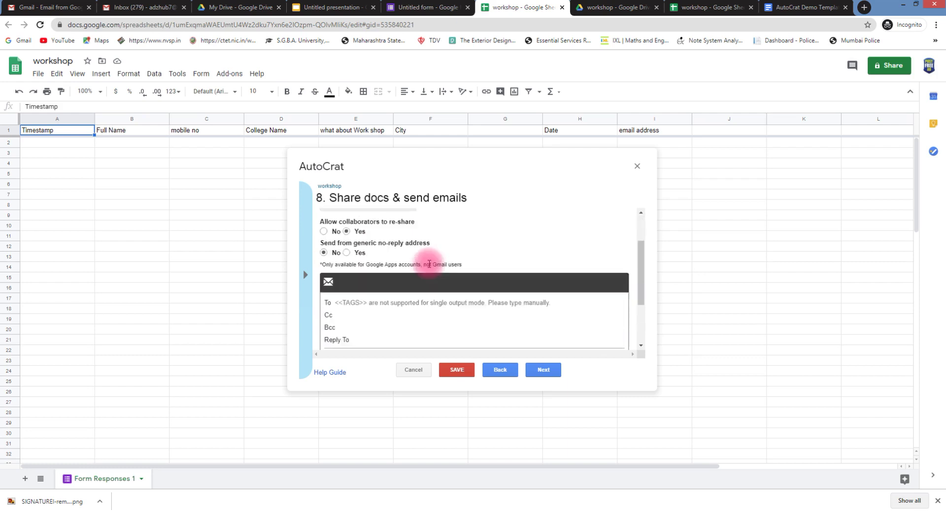
pyautogui.scroll(2, 429, 264)
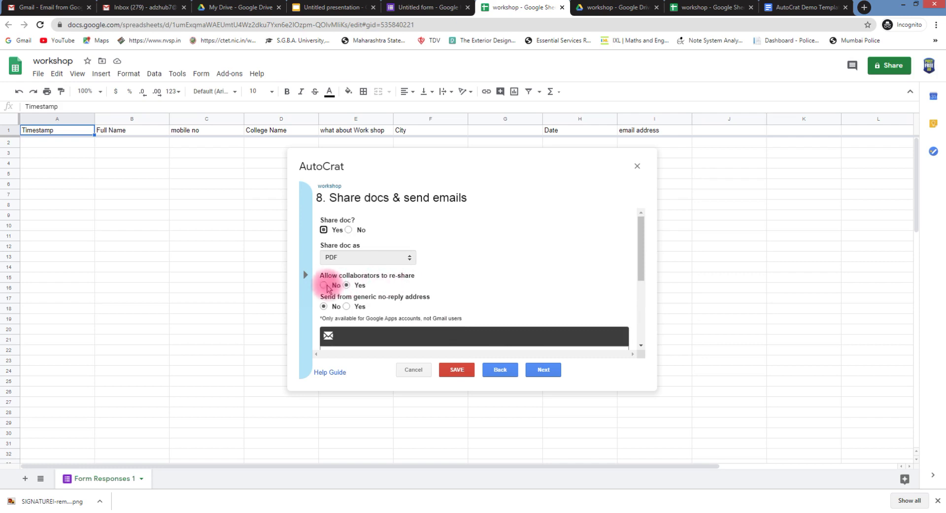
pyautogui.scroll(-2, 490, 263)
pyautogui.scroll(2, 500, 264)
pyautogui.click(325, 285)
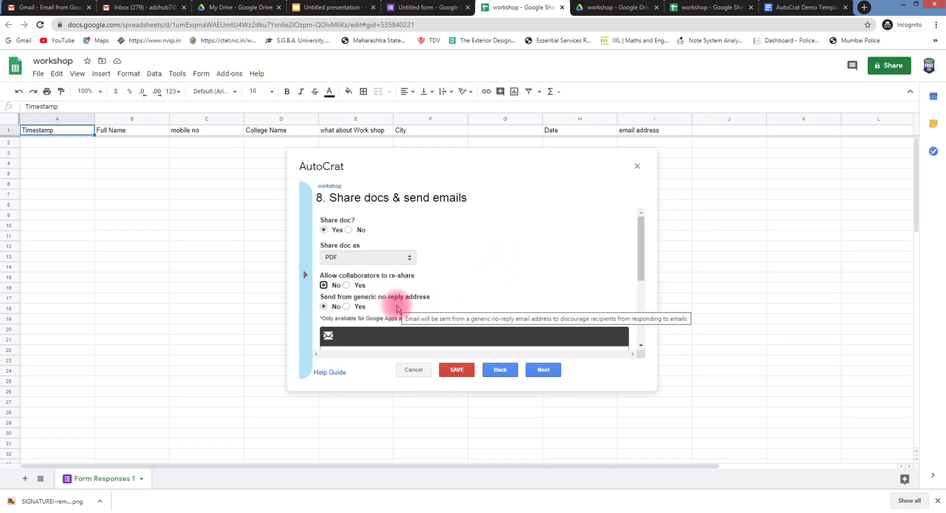
# Put the cursor in the email To field, which is still empty
pyautogui.scroll(-1, 452, 304)
pyautogui.scroll(-2, 453, 305)
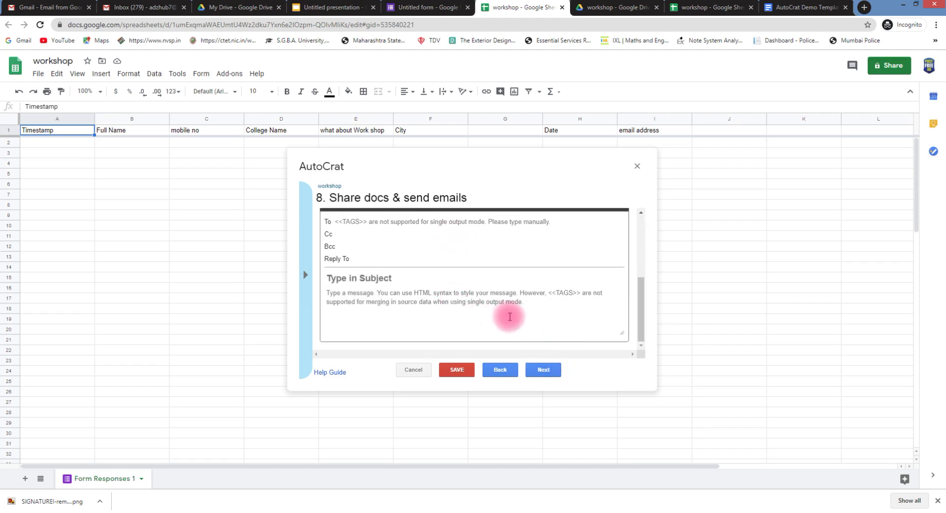
pyautogui.click(345, 221)
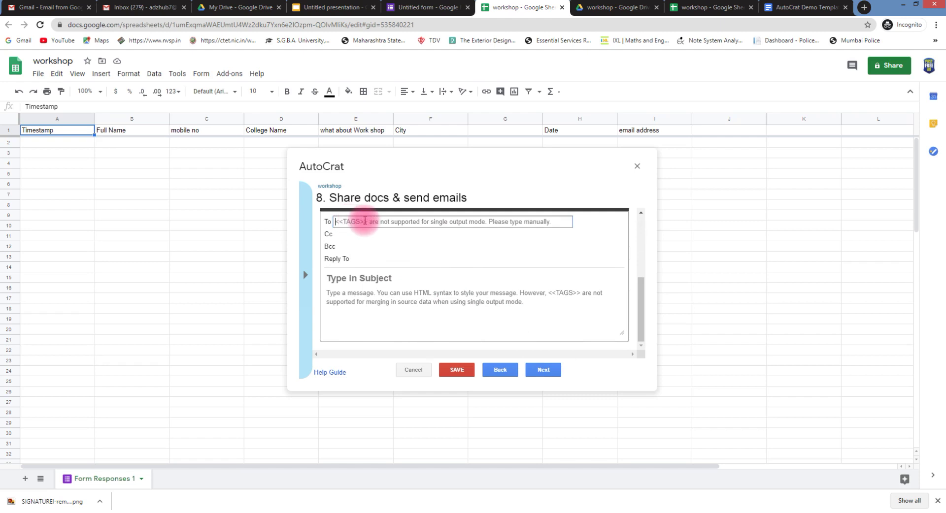
pyautogui.scroll(2, 445, 240)
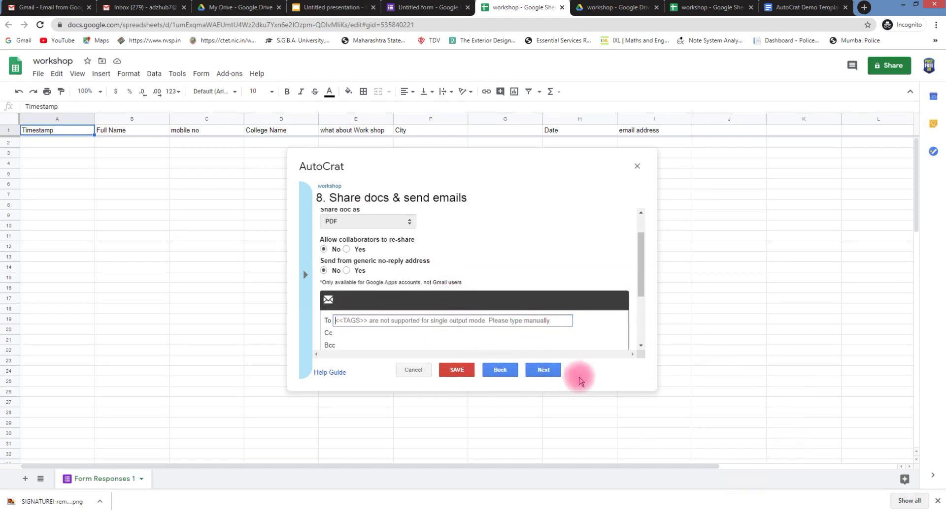
pyautogui.moveTo(922, 485)
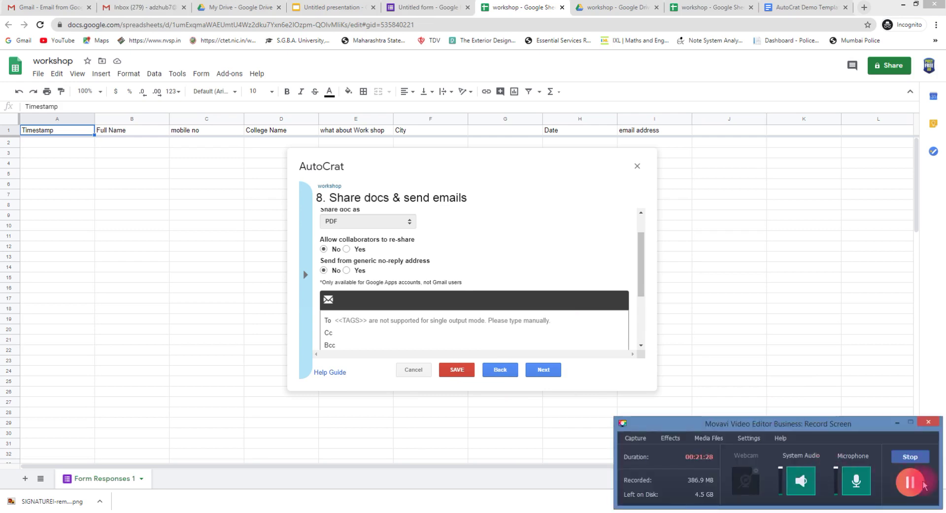
pyautogui.click(894, 429)
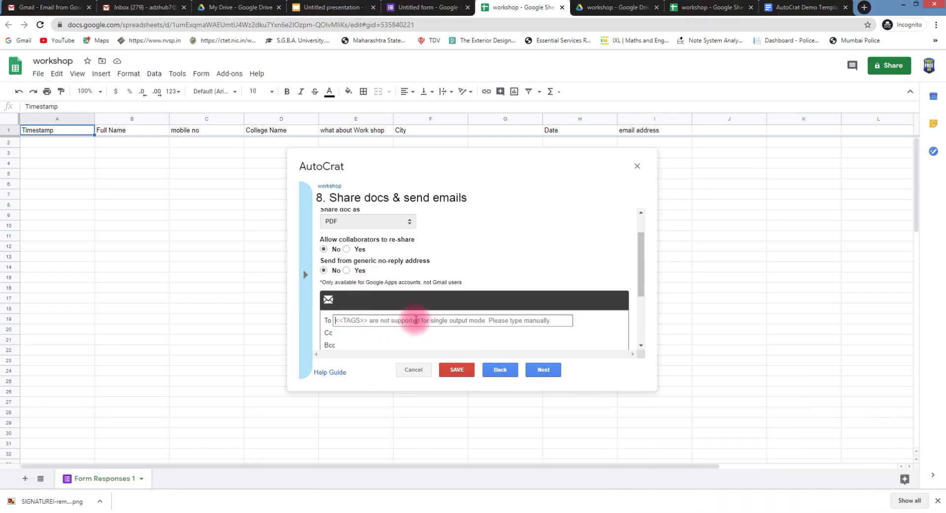
# Insert the <<email address>> merge tag as the recipient and continue to step 9, job triggers
pyautogui.click(306, 275)
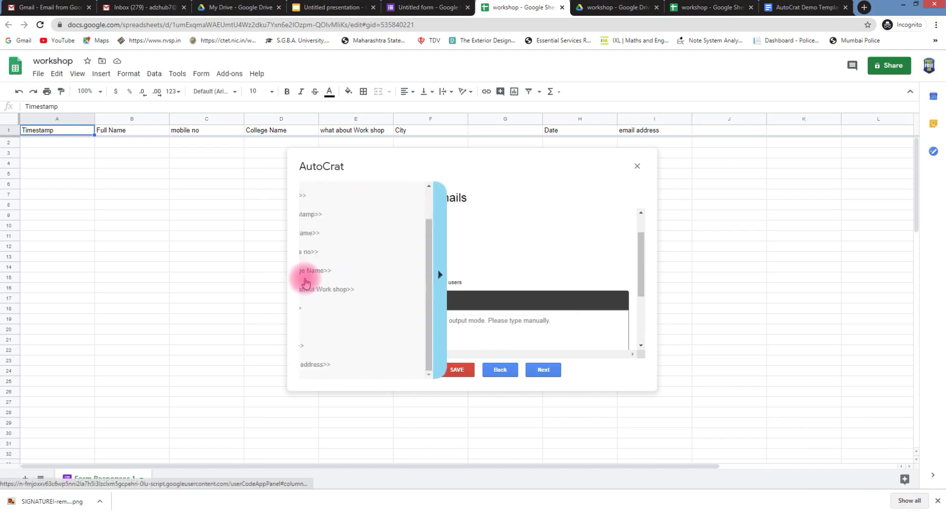
pyautogui.click(360, 319)
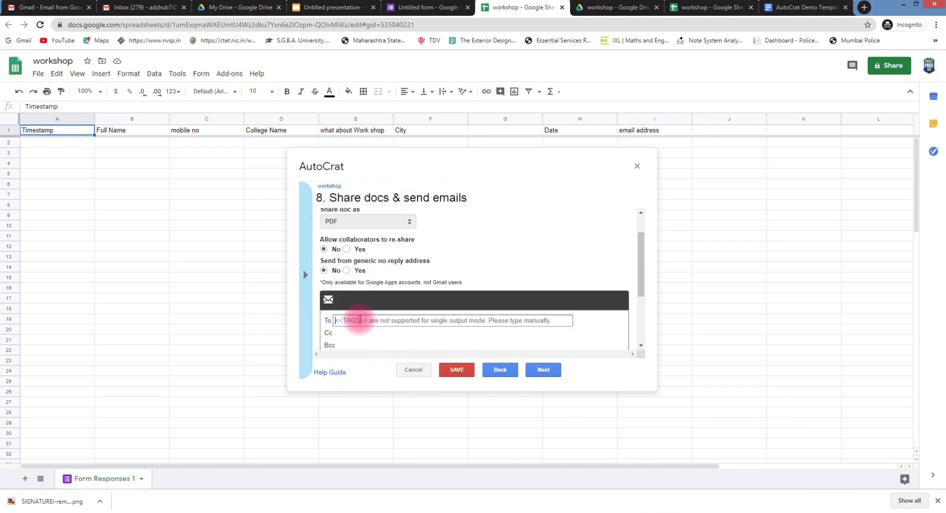
pyautogui.click(428, 324)
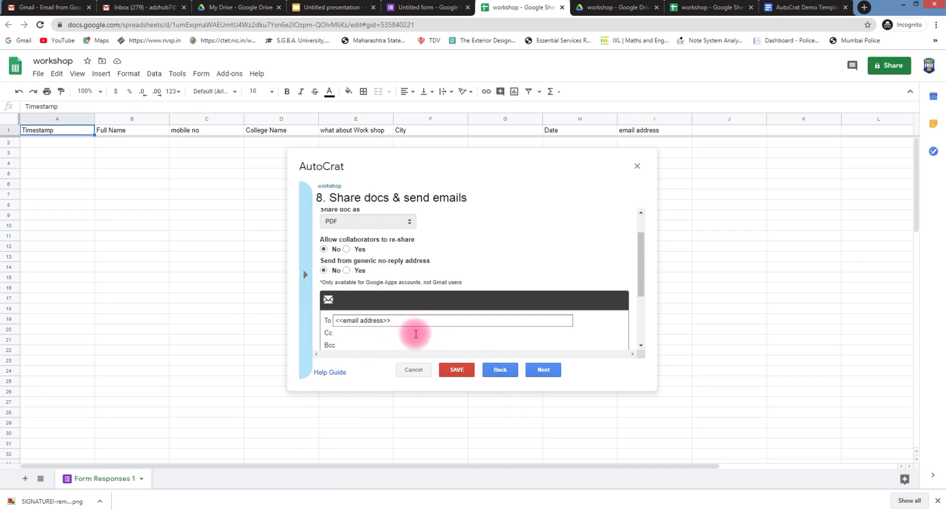
pyautogui.click(543, 370)
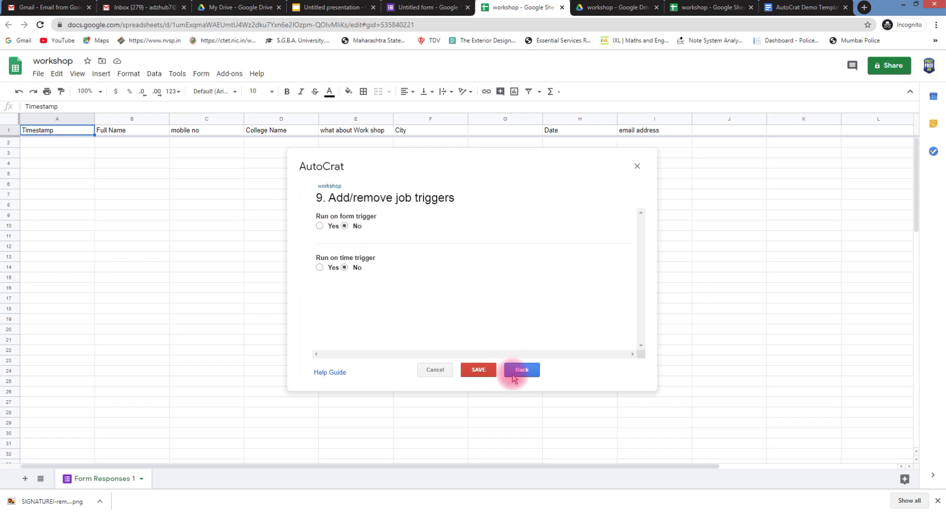
# Attempt to save the workshop job, dismissing the repeated 'Email subject missing' errors
pyautogui.click(478, 370)
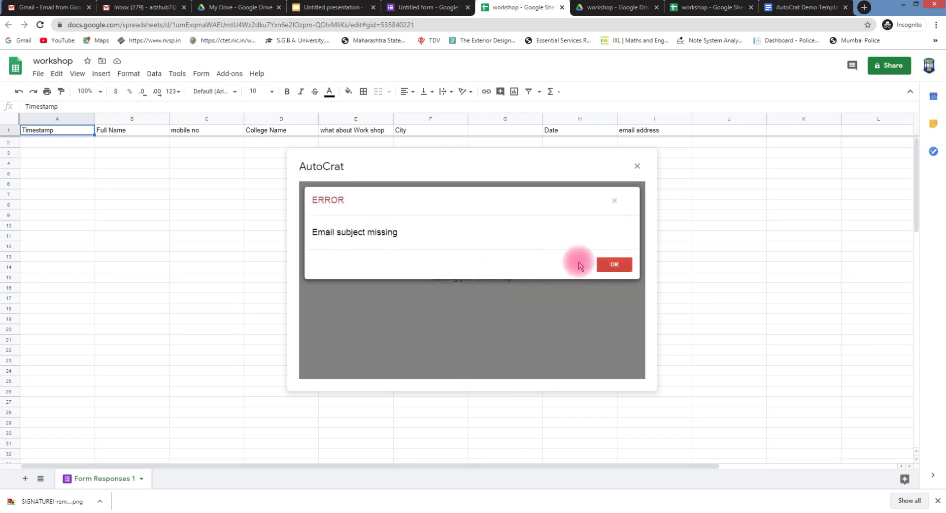
pyautogui.click(615, 271)
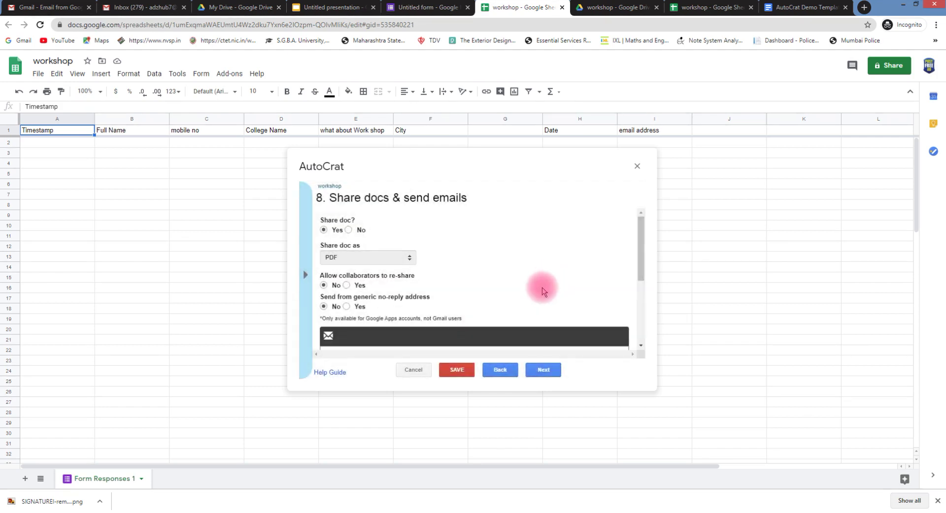
pyautogui.click(456, 375)
pyautogui.click(614, 262)
pyautogui.click(456, 370)
pyautogui.click(617, 264)
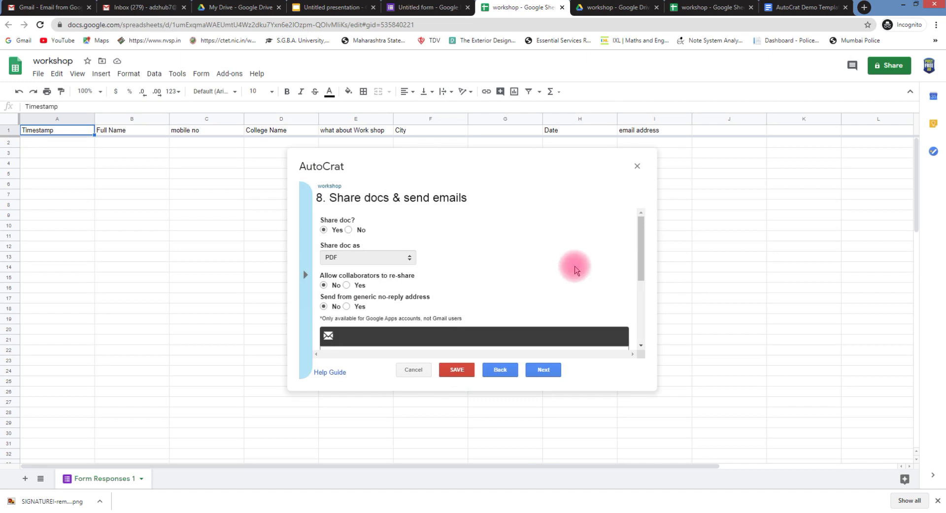
# Set Run on form trigger to Yes, confirm it, and retry saving, which still fails
pyautogui.click(543, 370)
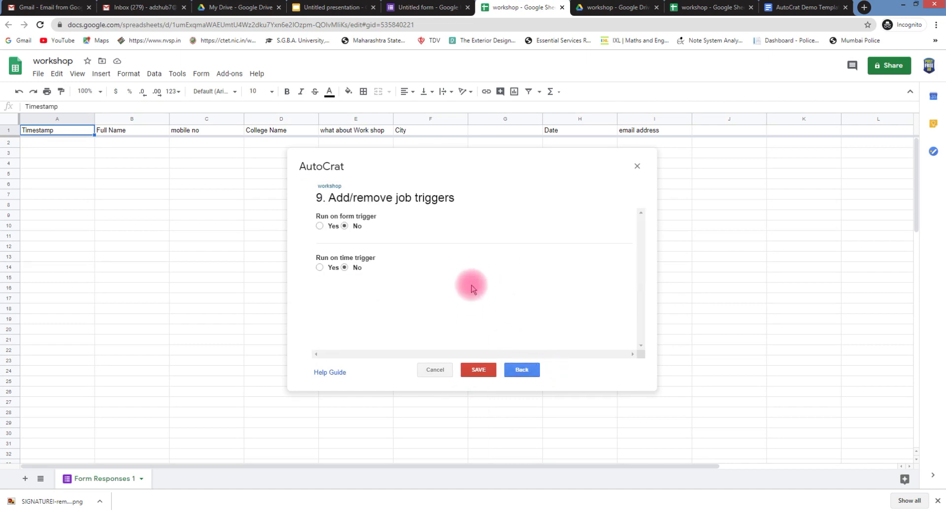
pyautogui.click(320, 226)
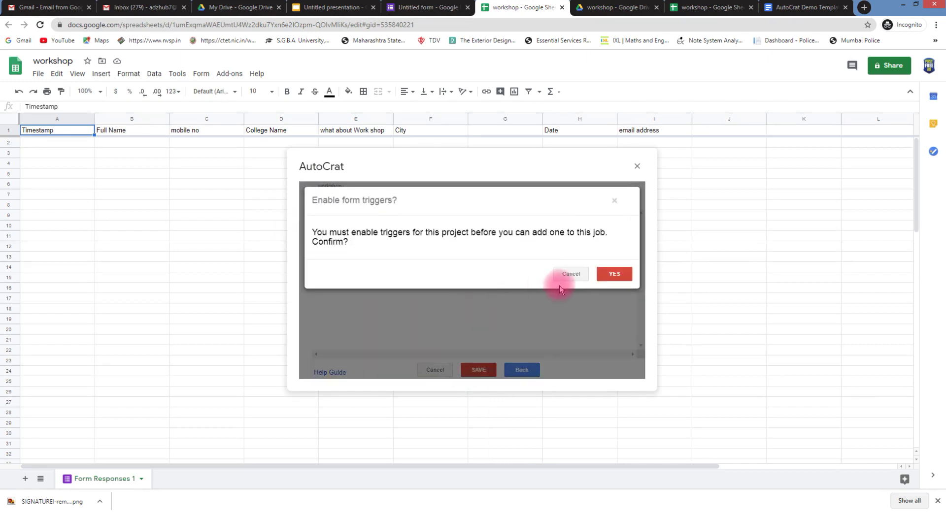
pyautogui.click(614, 270)
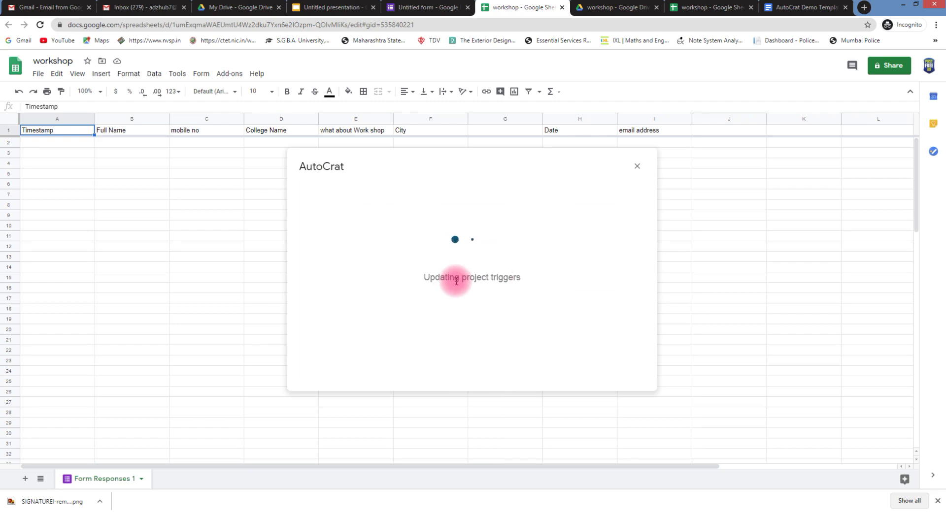
pyautogui.click(475, 369)
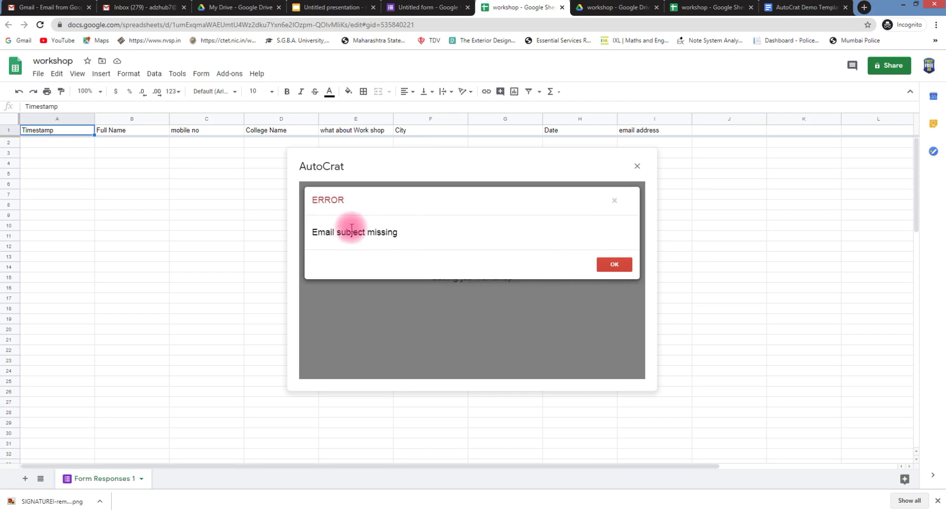
pyautogui.click(613, 265)
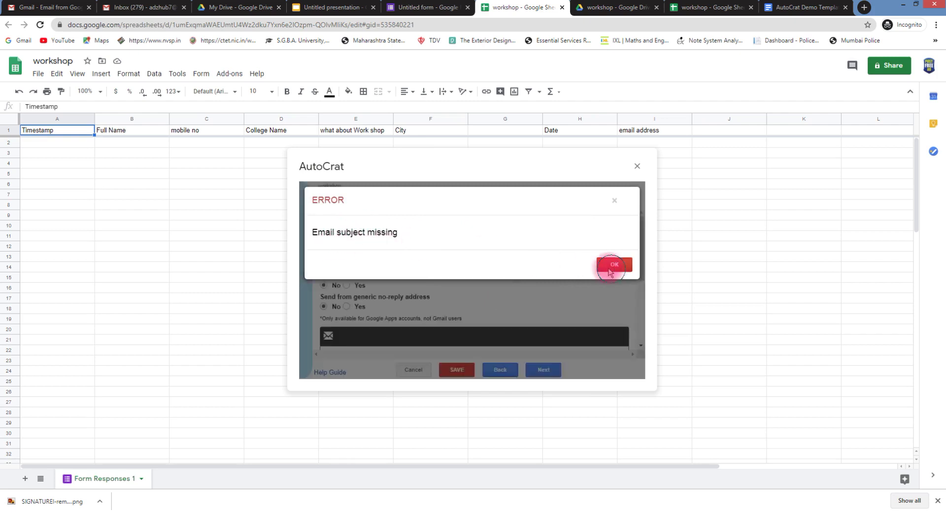
# Enter 'Workshop Certificate' as the email subject
pyautogui.scroll(-1, 458, 310)
pyautogui.scroll(-1, 459, 311)
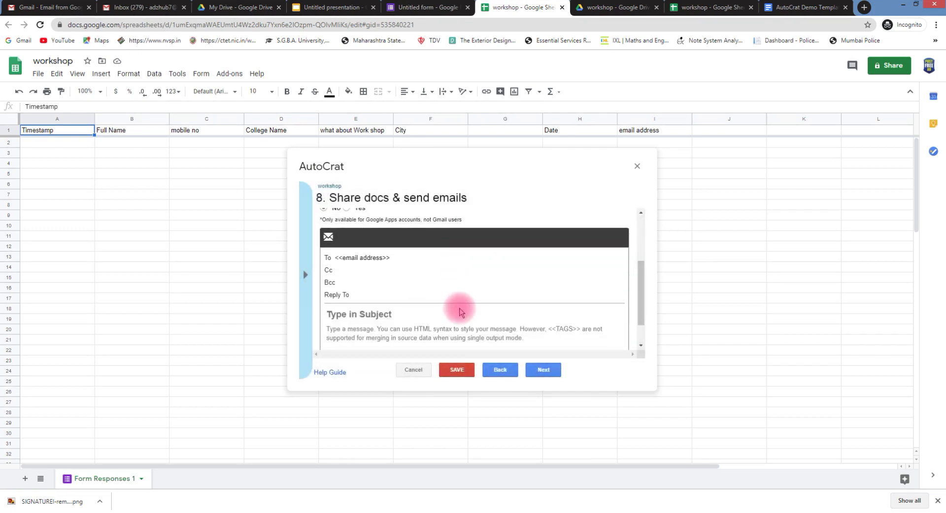
pyautogui.click(346, 257)
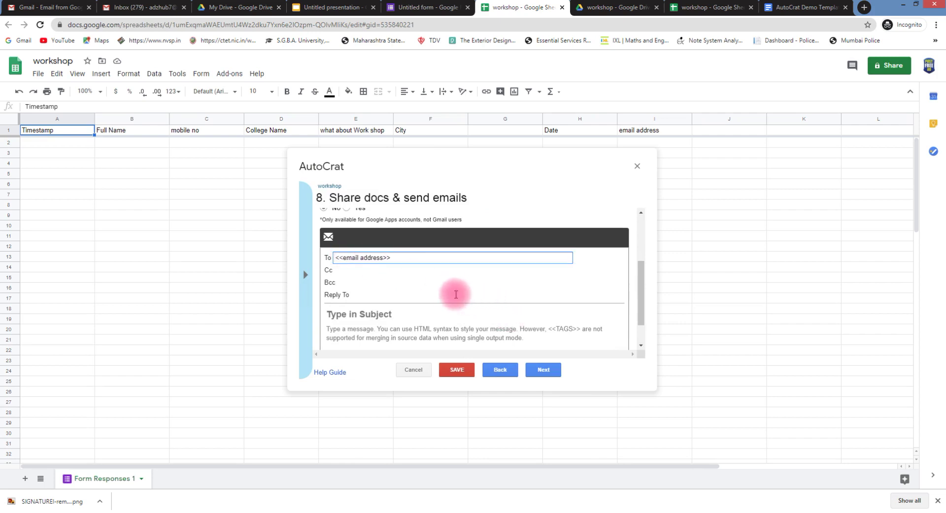
pyautogui.scroll(-1, 445, 297)
pyautogui.click(399, 282)
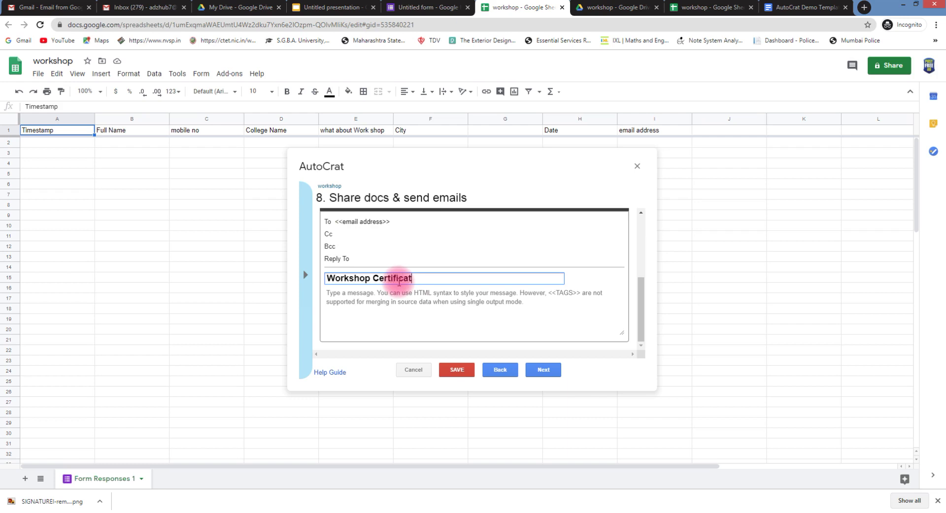
# Set Run on form trigger to No and save the workshop job
pyautogui.click(543, 370)
pyautogui.click(342, 228)
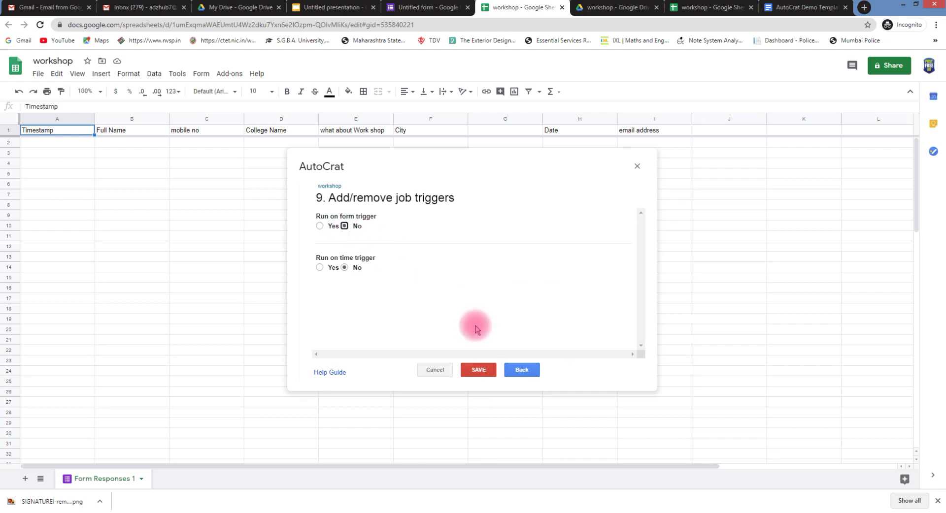
pyautogui.click(487, 373)
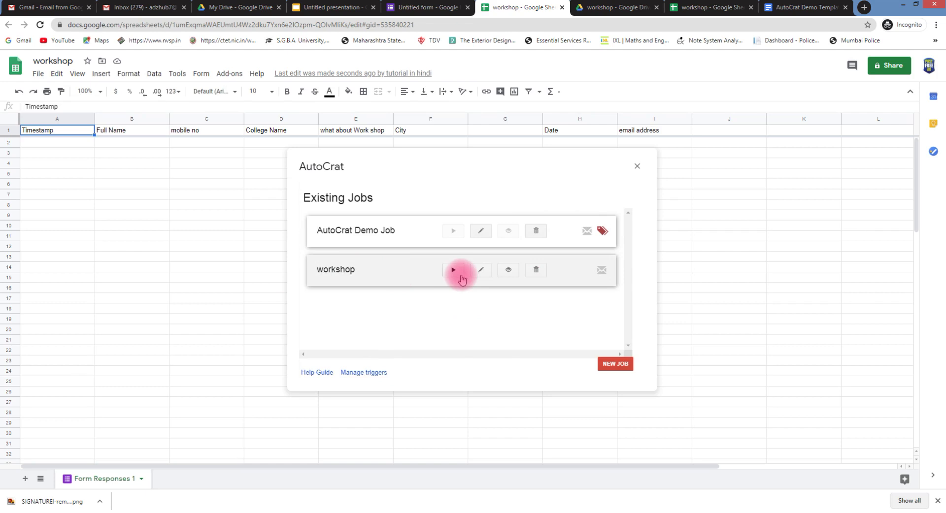
# Delete AutoCrat Demo Job from Existing Jobs and close the AutoCrat dialog
pyautogui.click(535, 229)
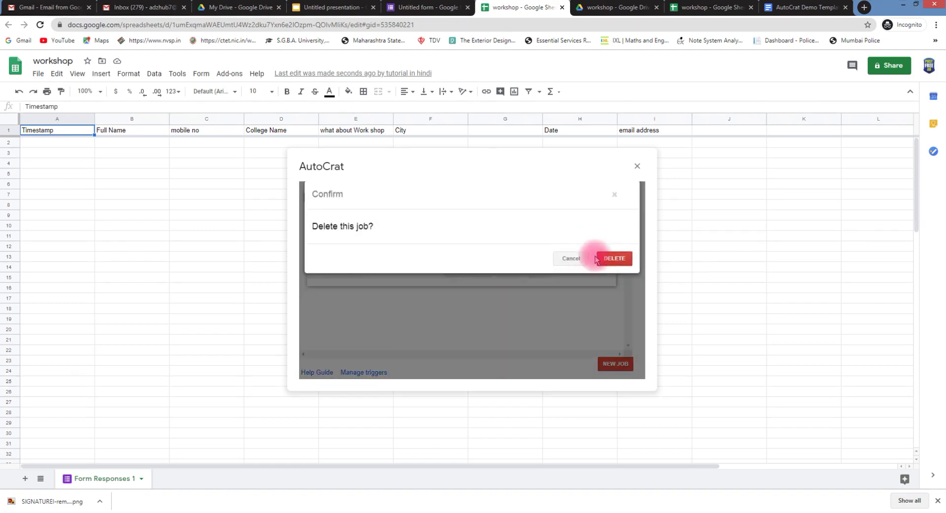
pyautogui.click(606, 266)
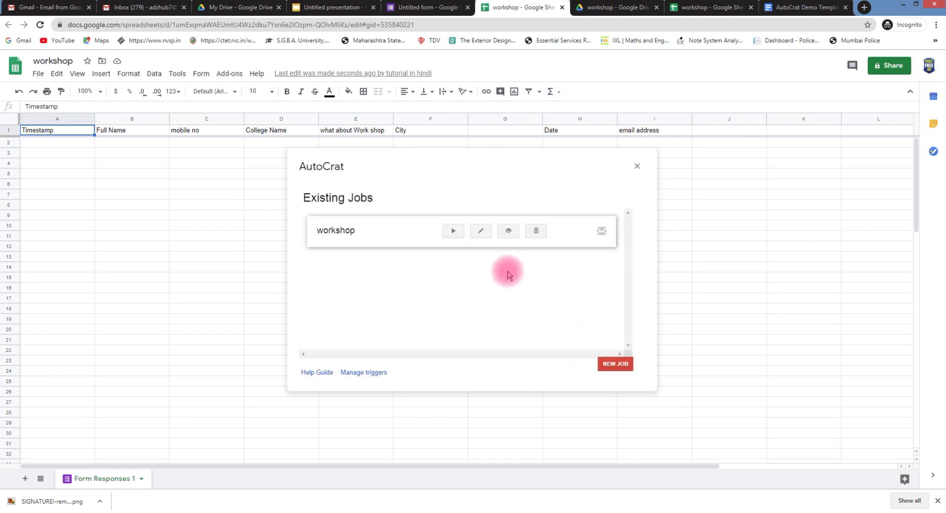
pyautogui.click(635, 167)
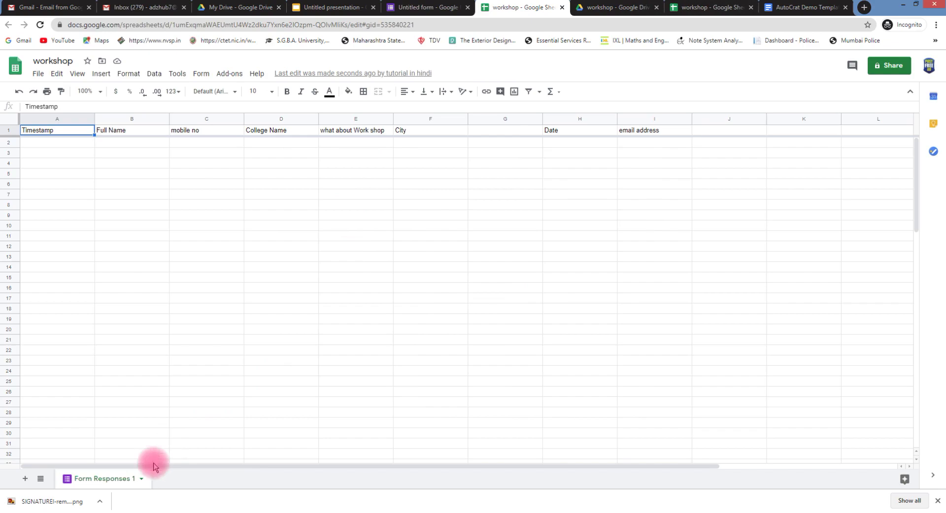
pyautogui.click(92, 511)
# Open the shared form link from WhatsApp Web and fill in the full name and email address
pyautogui.click(255, 468)
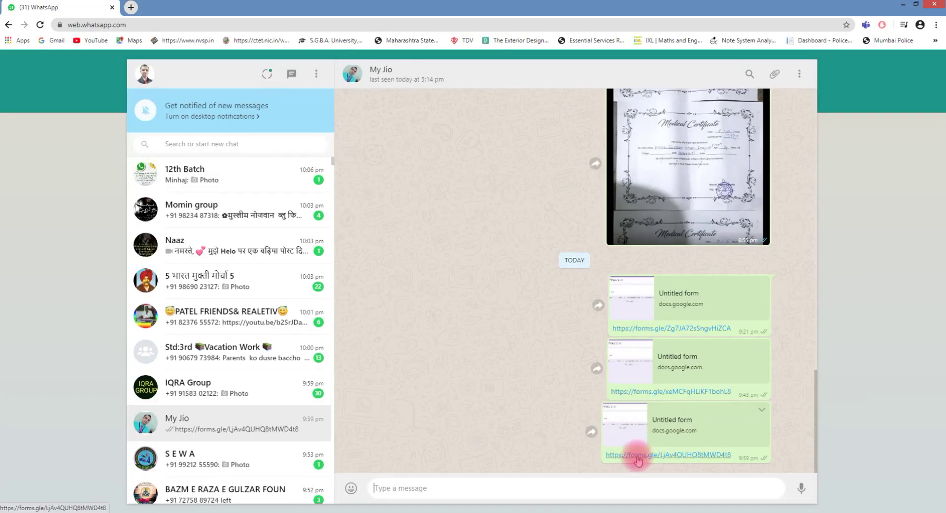
pyautogui.click(637, 455)
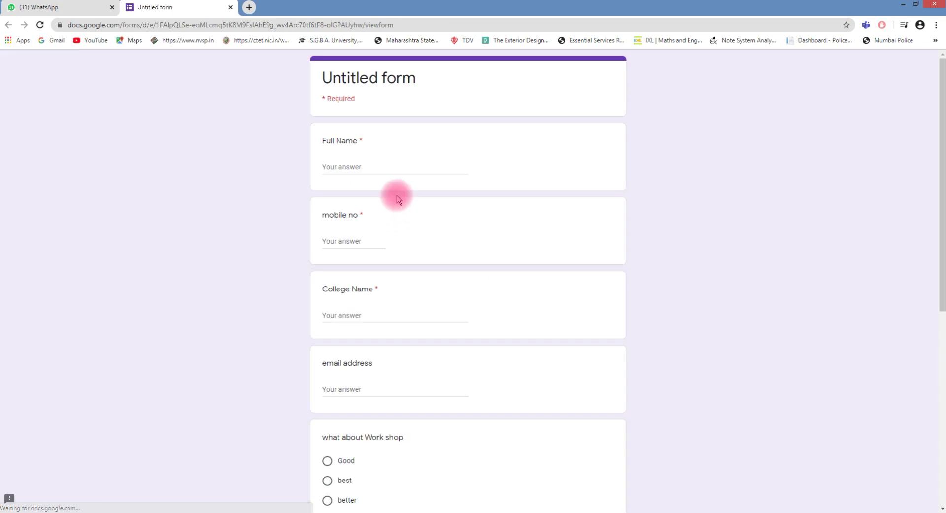
pyautogui.click(355, 165)
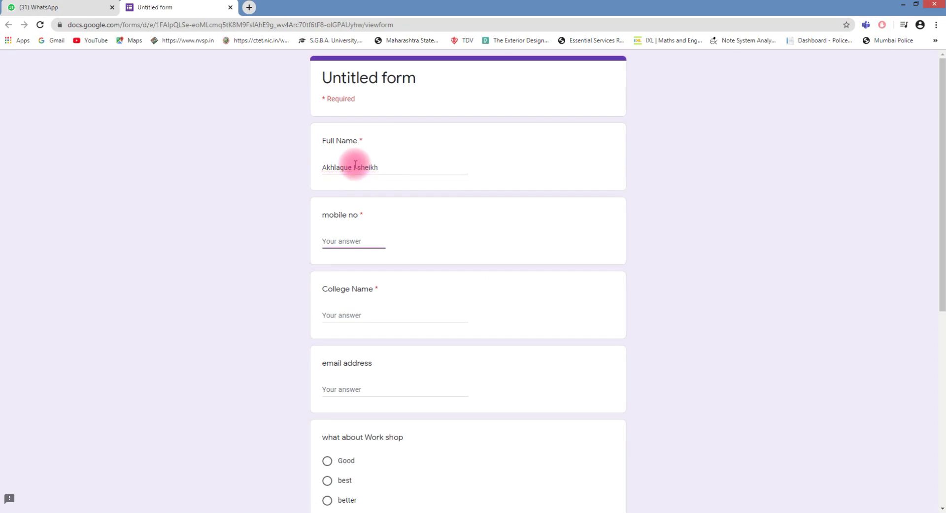
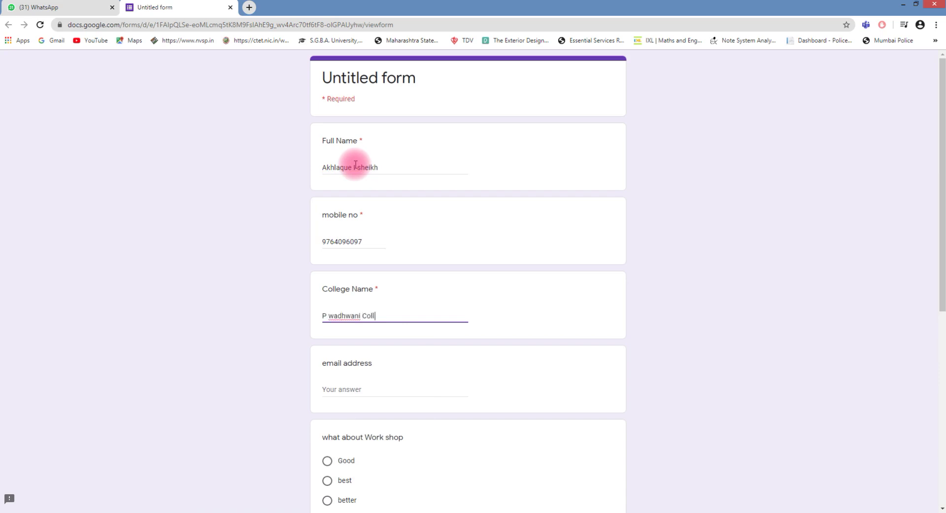
pyautogui.press('Tab')
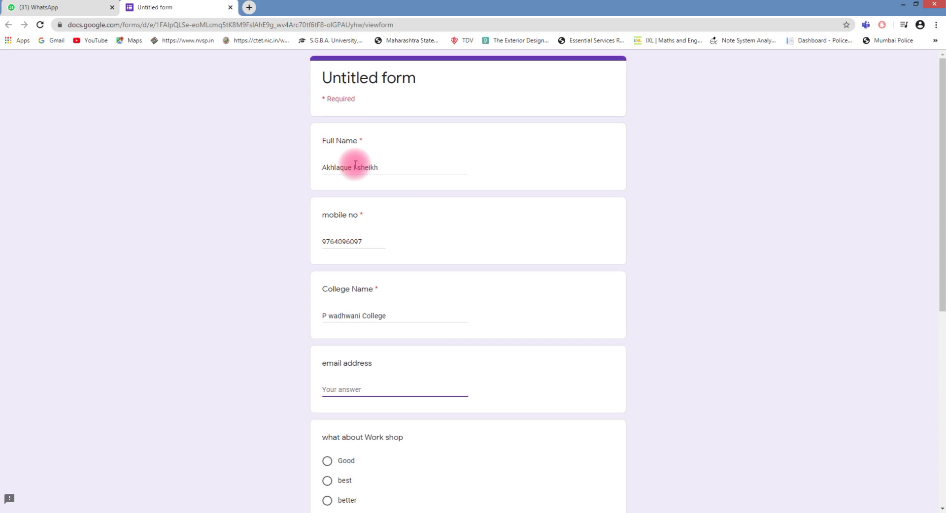
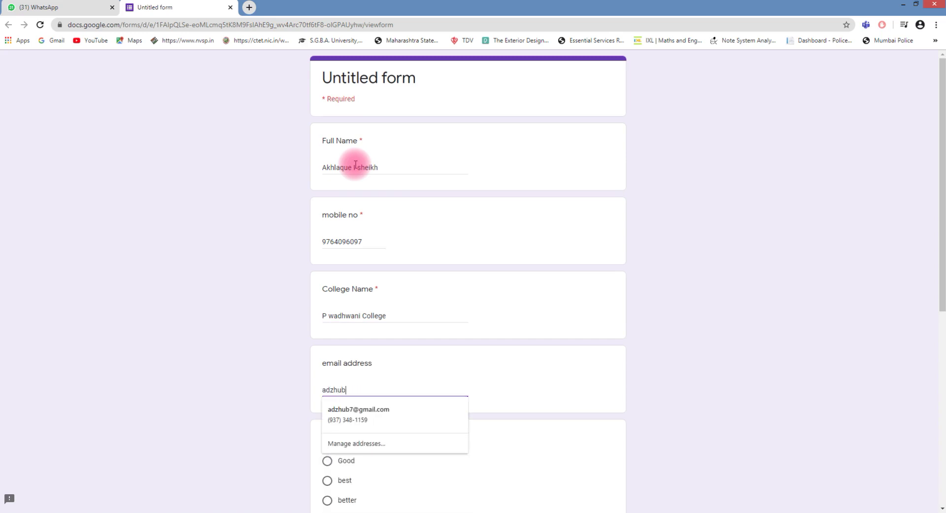
# Rate the workshop 'better', set city to yavatmal, choose Option 1, and submit
pyautogui.scroll(-2, 356, 165)
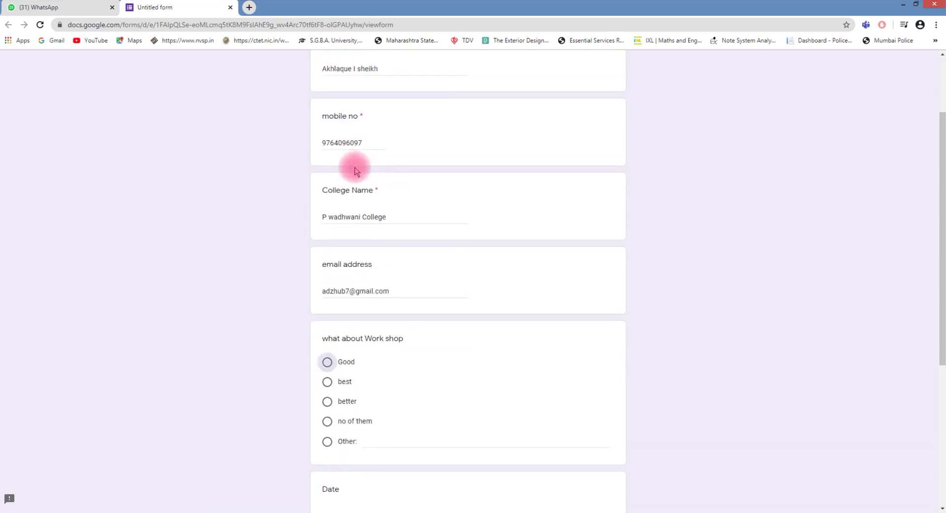
pyautogui.click(327, 399)
pyautogui.scroll(-2, 430, 403)
pyautogui.scroll(-1, 430, 403)
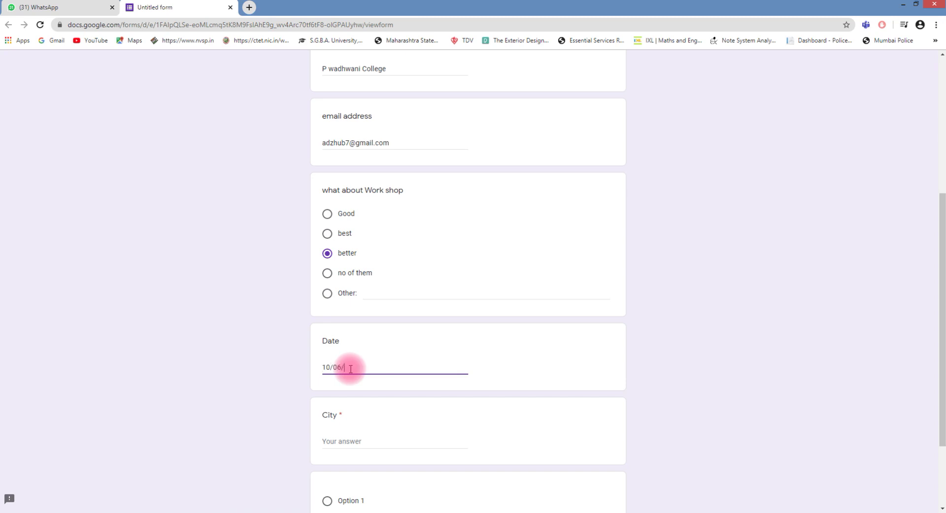
pyautogui.scroll(-2, 350, 368)
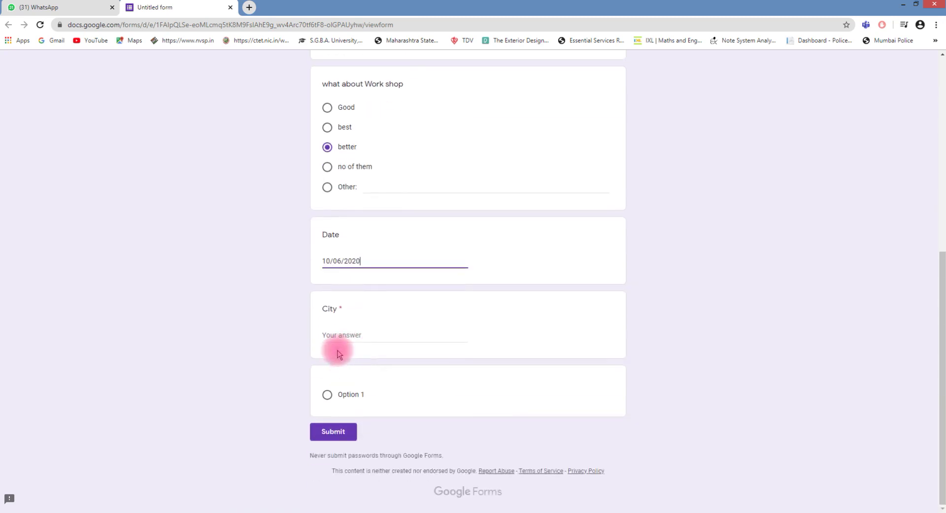
pyautogui.click(334, 337)
pyautogui.write('yavatmal')
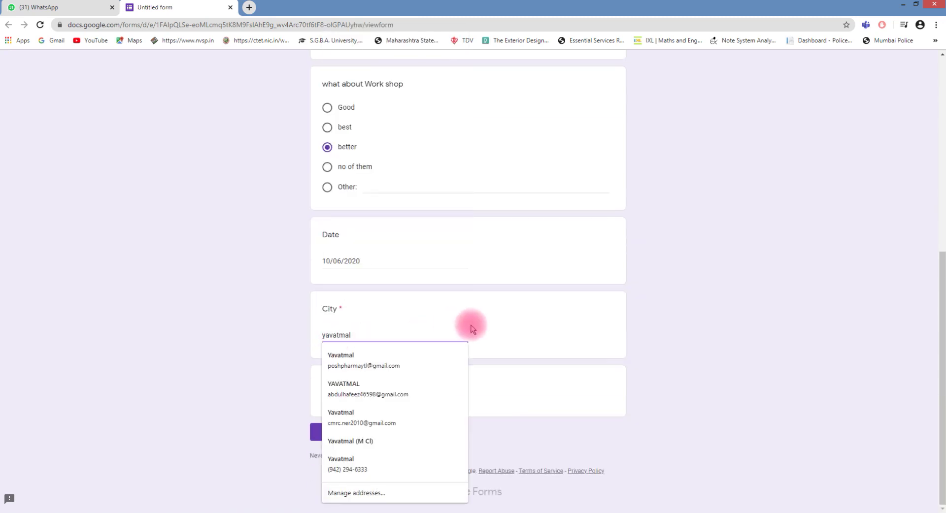
pyautogui.click(469, 322)
pyautogui.click(327, 394)
pyautogui.click(333, 432)
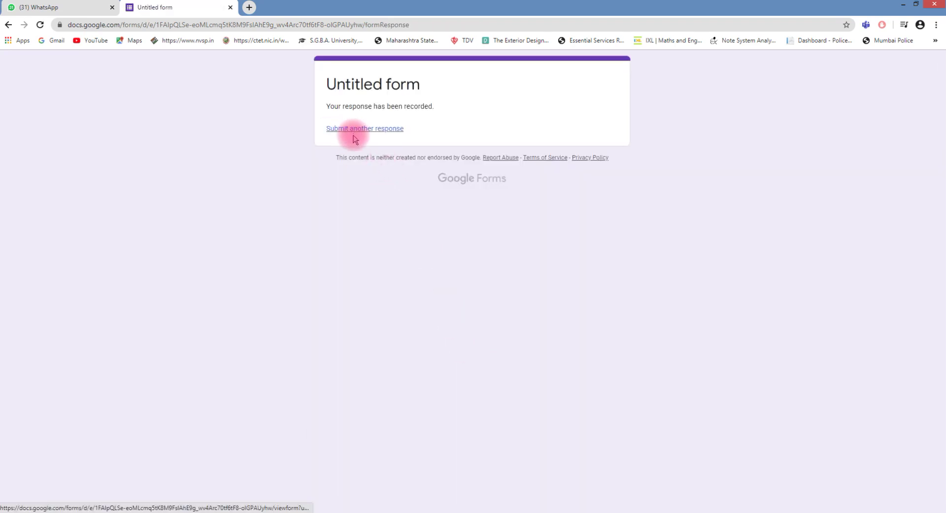
# Switch to the workshop response sheet window, then to the Gmail tab
pyautogui.click(93, 510)
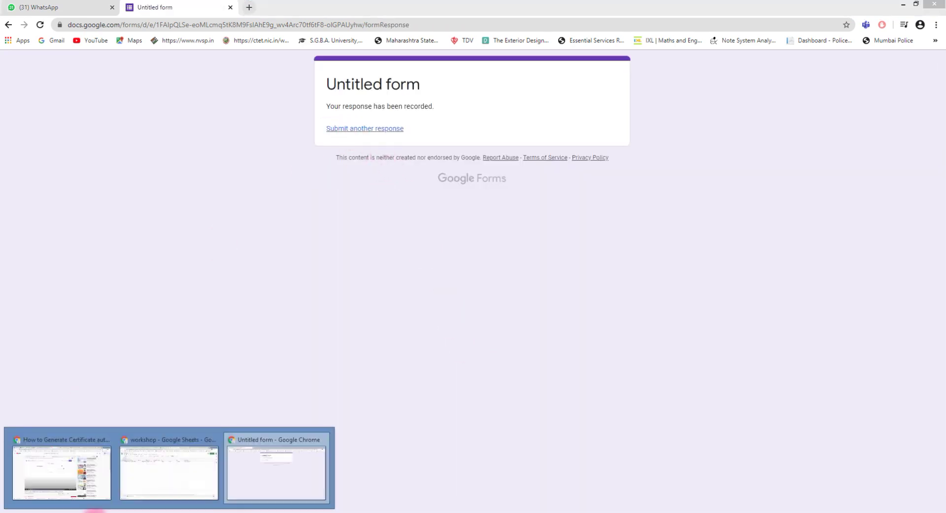
pyautogui.click(143, 477)
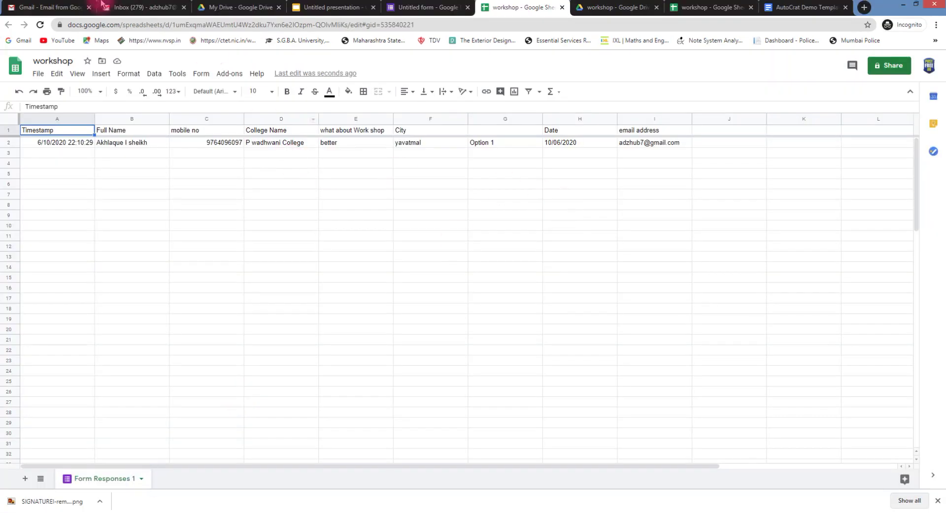
pyautogui.click(125, 7)
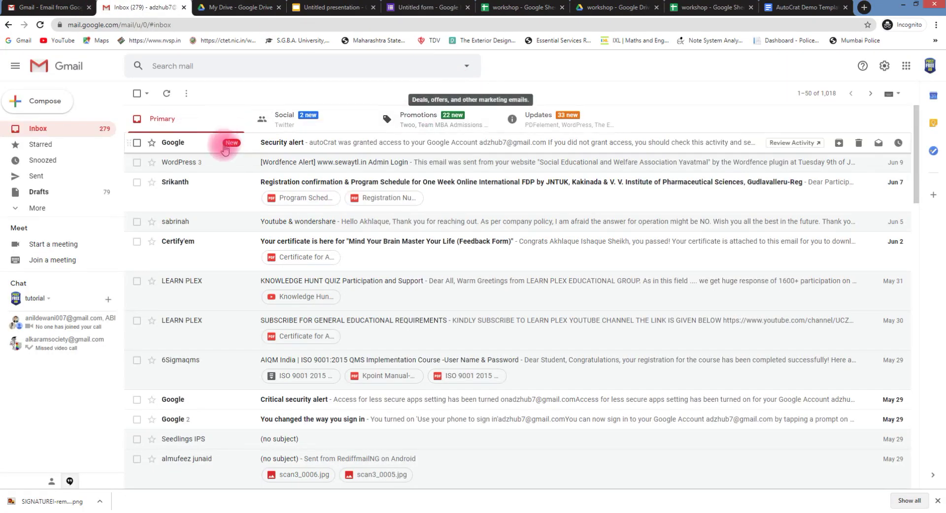
# Check the Primary, Promotions, Updates and Social inbox tabs and reload Gmail for new mail
pyautogui.click(40, 24)
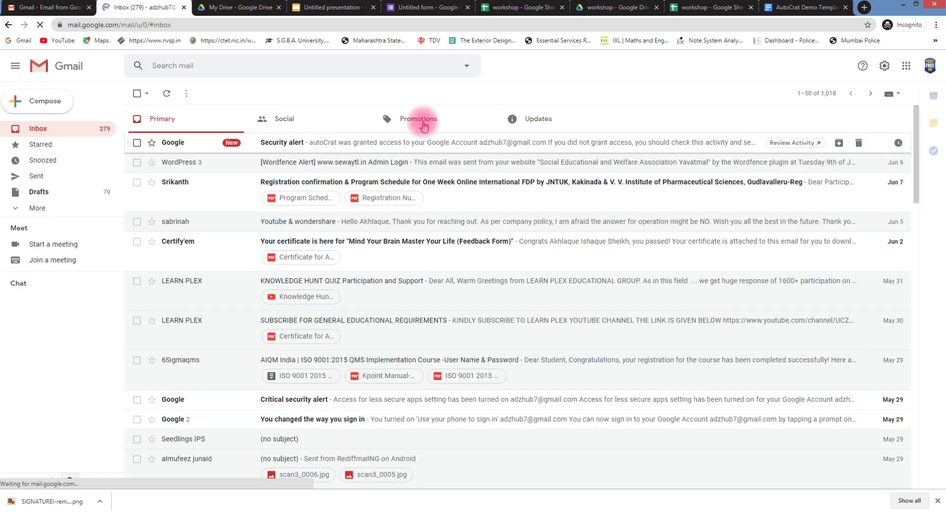
pyautogui.click(469, 122)
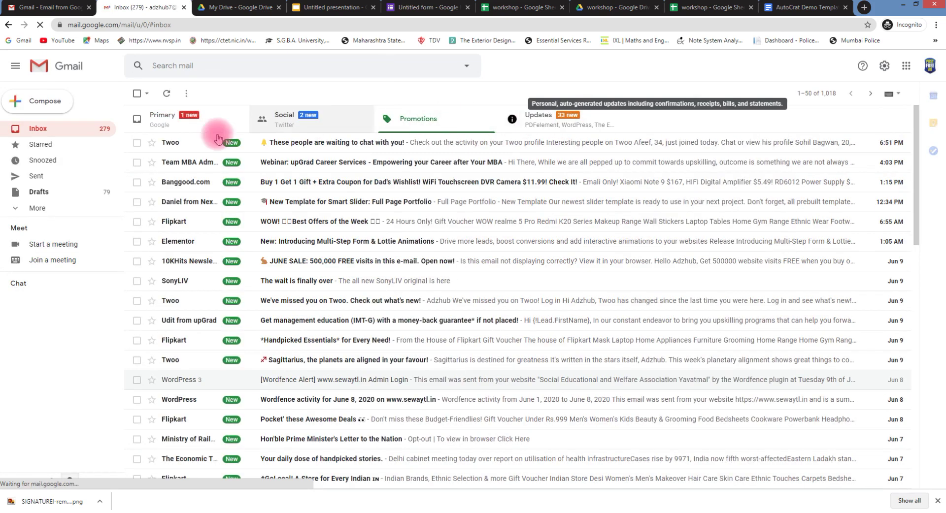
pyautogui.click(219, 120)
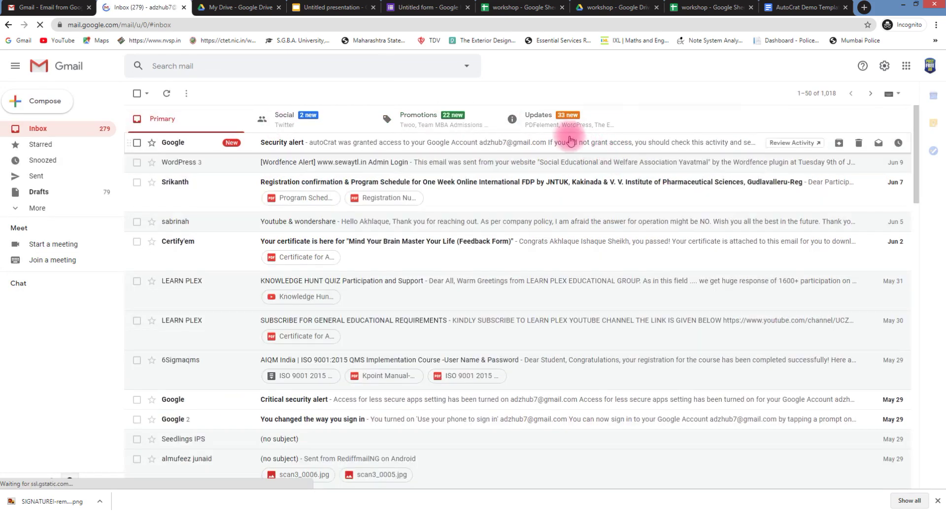
pyautogui.click(545, 126)
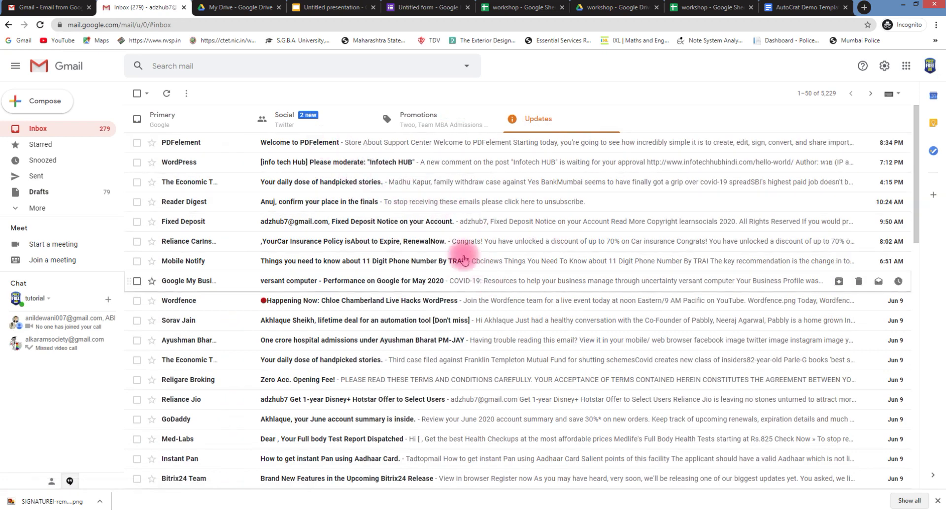
pyautogui.click(287, 124)
pyautogui.click(185, 118)
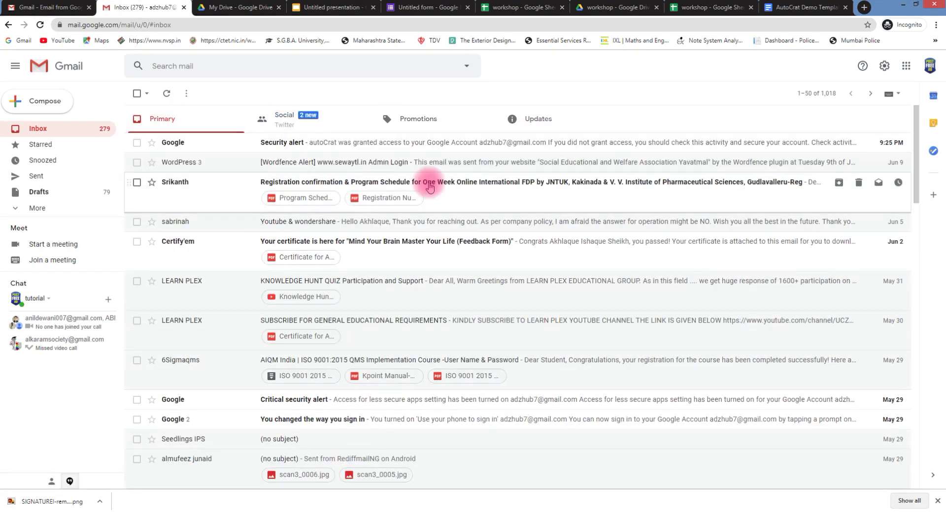
pyautogui.click(615, 119)
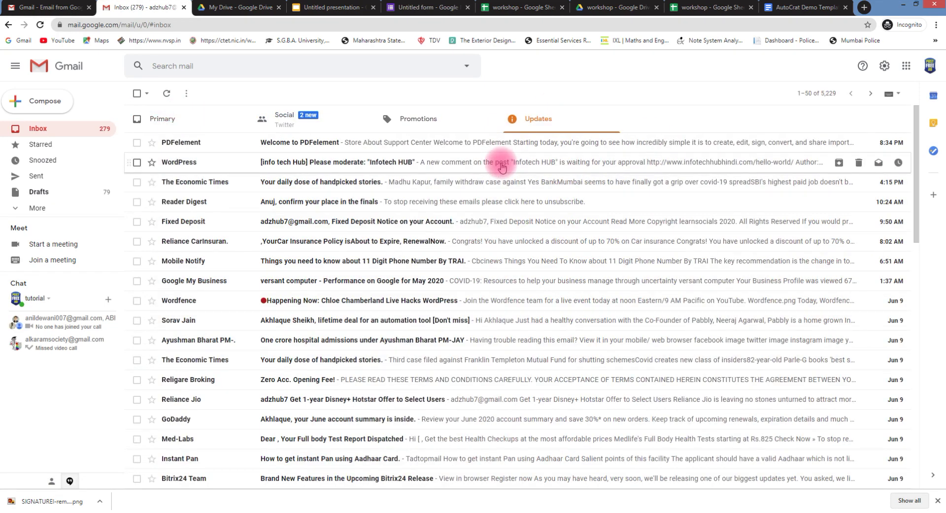
pyautogui.click(41, 25)
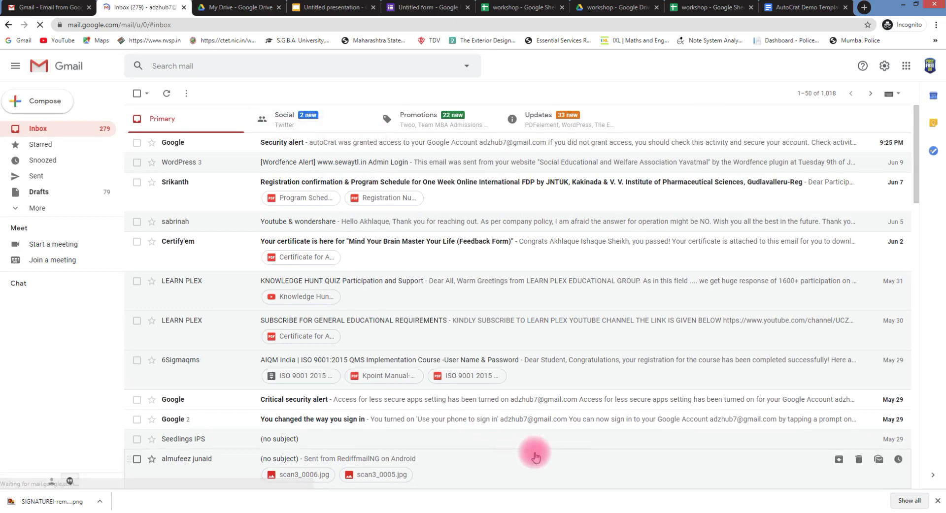
# Return to the workshop response sheet and open the Add-ons menu
pyautogui.click(778, 509)
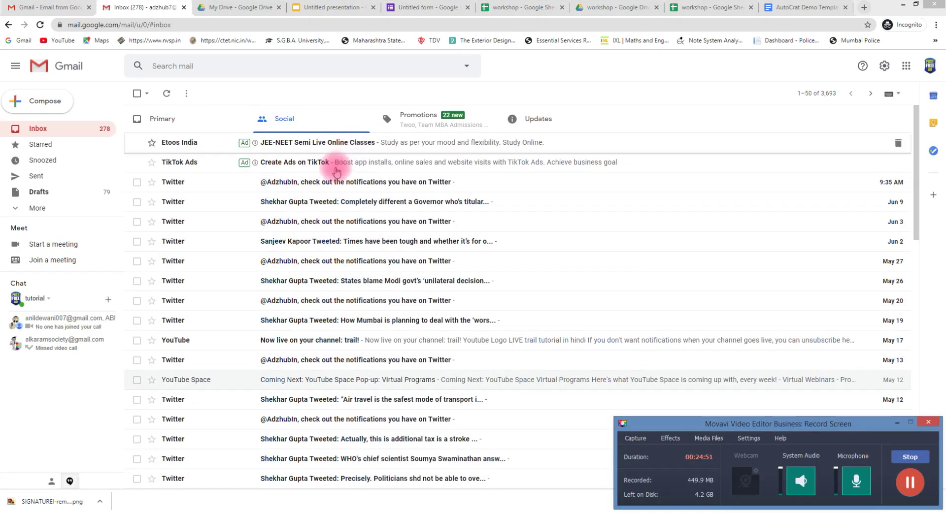
pyautogui.click(319, 7)
pyautogui.click(431, 7)
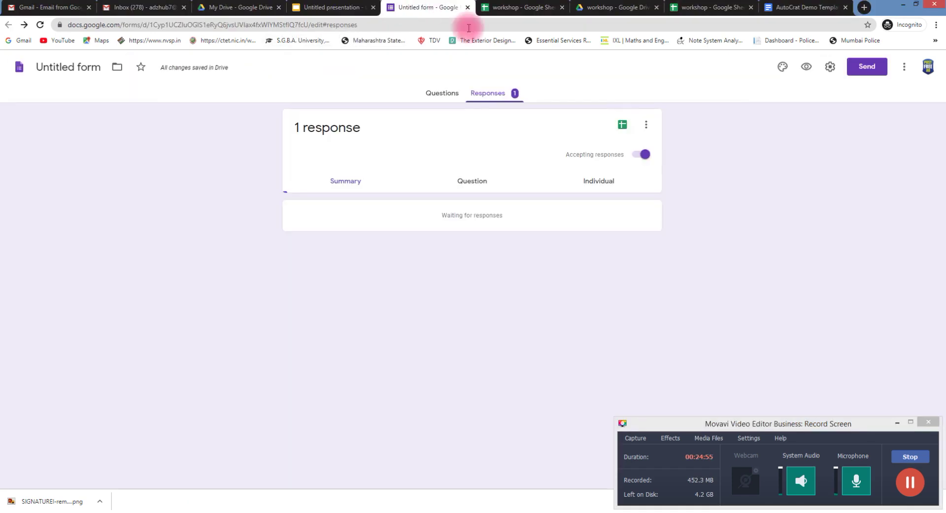
pyautogui.click(515, 7)
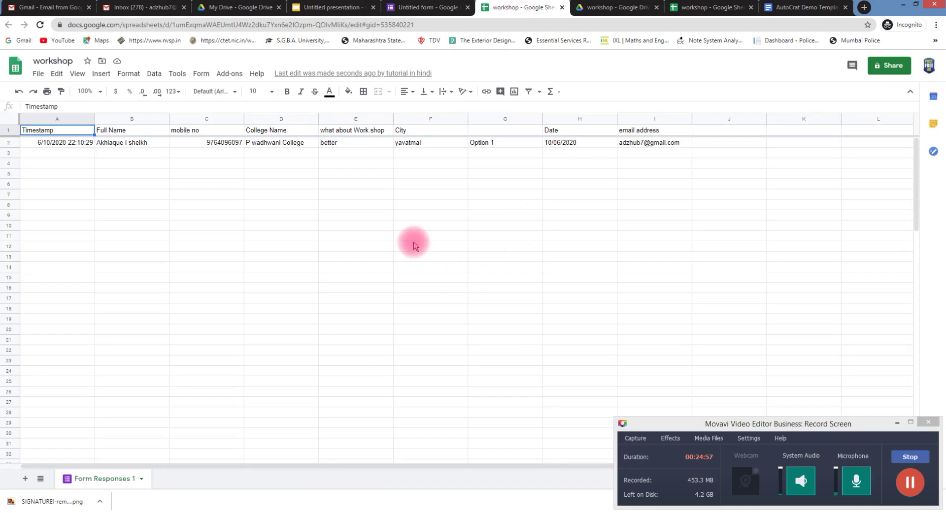
pyautogui.click(235, 77)
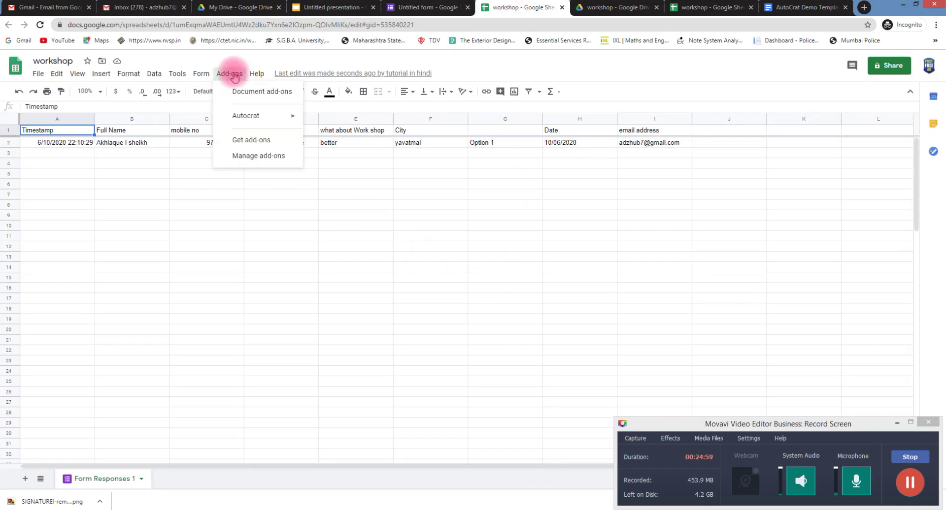
# Run the AutoCrat 'workshop' job to fill row 2's merged doc ID, URL and PDF link columns
pyautogui.moveTo(258, 114)
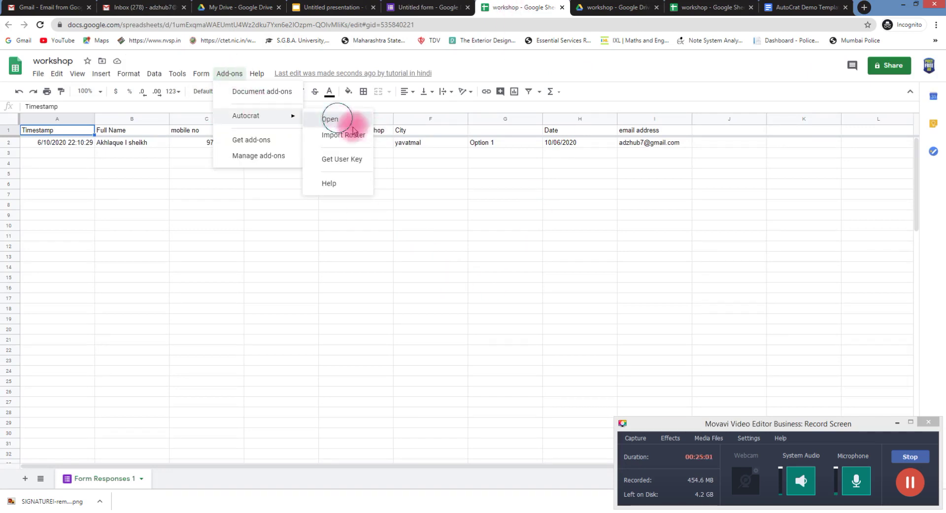
pyautogui.click(334, 118)
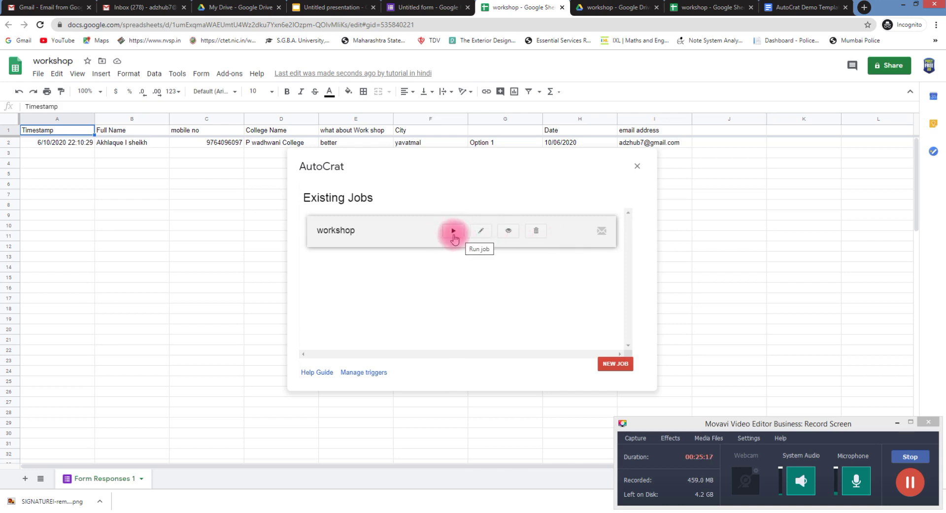
pyautogui.click(453, 231)
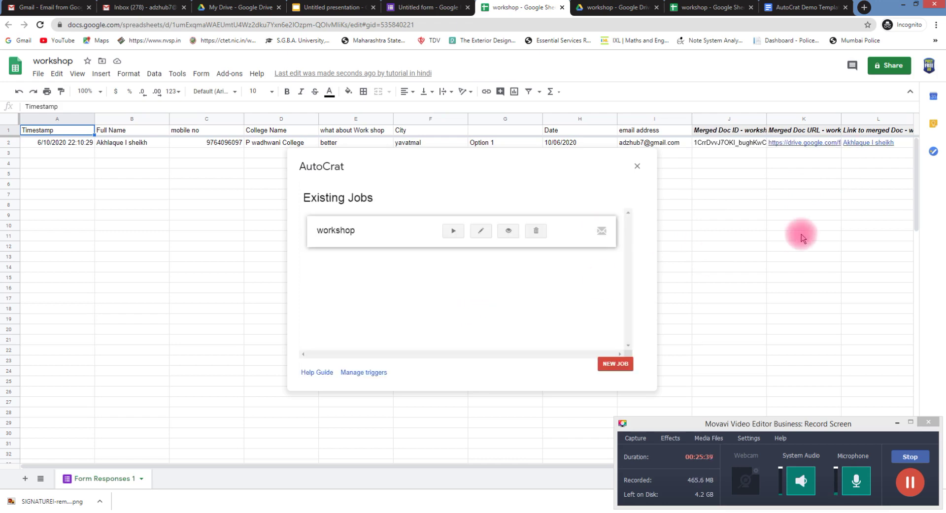
# Go back to the Gmail inbox and reload it to look for the certificate
pyautogui.moveTo(766, 152)
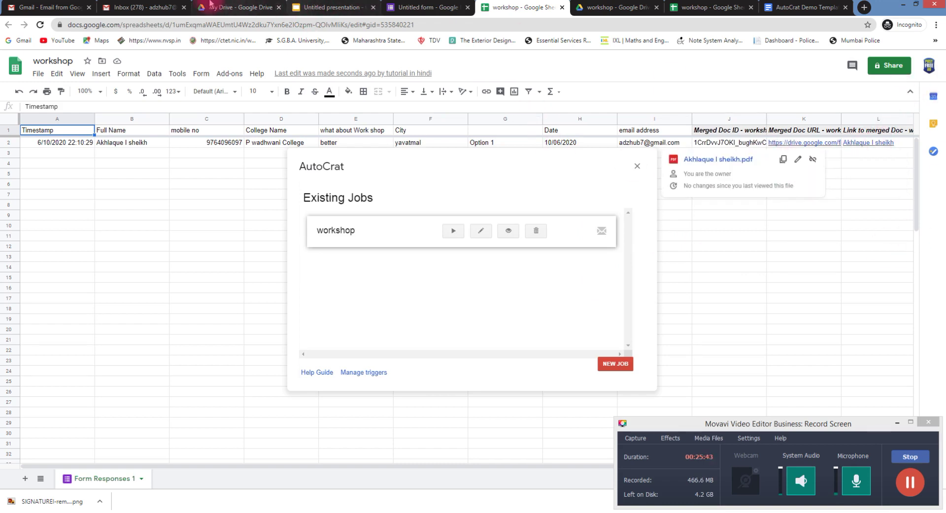
pyautogui.click(166, 10)
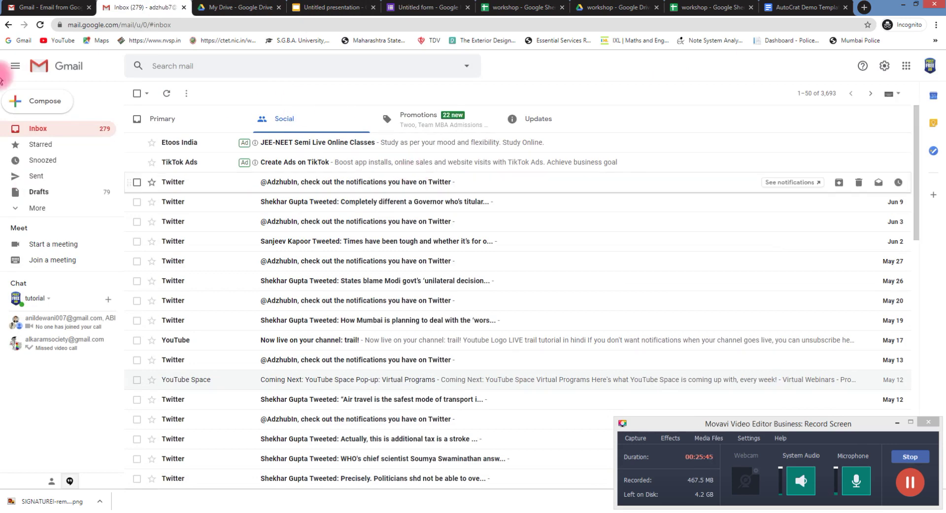
pyautogui.click(39, 25)
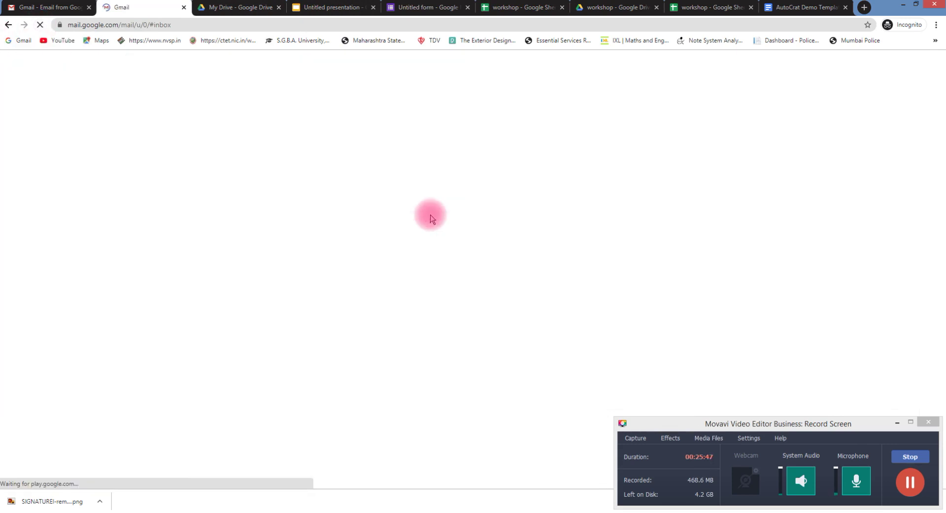